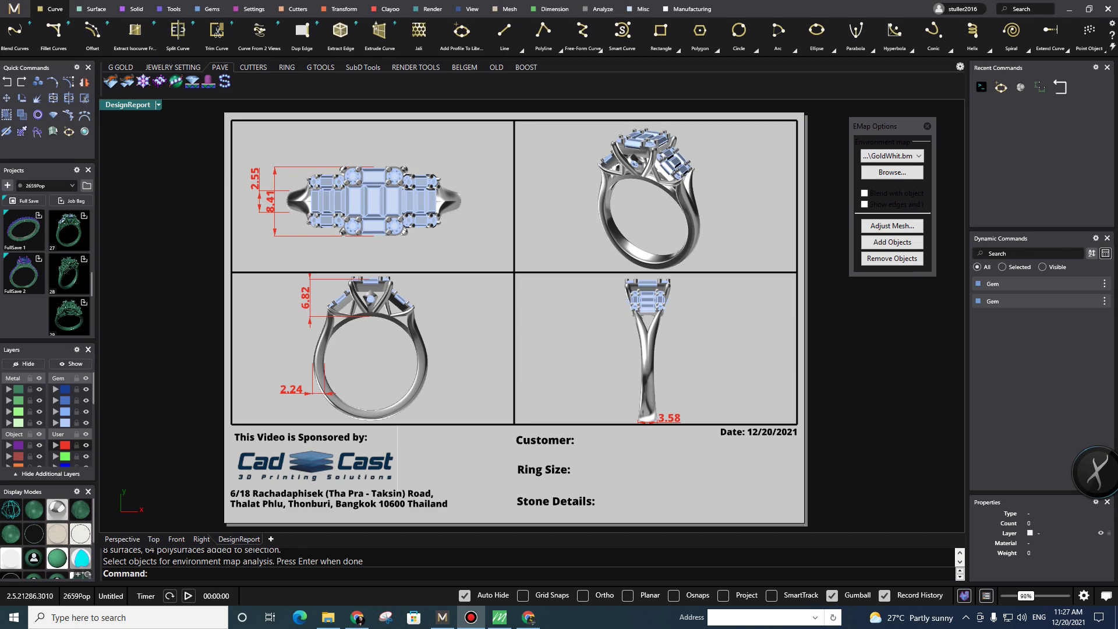
- Switch to Matrix 9 and look through its layout tool categories for views, backgrounds, frames and graphics
click(499, 617)
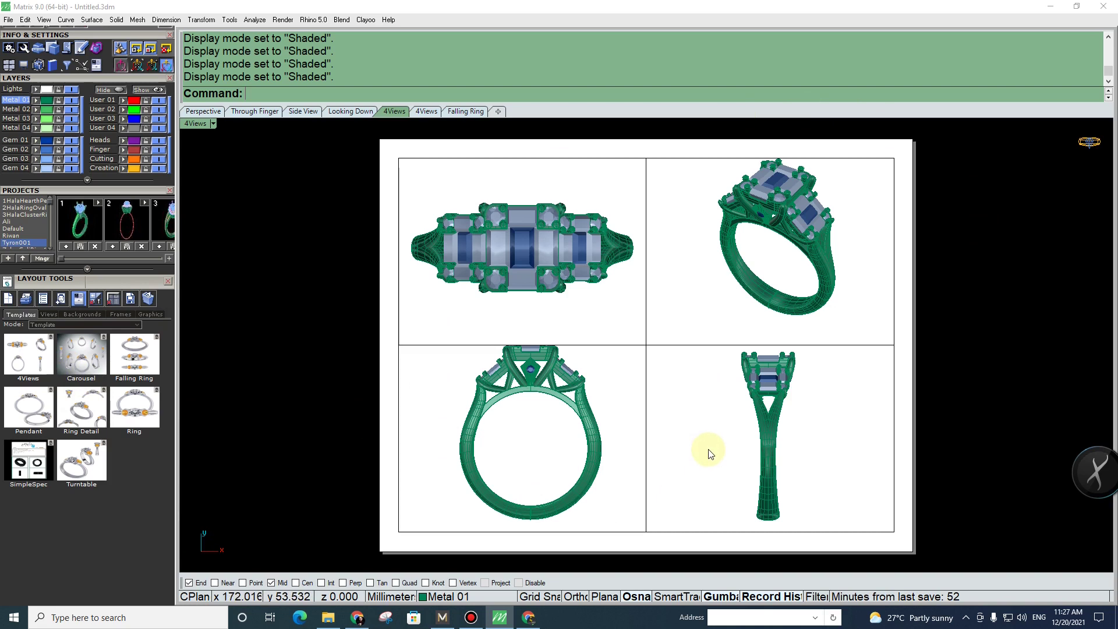
click(49, 315)
click(77, 315)
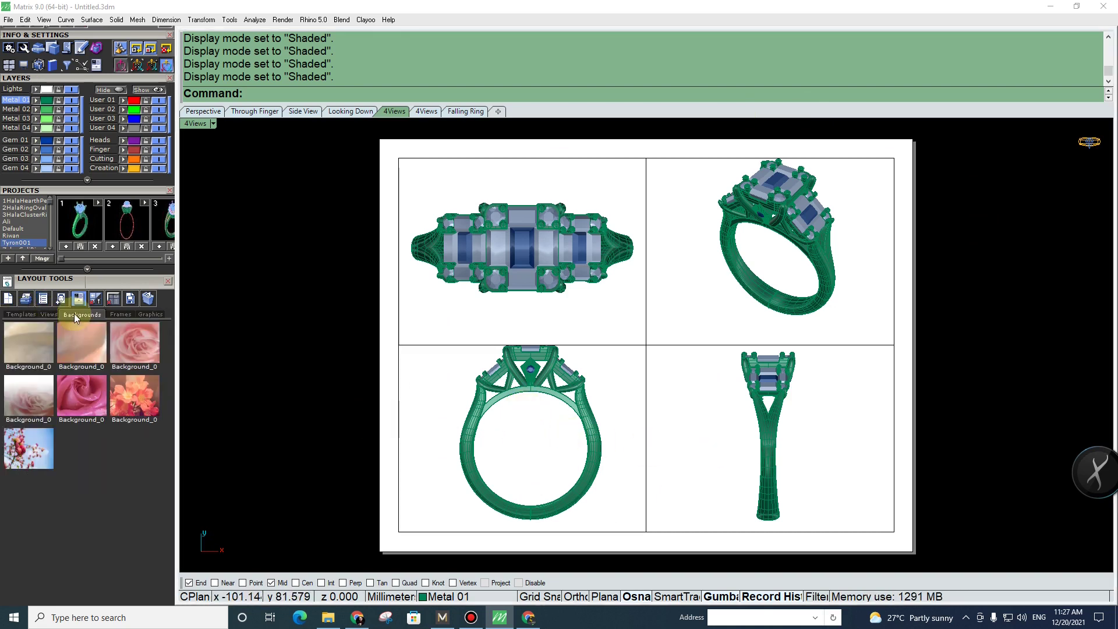
click(125, 314)
click(150, 315)
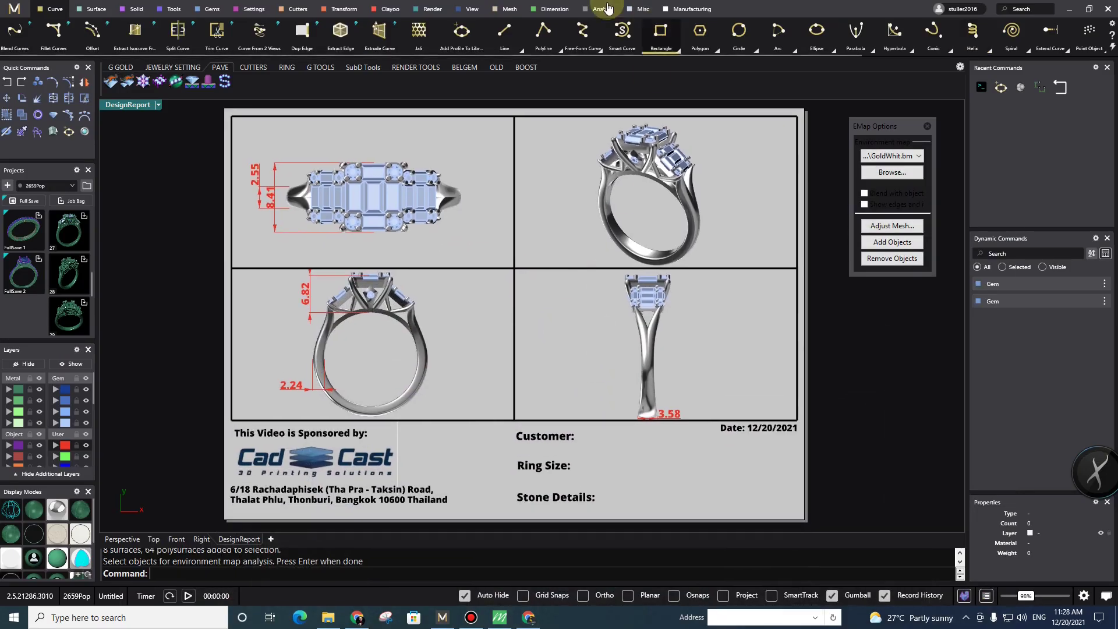
- Return to MatrixGold and examine the DesignReport layout's details and text alongside the model viewports
click(173, 8)
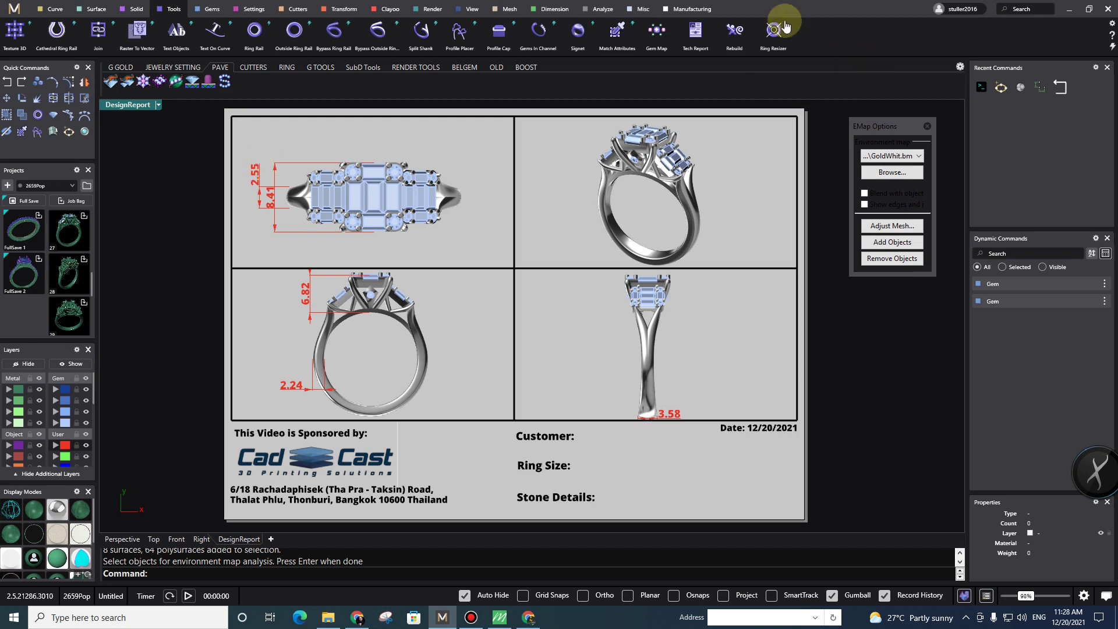
mouse_move(687, 341)
right_down()
mouse_move(702, 339)
mouse_move(687, 333)
right_up()
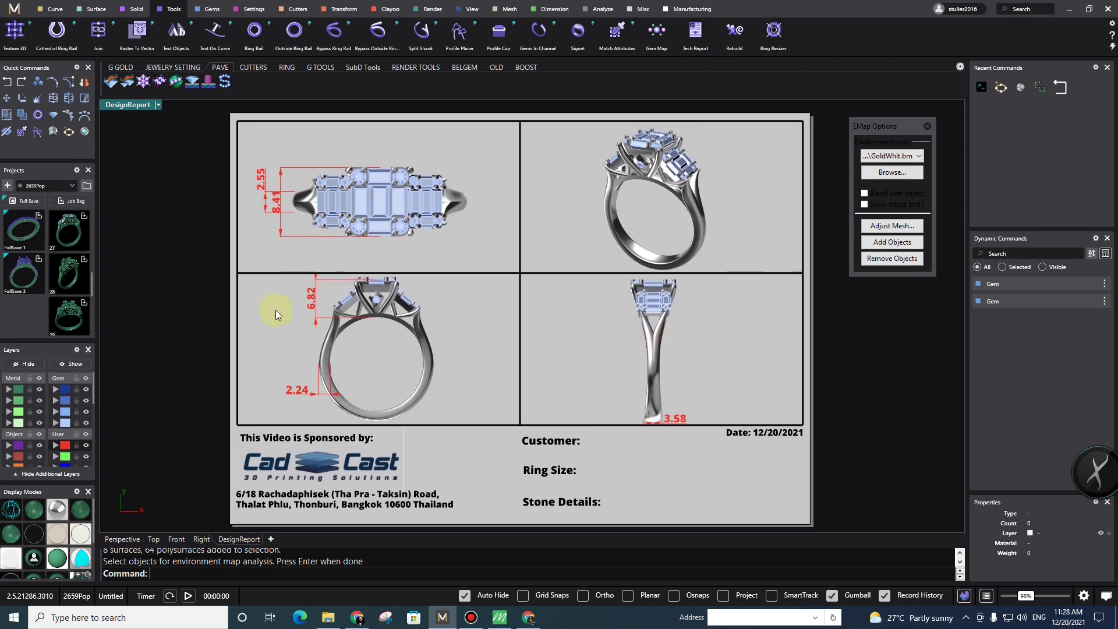
mouse_move(684, 427)
right_down()
mouse_move(669, 407)
mouse_move(674, 419)
right_up()
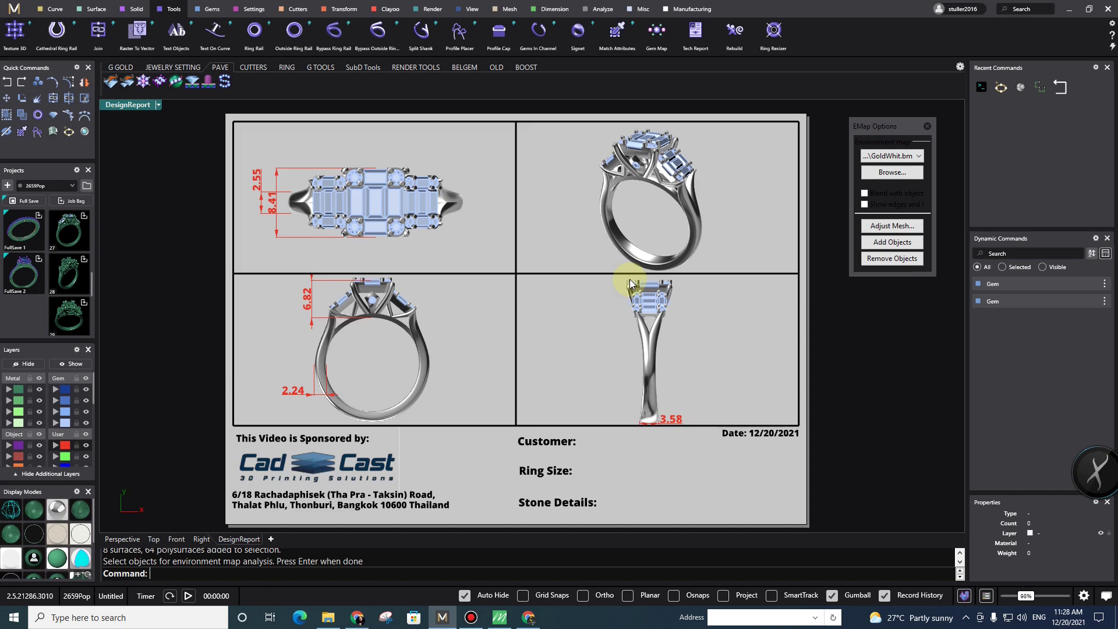
right_drag(711, 382, 714, 374)
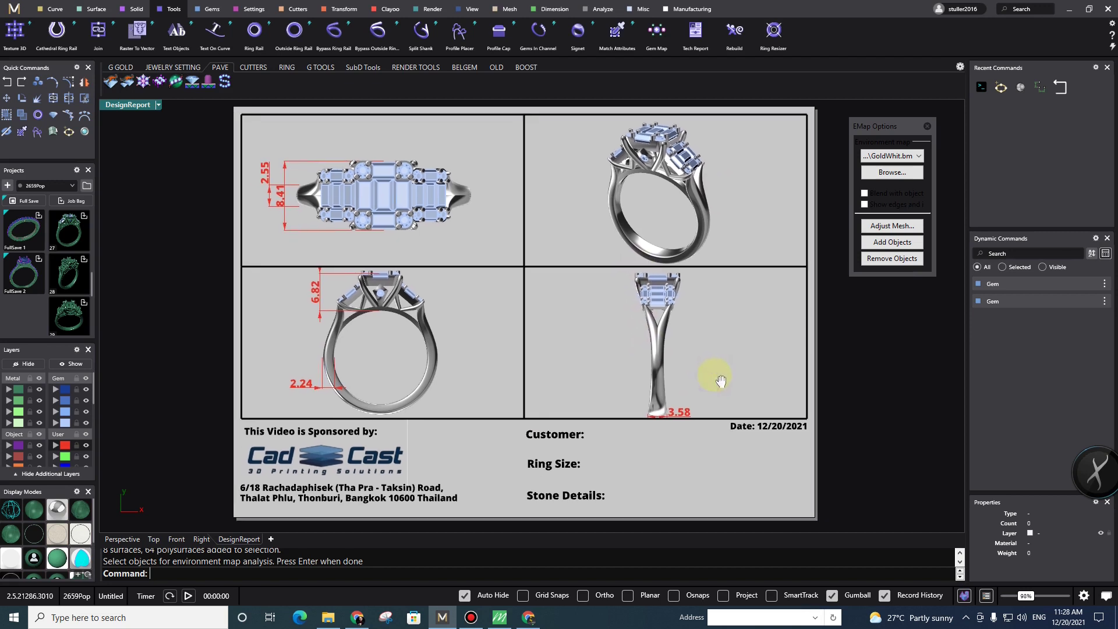
mouse_move(717, 344)
right_down()
mouse_move(691, 357)
mouse_move(701, 348)
right_up()
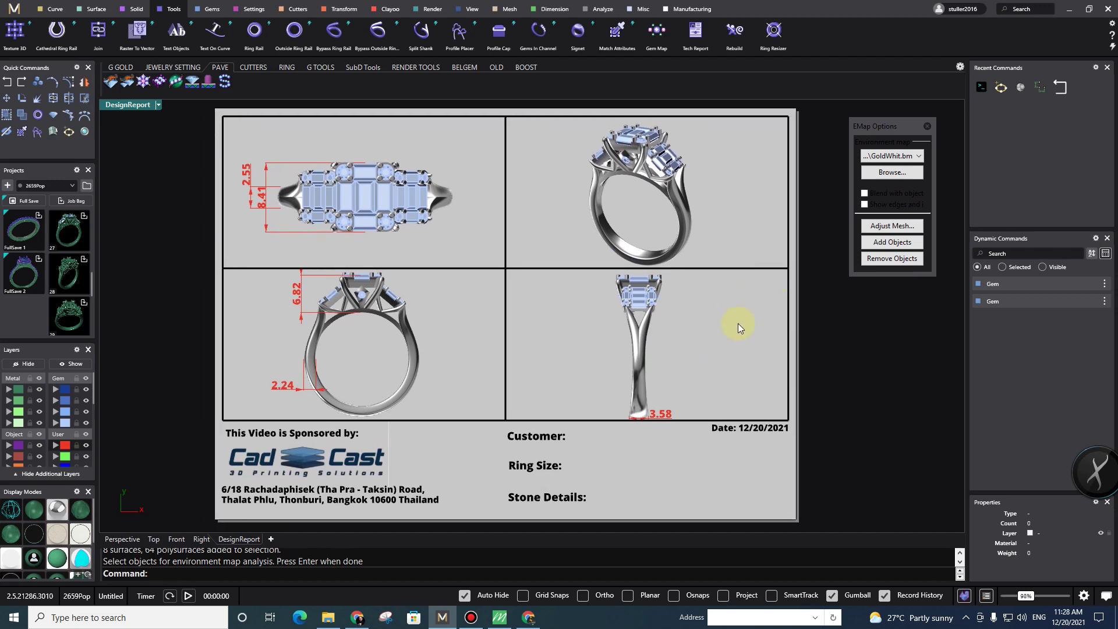
click(121, 539)
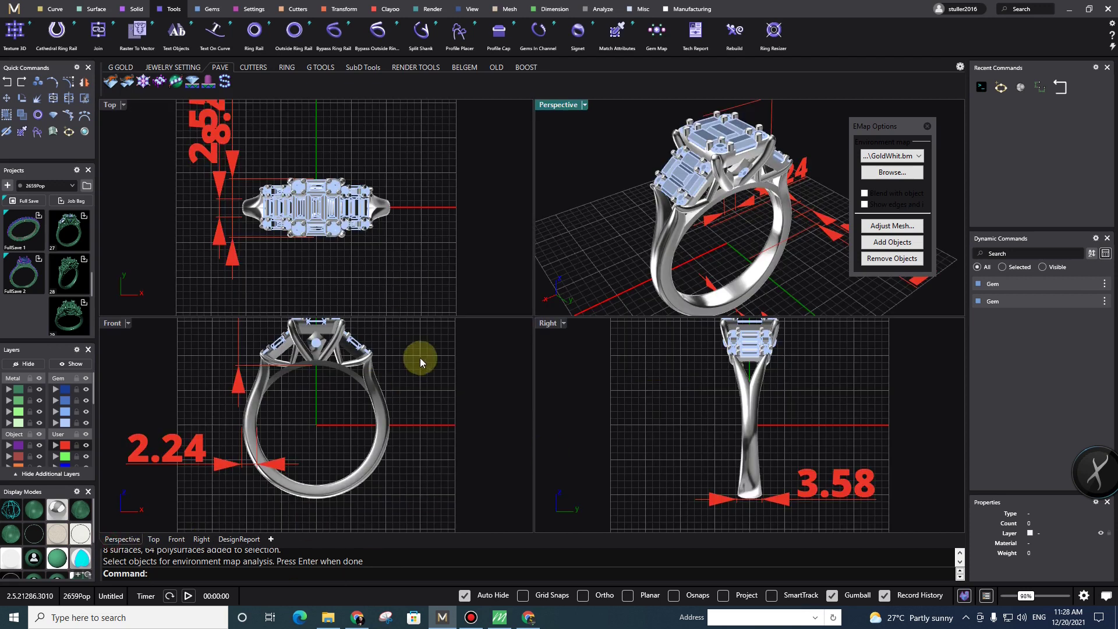
click(240, 540)
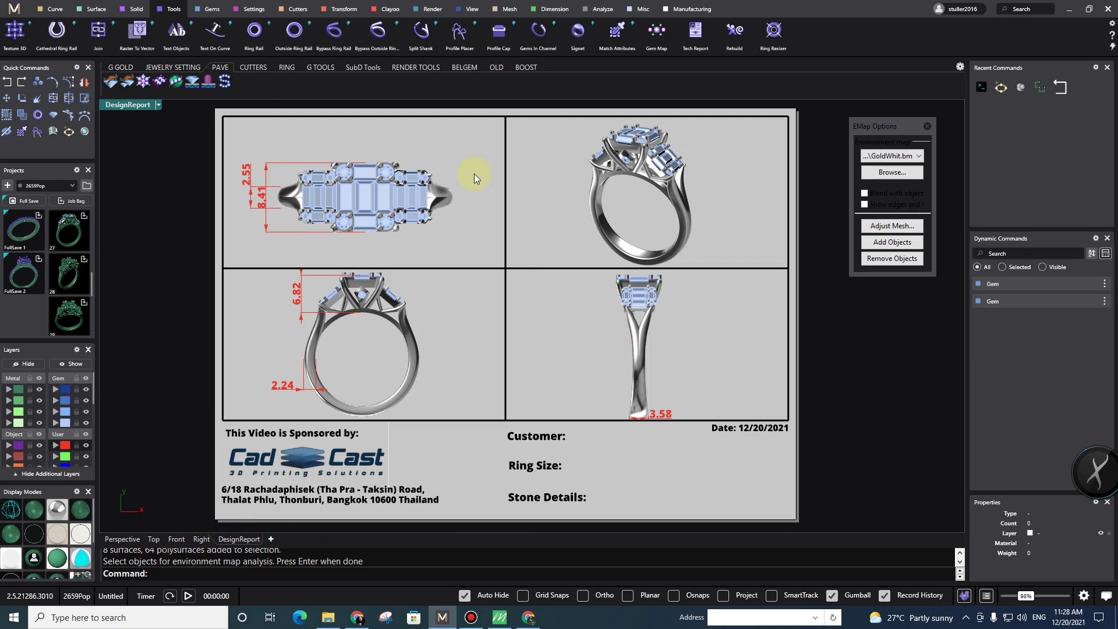
click(381, 118)
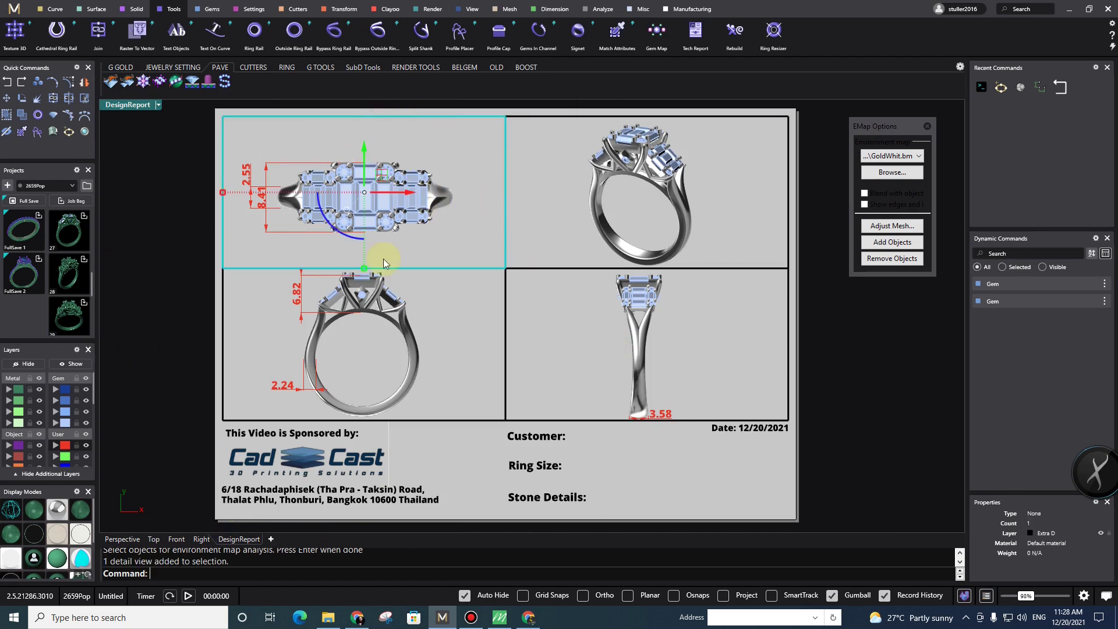
click(282, 494)
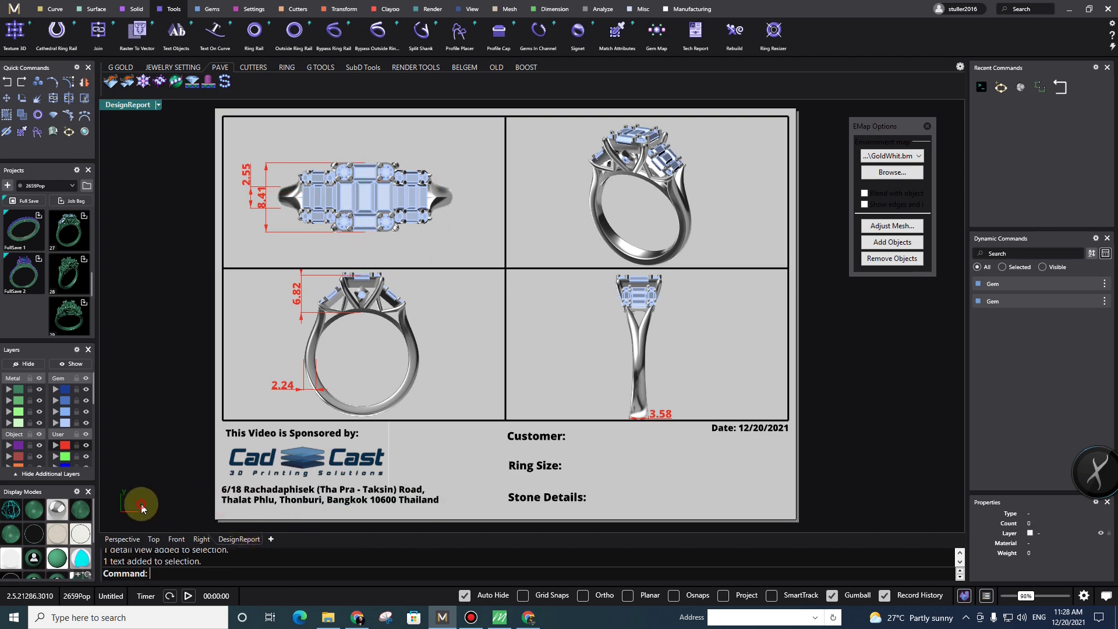
- Delete all the linear dimensions around the ring in the Perspective view and restore the four-viewport display
click(129, 539)
click(562, 105)
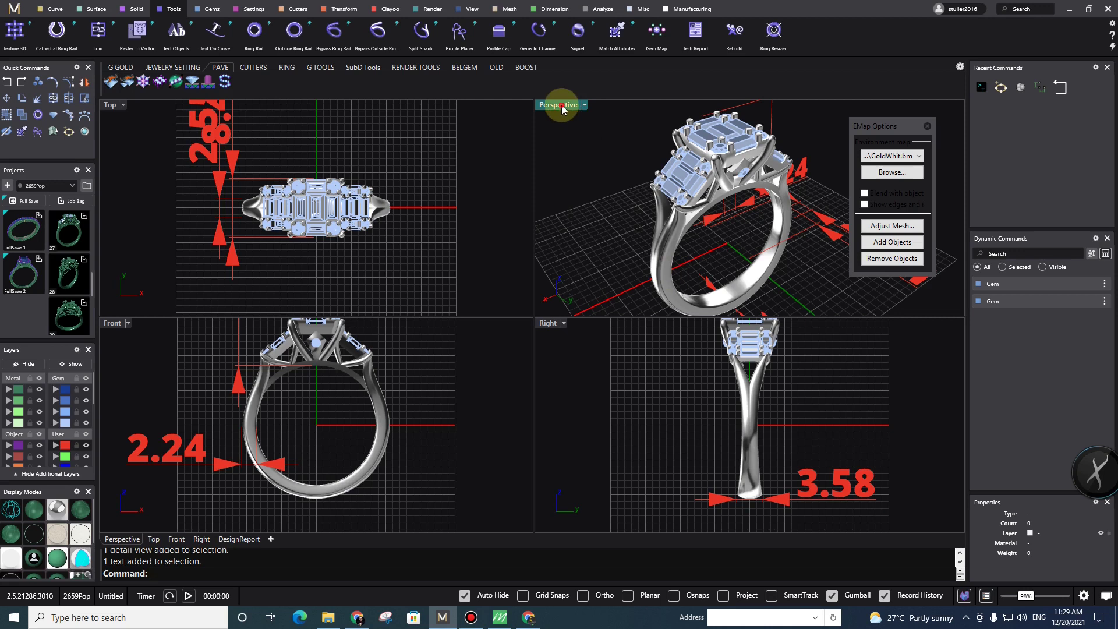
double_click(561, 105)
click(722, 398)
right_drag(721, 398, 702, 404)
key(Delete)
click(613, 262)
key(Delete)
click(601, 158)
key(Delete)
drag(667, 463, 543, 426)
key(Delete)
double_click(123, 105)
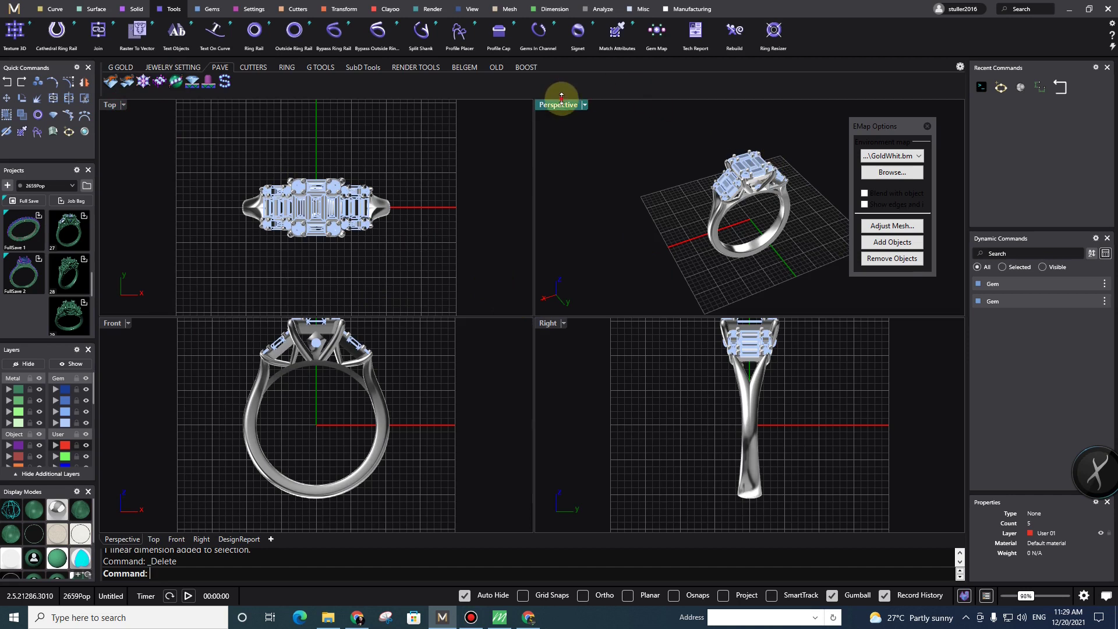
- Maximize the Perspective viewport and bring the whole ring into a closer angled view
double_click(558, 105)
right_drag(545, 324, 256, 202)
click(149, 105)
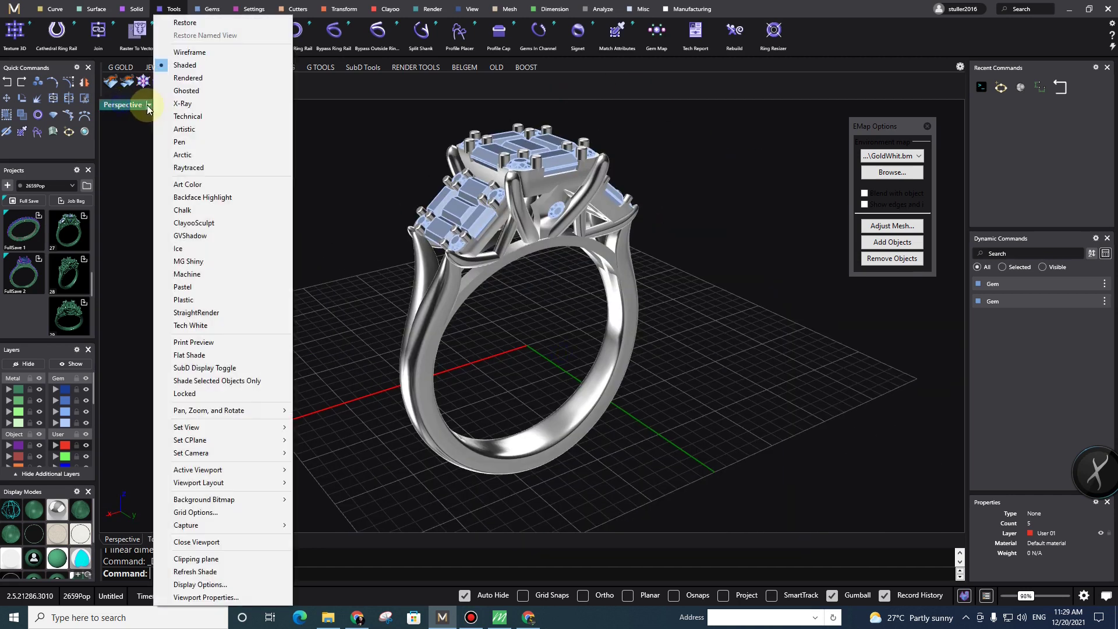
click(278, 238)
right_drag(366, 292, 444, 389)
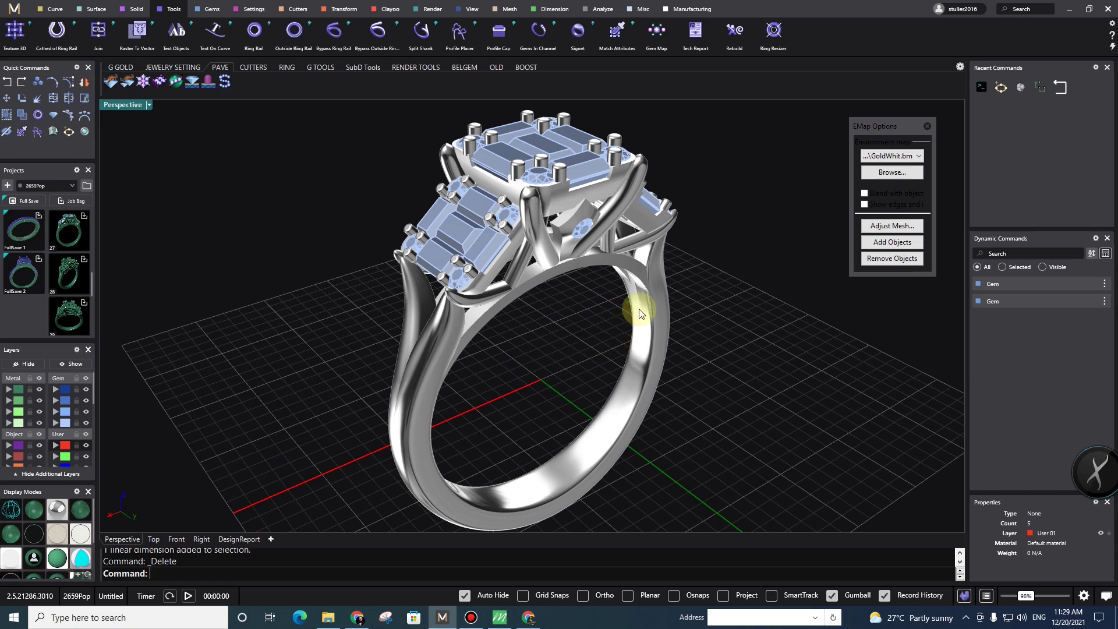
- Close the EMap options and reapply the EMap environment map analysis to all objects on the first metal layer
drag(883, 123, 793, 159)
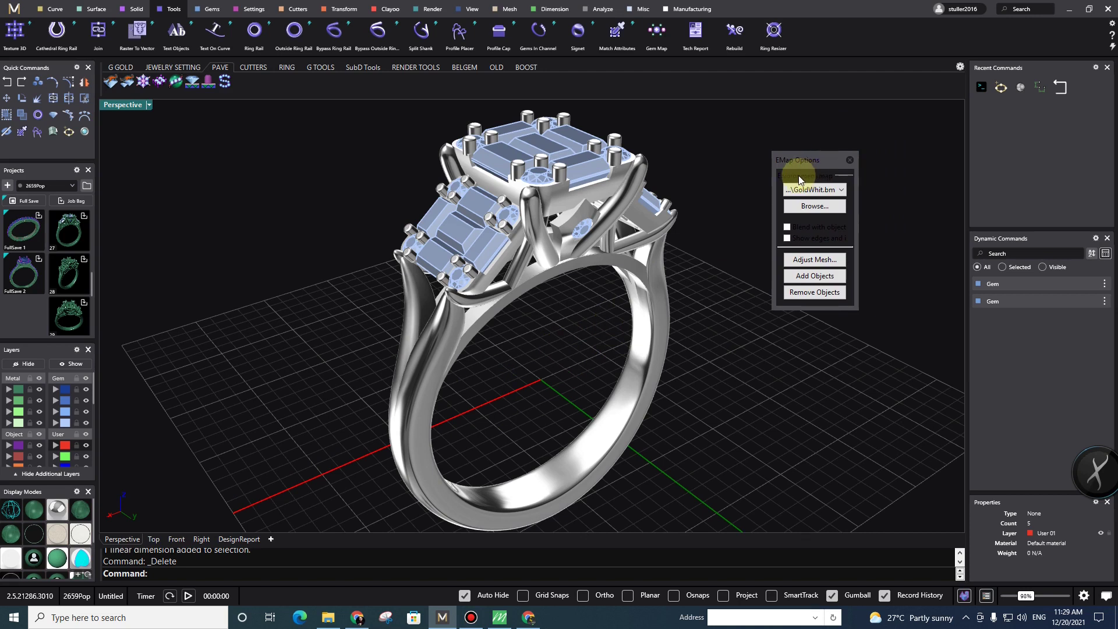
click(849, 159)
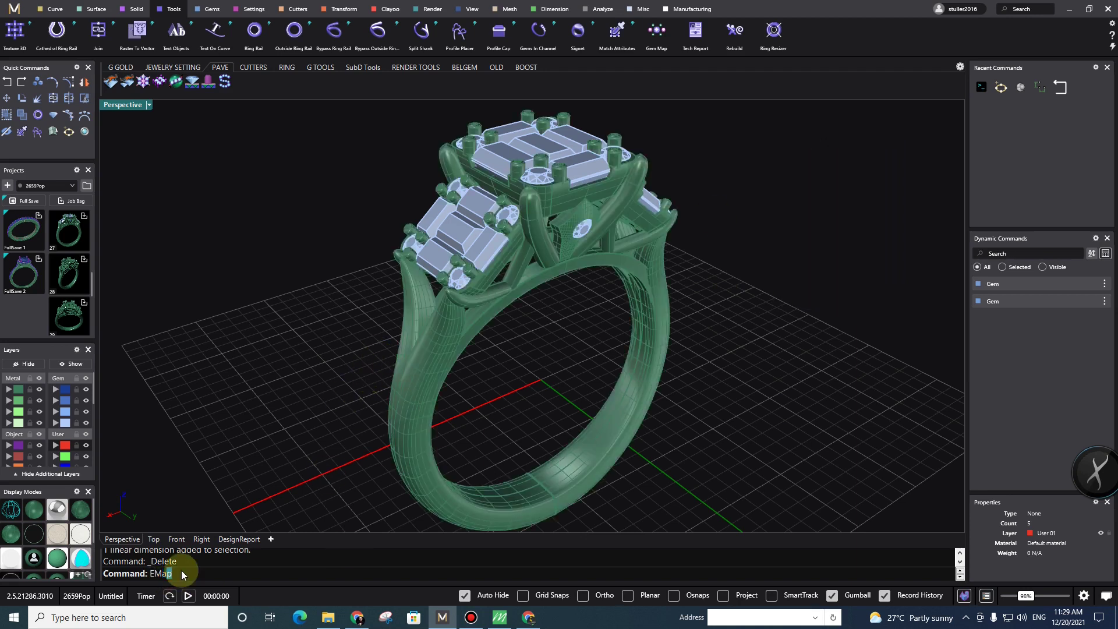
key(Return)
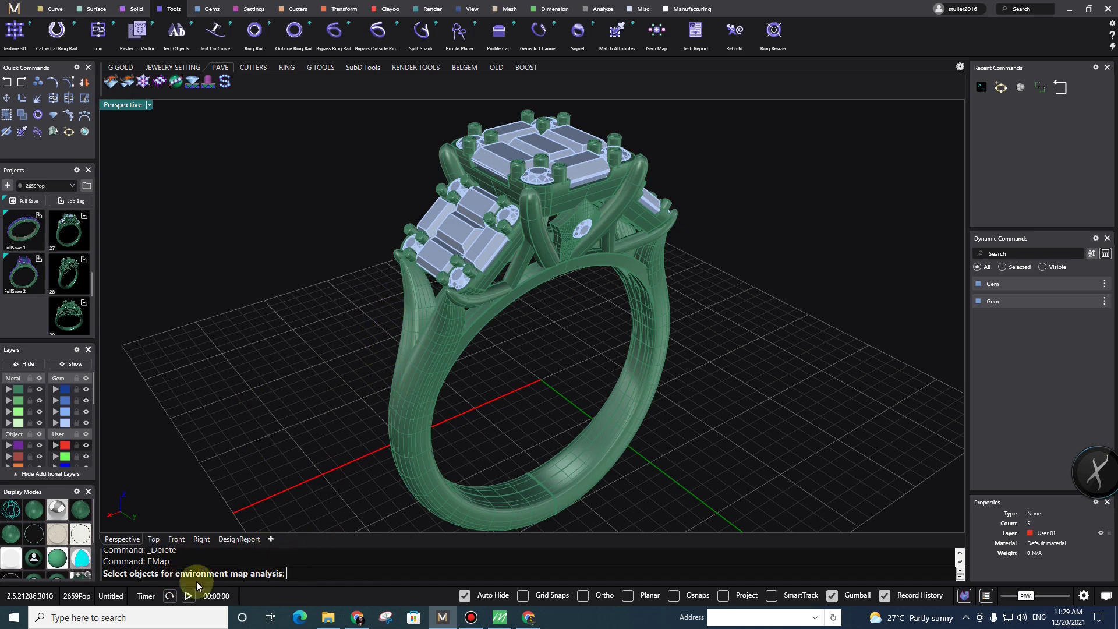
click(22, 390)
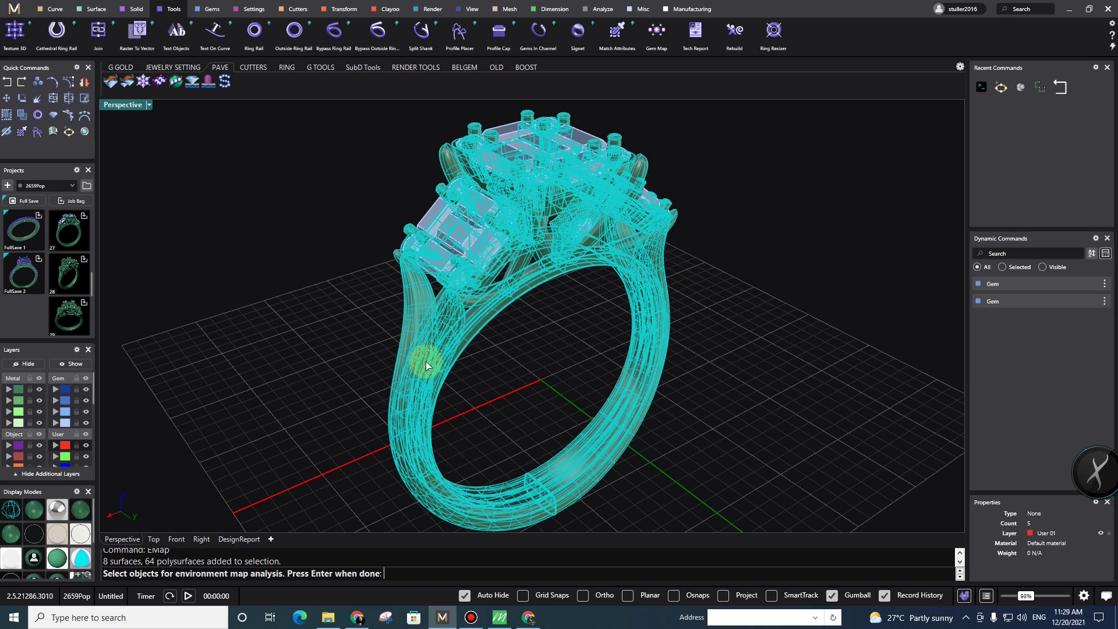
key(Return)
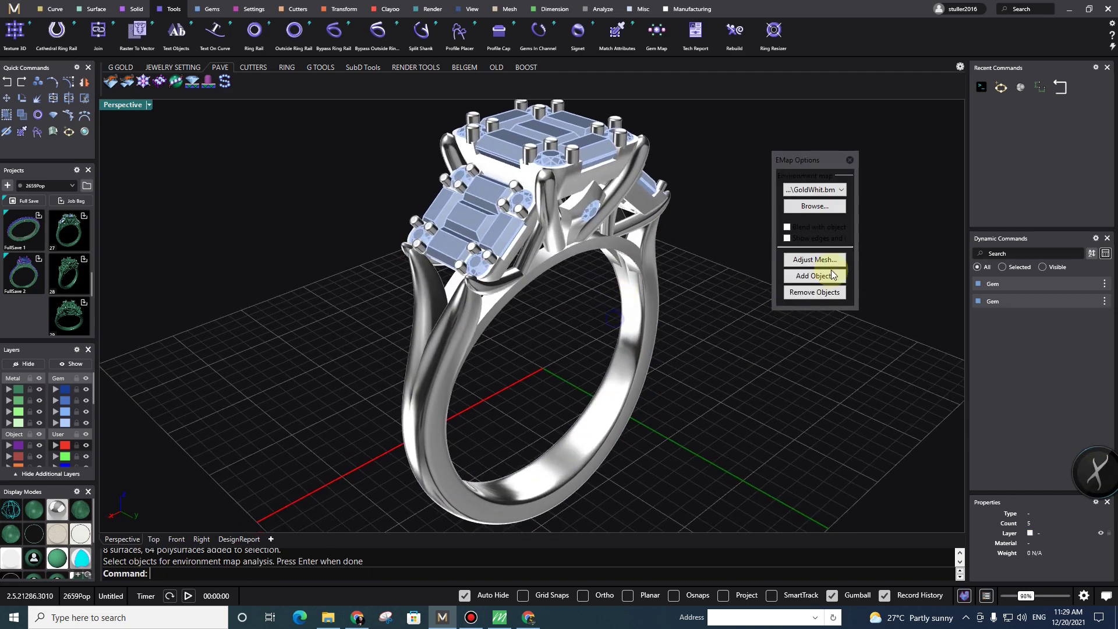
- Use the GoldWhit.bmp environment map for the ring's metal and move the EMap options clear of the model
click(806, 190)
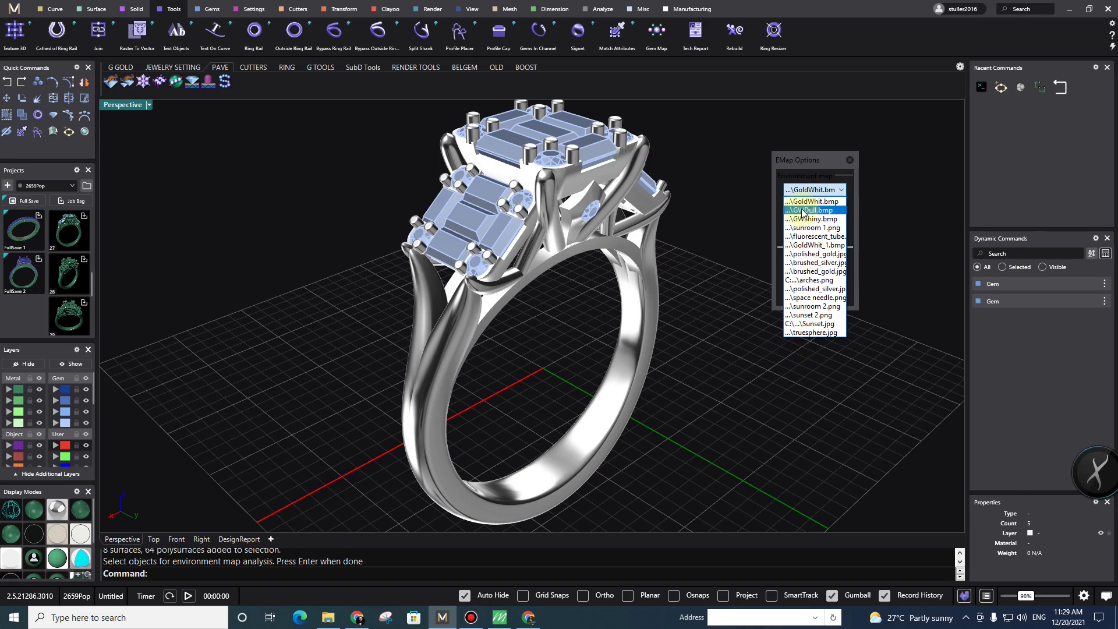
click(806, 219)
right_drag(666, 326, 634, 298)
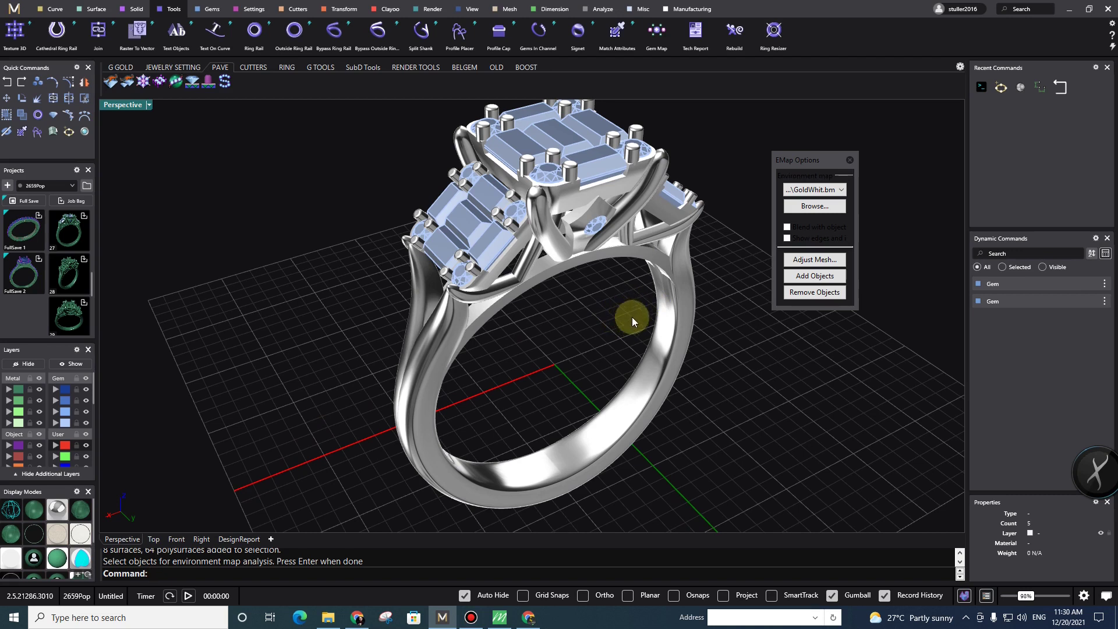
right_drag(632, 321, 633, 339)
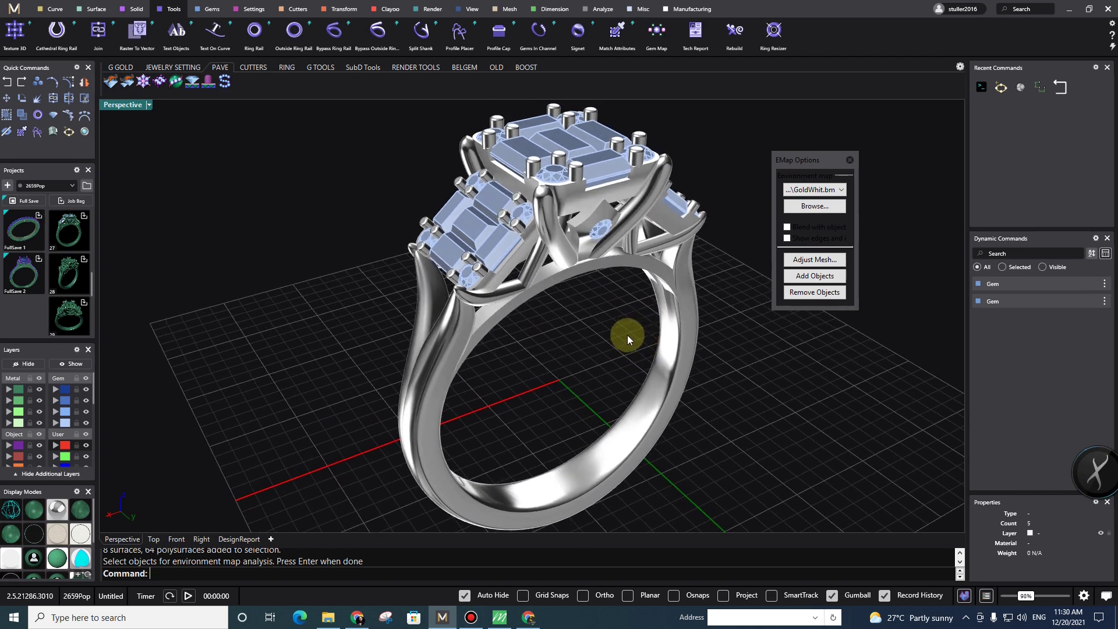
drag(808, 159, 919, 108)
right_drag(674, 257, 558, 349)
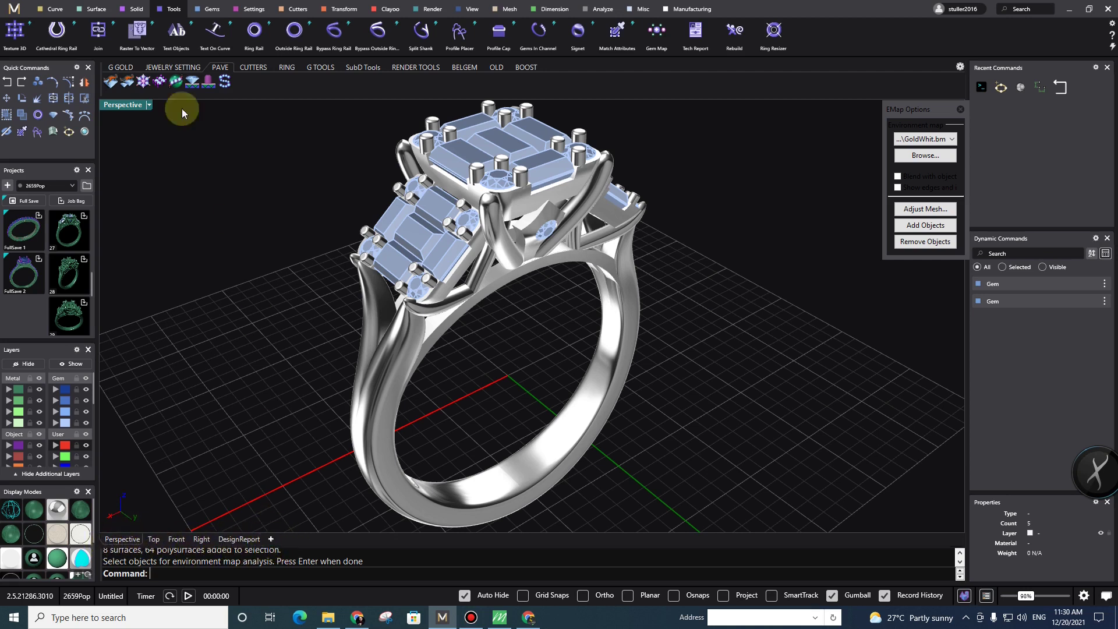
- Hide the viewport tabs through the Perspective view's viewport layout options
click(130, 109)
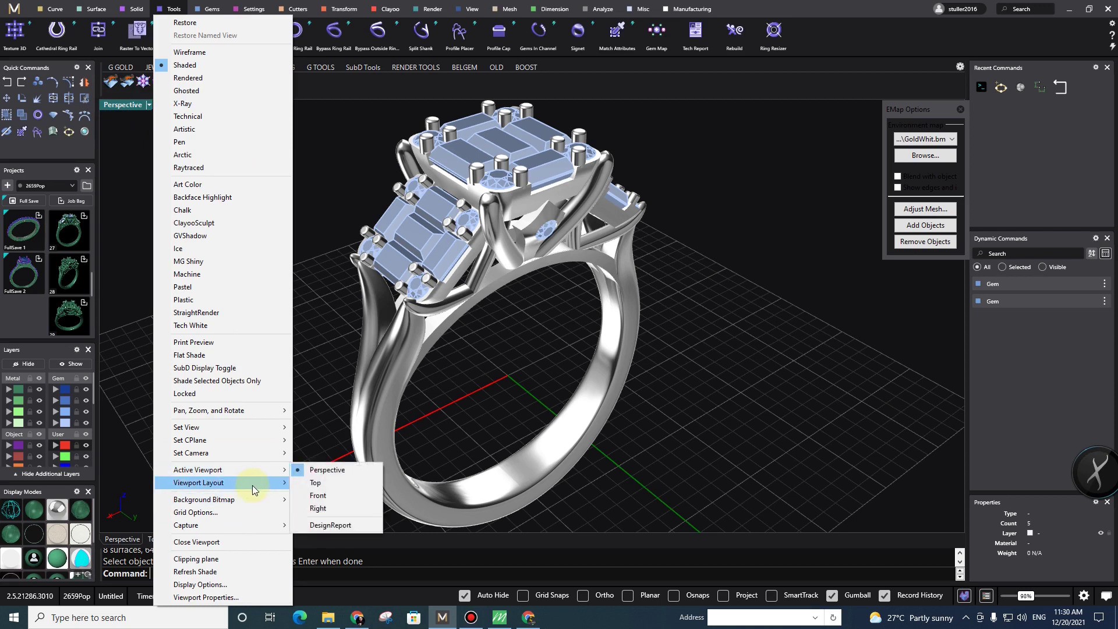
mouse_move(250, 483)
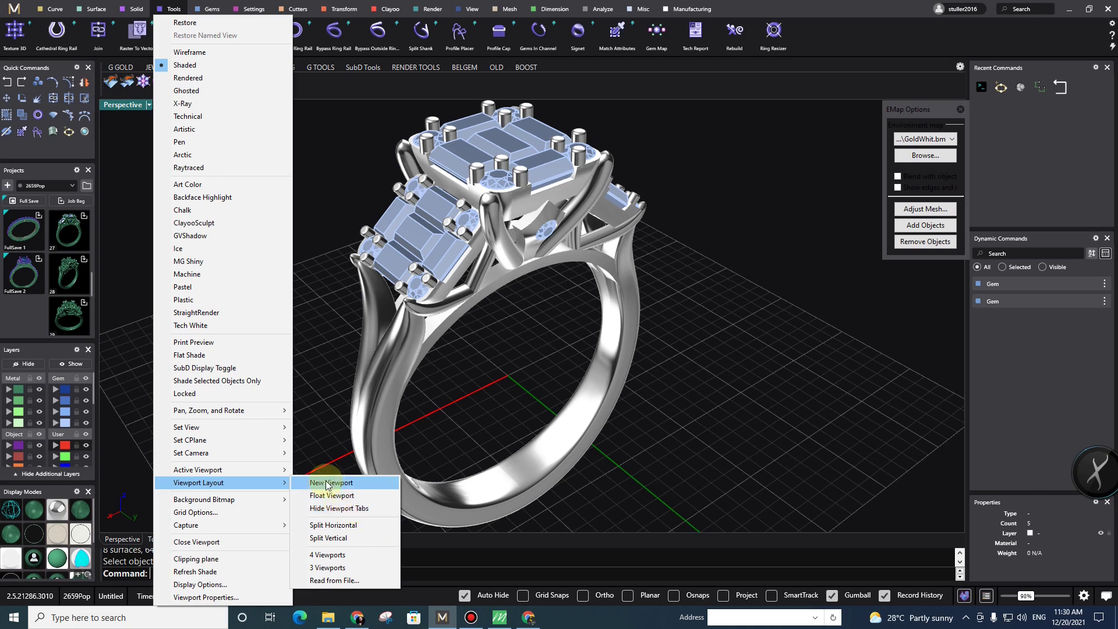
click(319, 382)
scroll(553, 269, down, 4)
scroll(548, 325, up, 2)
right_drag(569, 275, 566, 326)
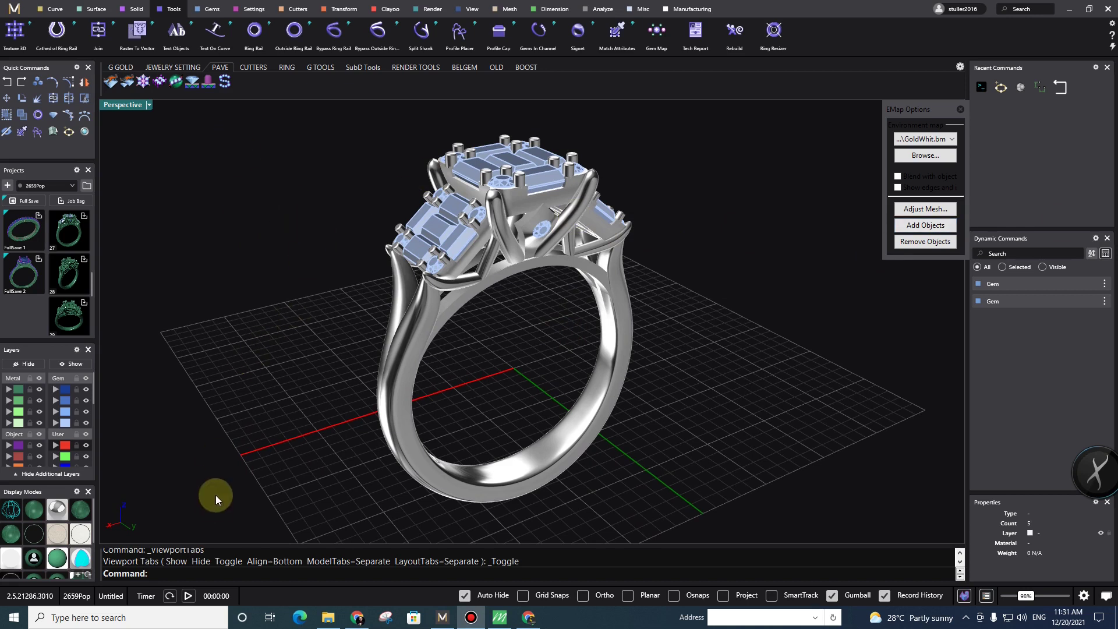
- Show the viewport tabs again through the viewport layout options
click(131, 106)
mouse_move(252, 473)
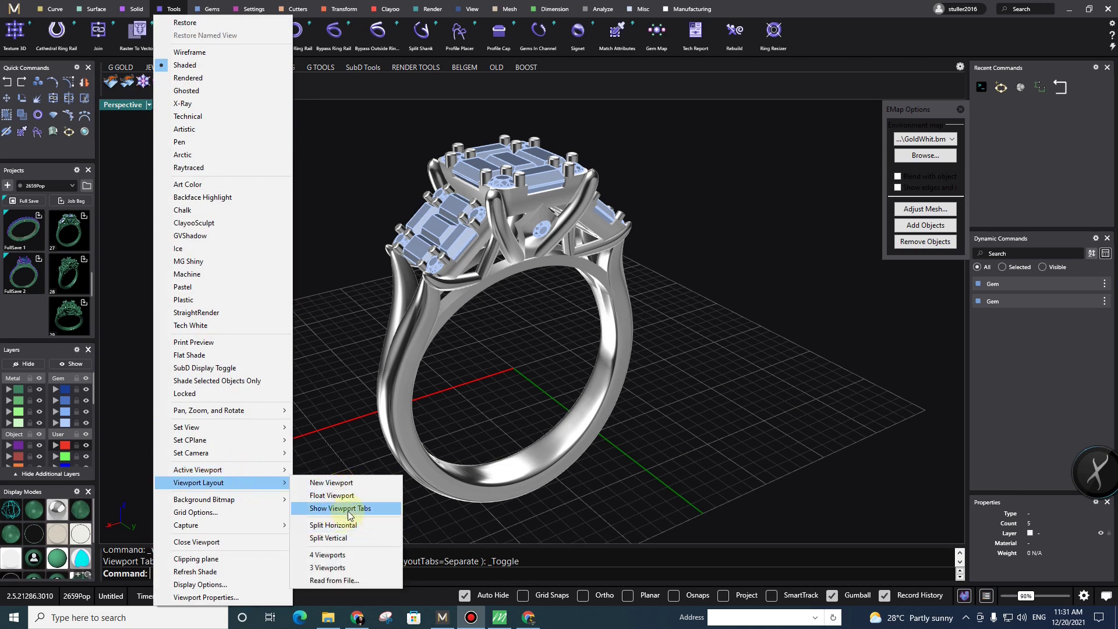
click(355, 509)
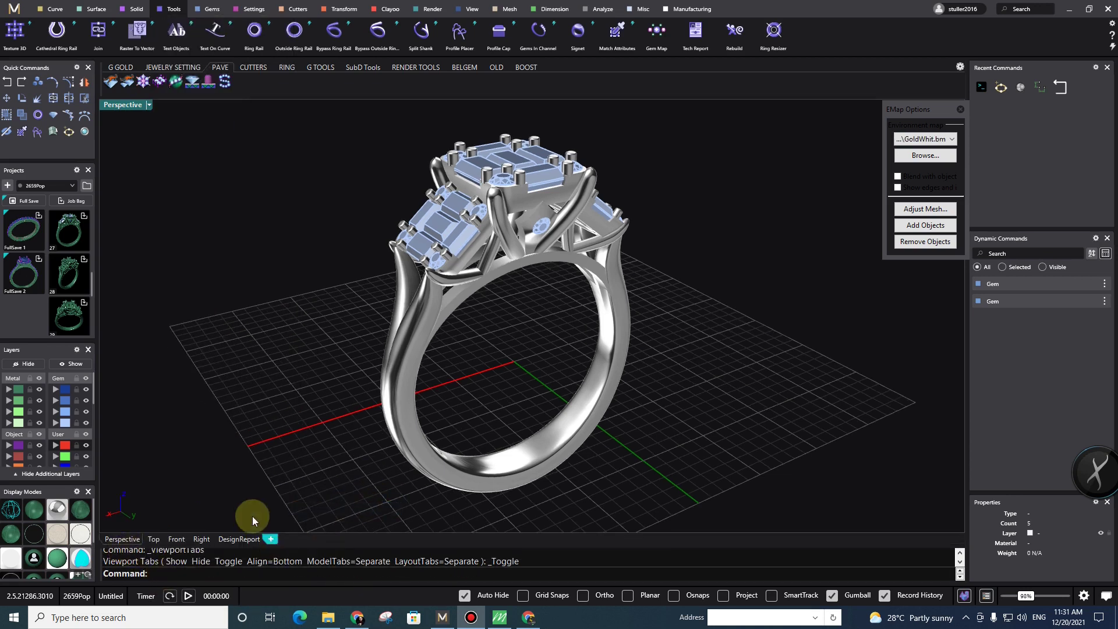
mouse_move(484, 334)
right_down()
mouse_move(500, 349)
mouse_move(480, 347)
right_up()
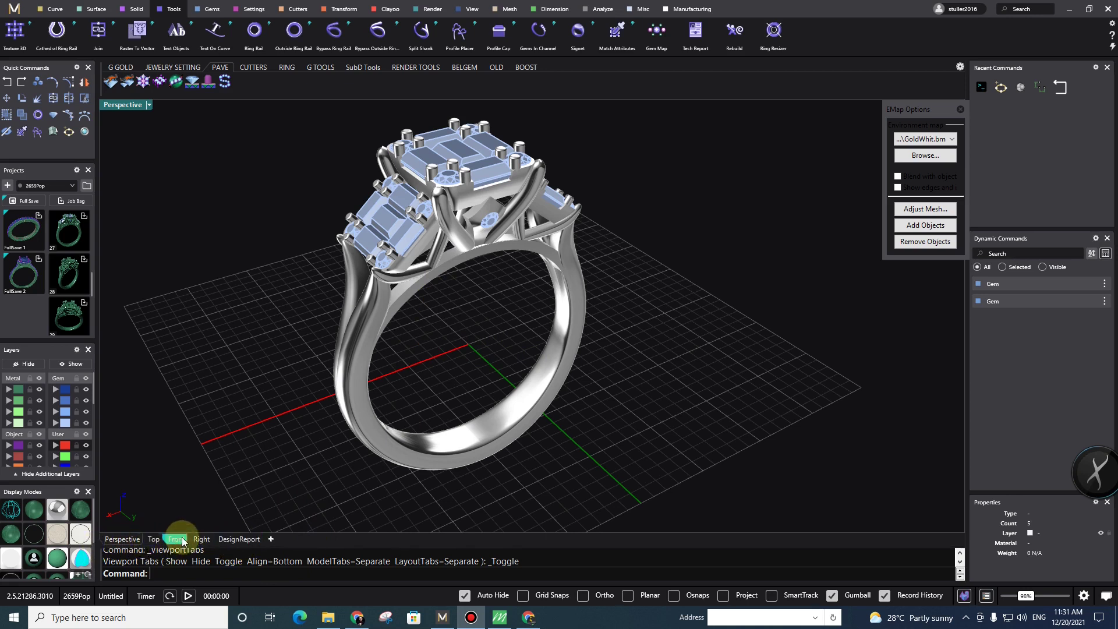
- Create a new A4 landscape layout named Report2 for Microsoft Print to PDF, with 4 initial details
click(269, 540)
click(318, 478)
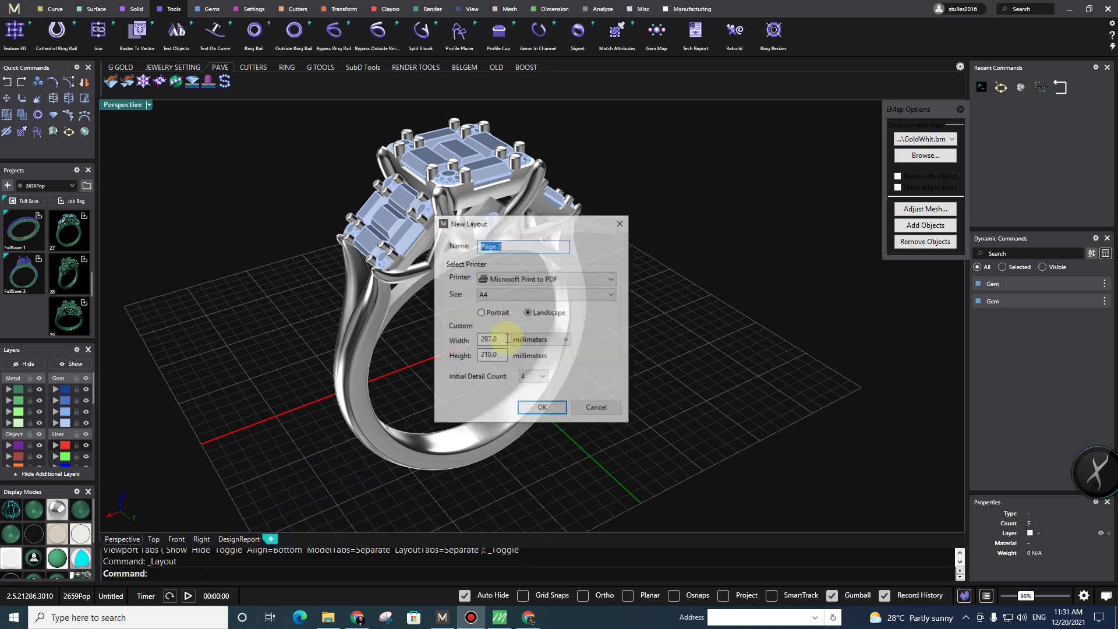
drag(542, 221, 525, 287)
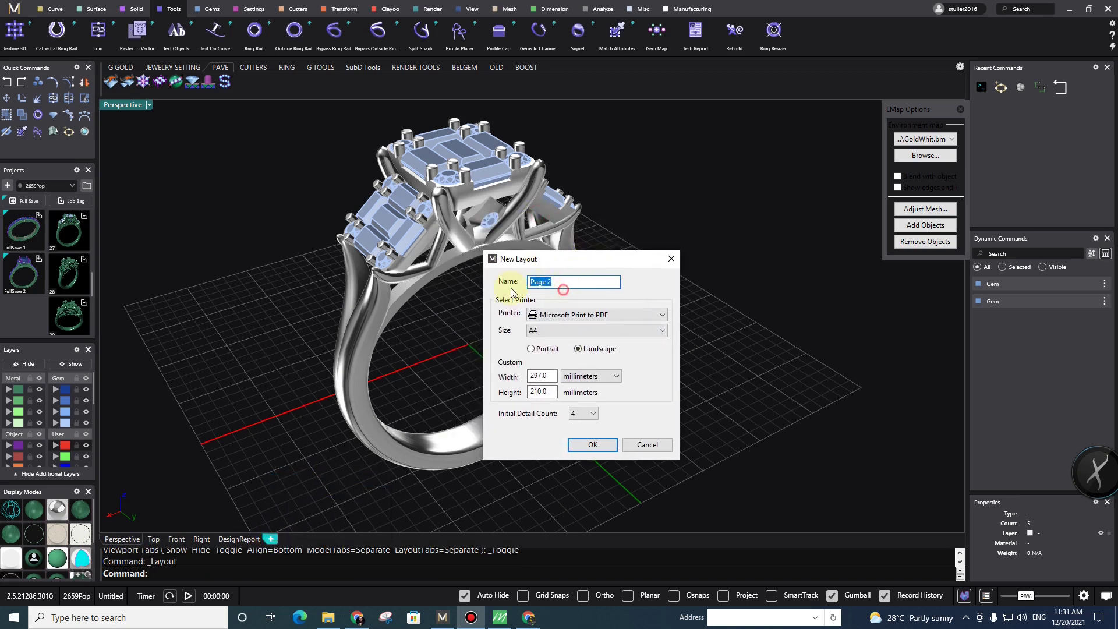
text(Report2)
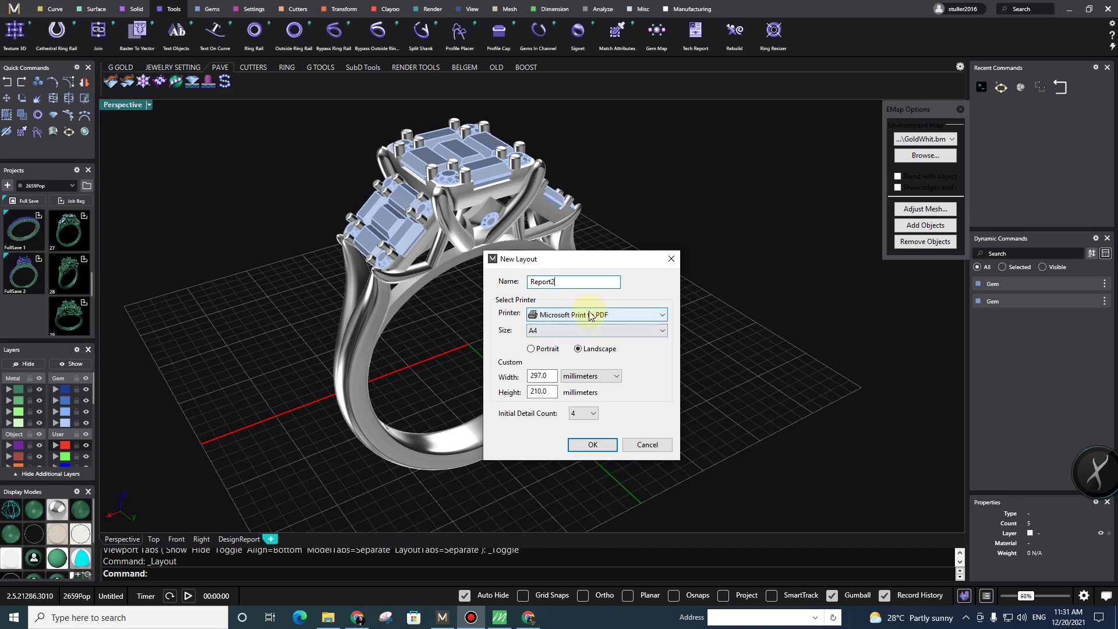
click(537, 330)
click(508, 344)
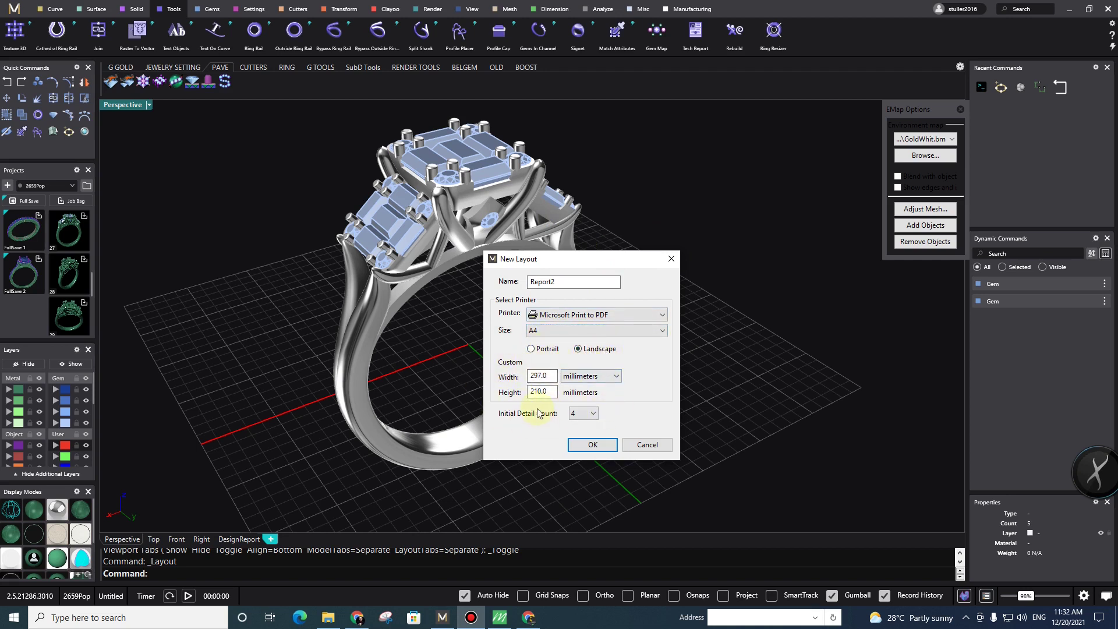
click(589, 417)
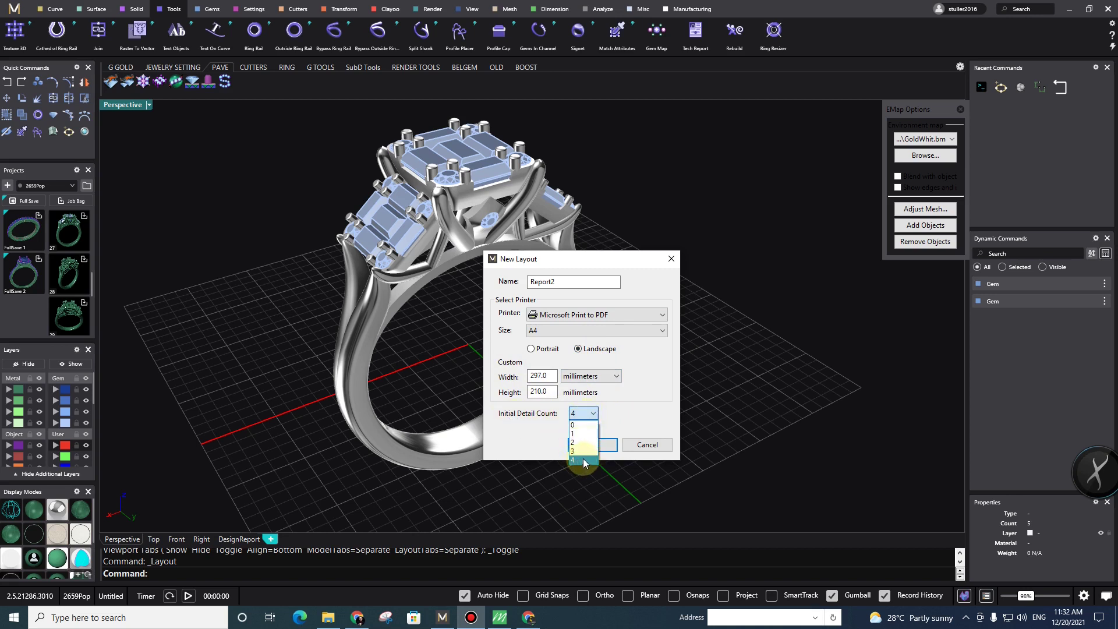
click(639, 412)
click(598, 443)
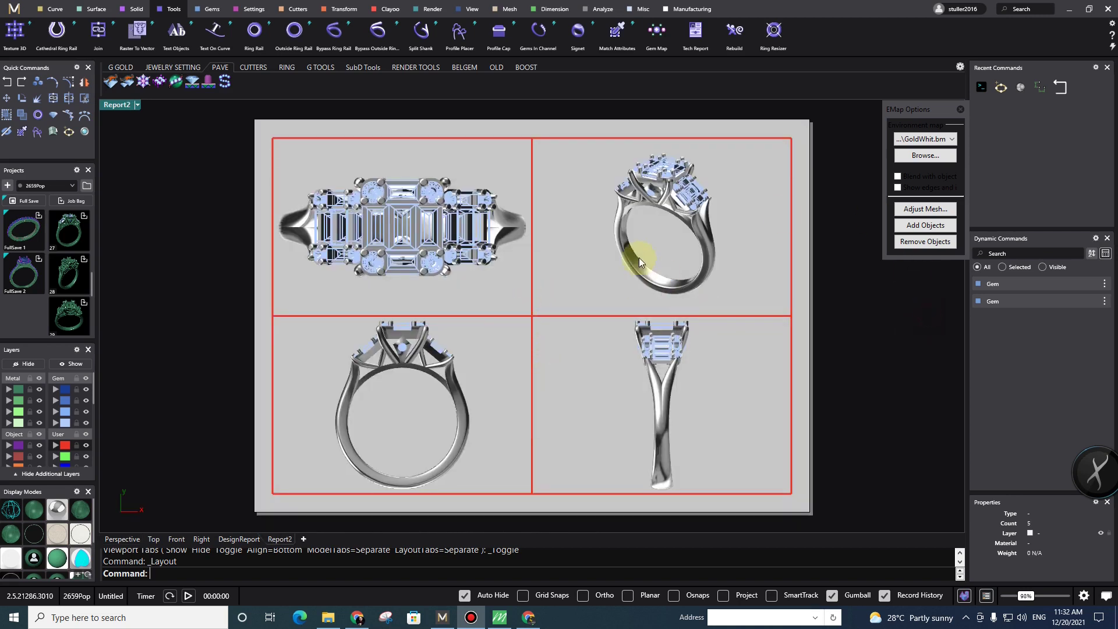
- Compare the Report2 layout page with the finished DesignReport page
scroll(638, 257, down, 2)
mouse_move(614, 366)
right_down()
mouse_move(557, 376)
mouse_move(601, 351)
right_up()
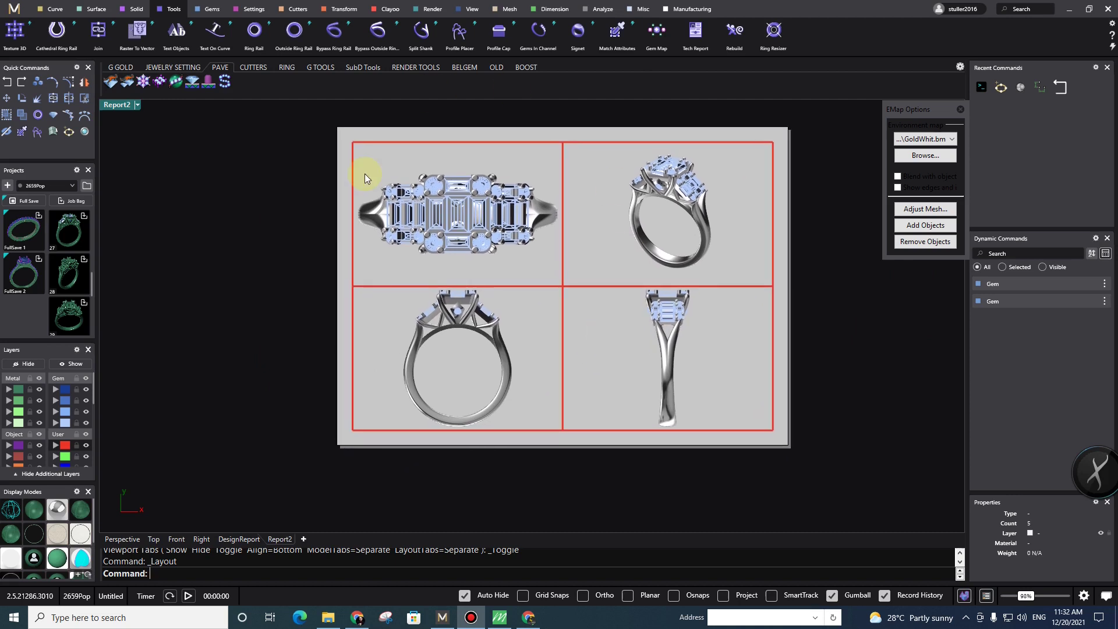
click(238, 539)
click(279, 539)
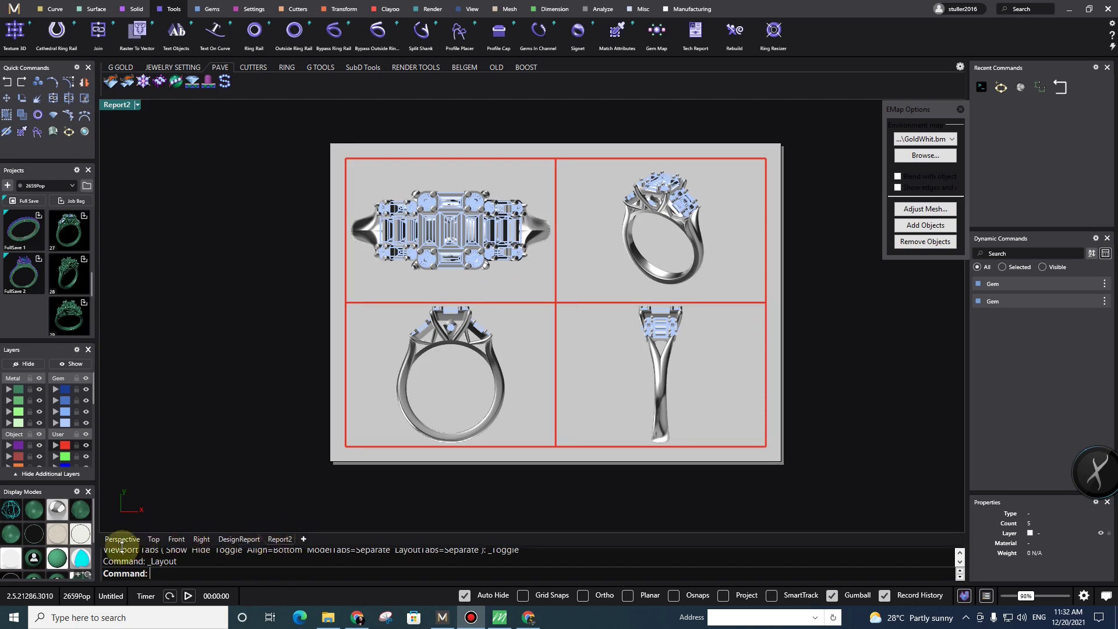
click(239, 539)
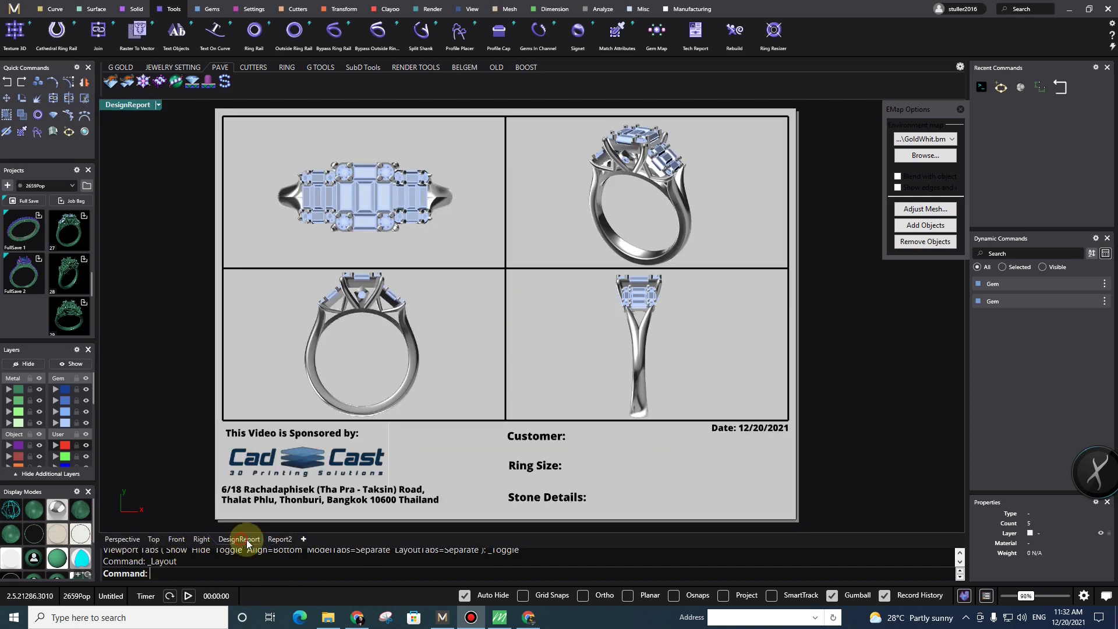
click(280, 539)
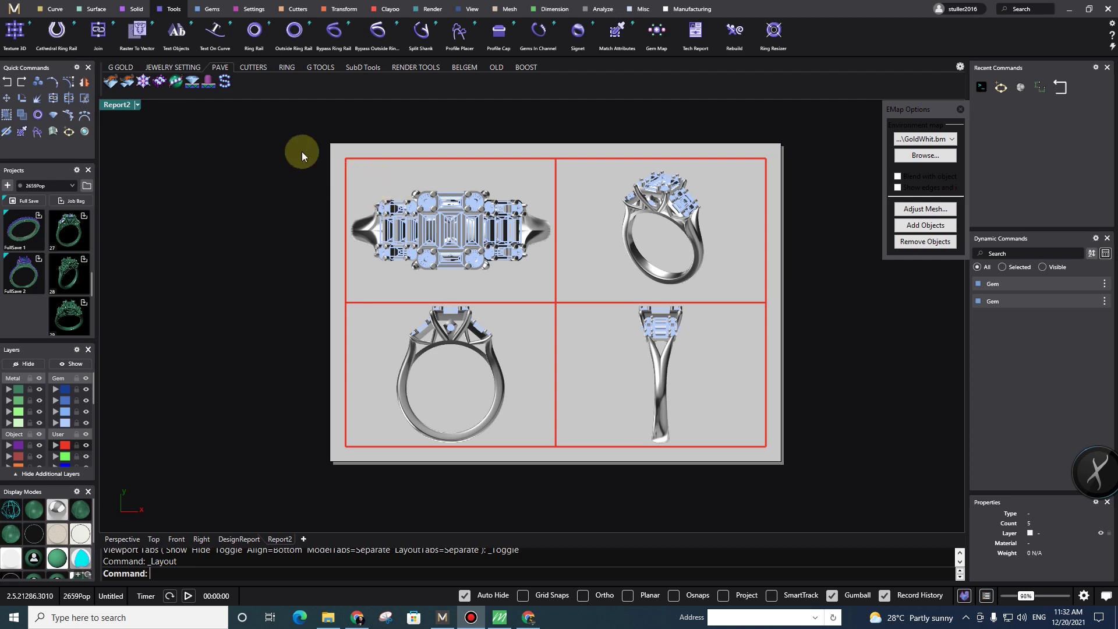
- Shrink all four detail views proportionally and place them in the upper-left corner of the Report2 page
drag(260, 134, 815, 463)
drag(276, 121, 815, 466)
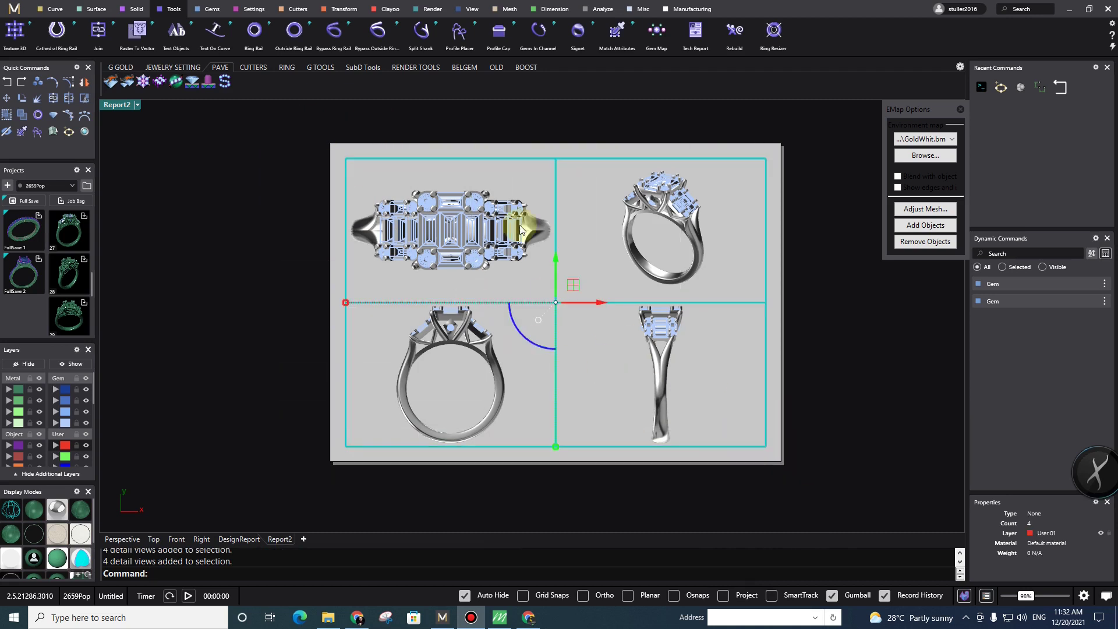
drag(346, 303, 383, 304)
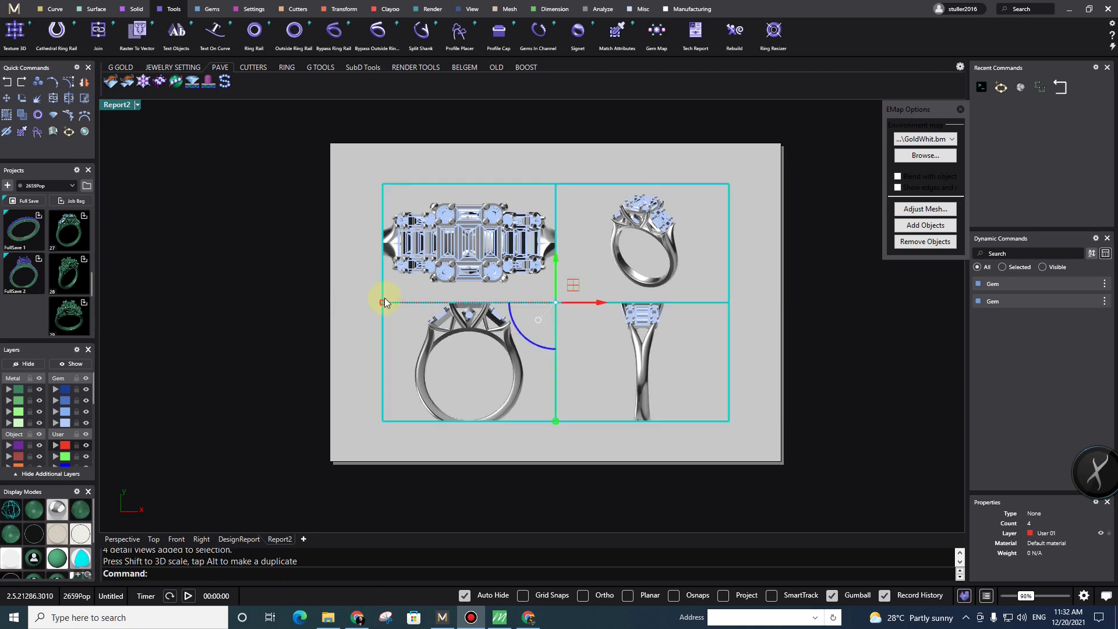
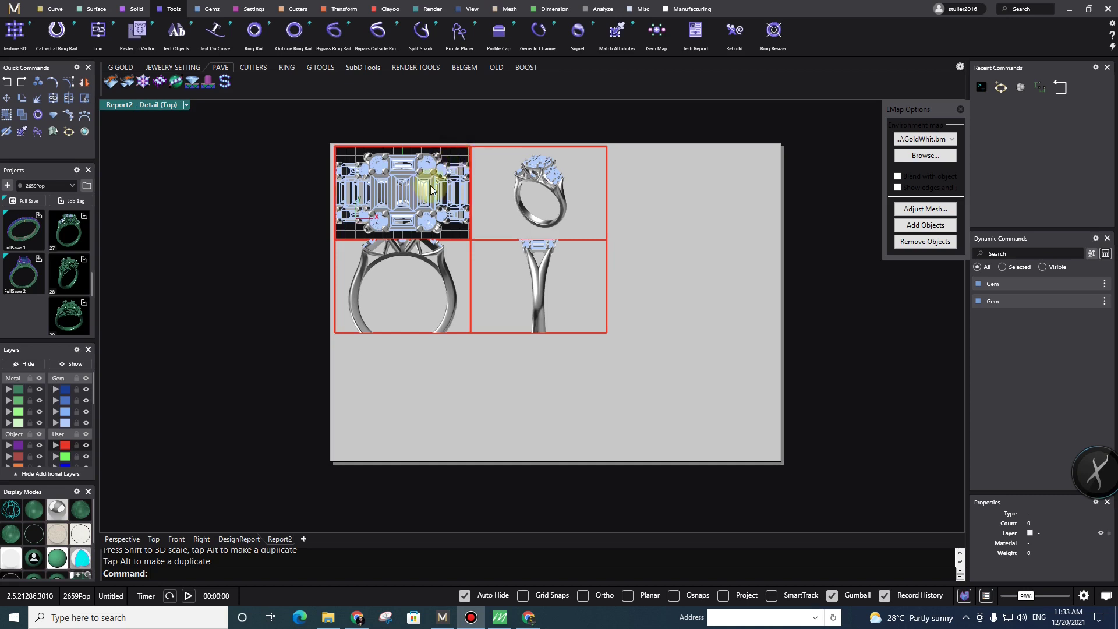
- Reframe the ring inside the Top and Front details so the whole model fits each frame
mouse_move(453, 210)
right_down()
mouse_move(441, 205)
mouse_move(450, 208)
right_up()
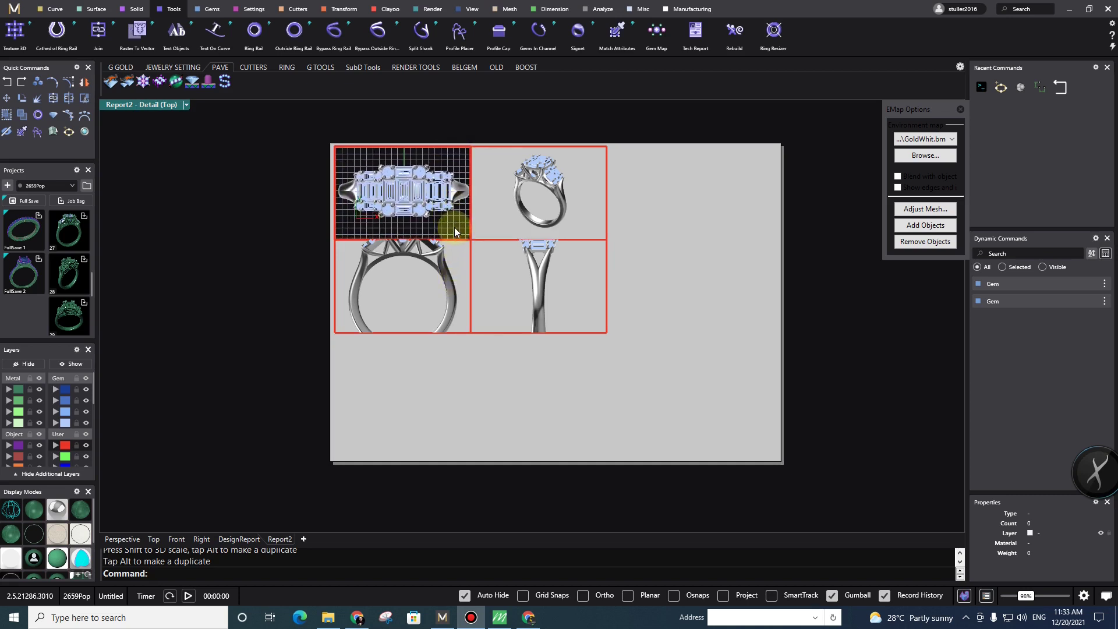
double_click(458, 251)
double_click(438, 291)
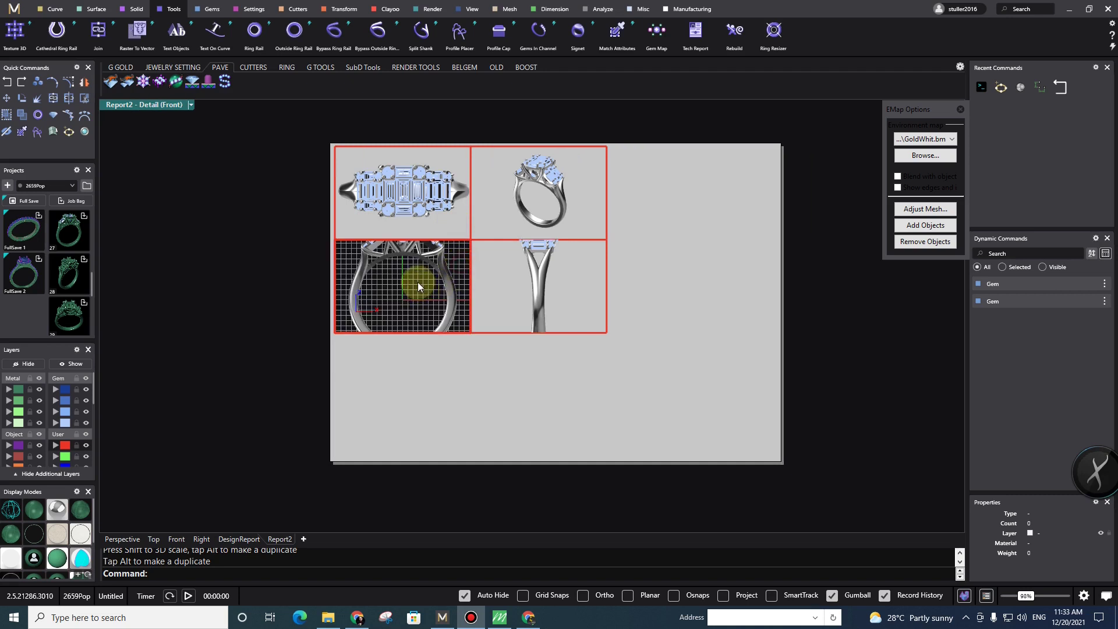
scroll(418, 287, down, 6)
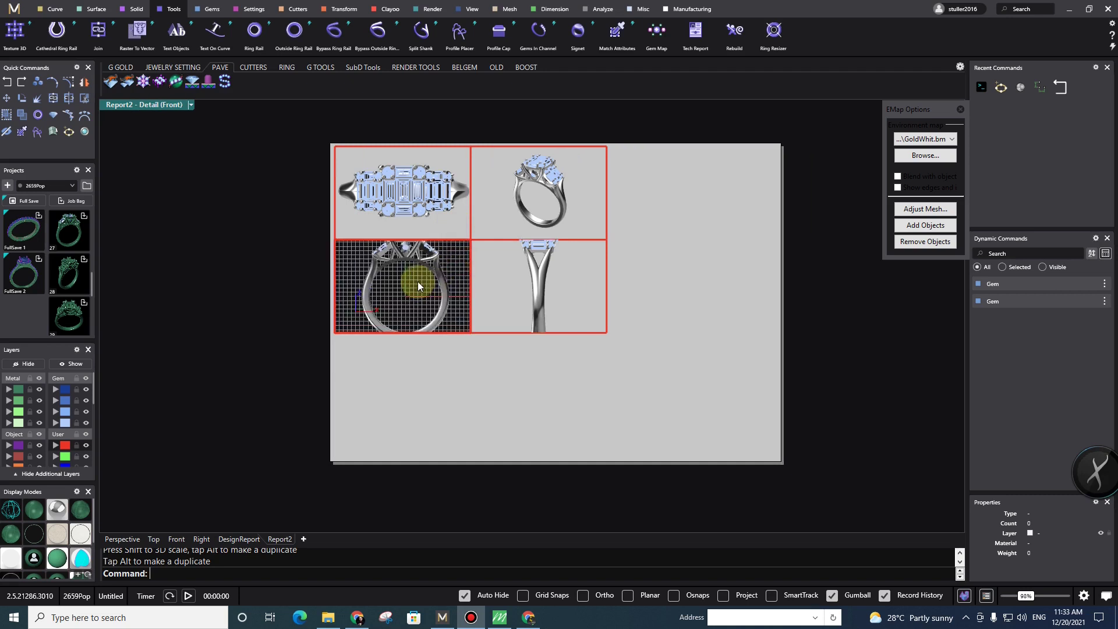
double_click(464, 277)
- Rotate and enlarge the ring inside the Perspective detail so it fills the frame at an angled view
double_click(555, 194)
right_drag(560, 190, 555, 198)
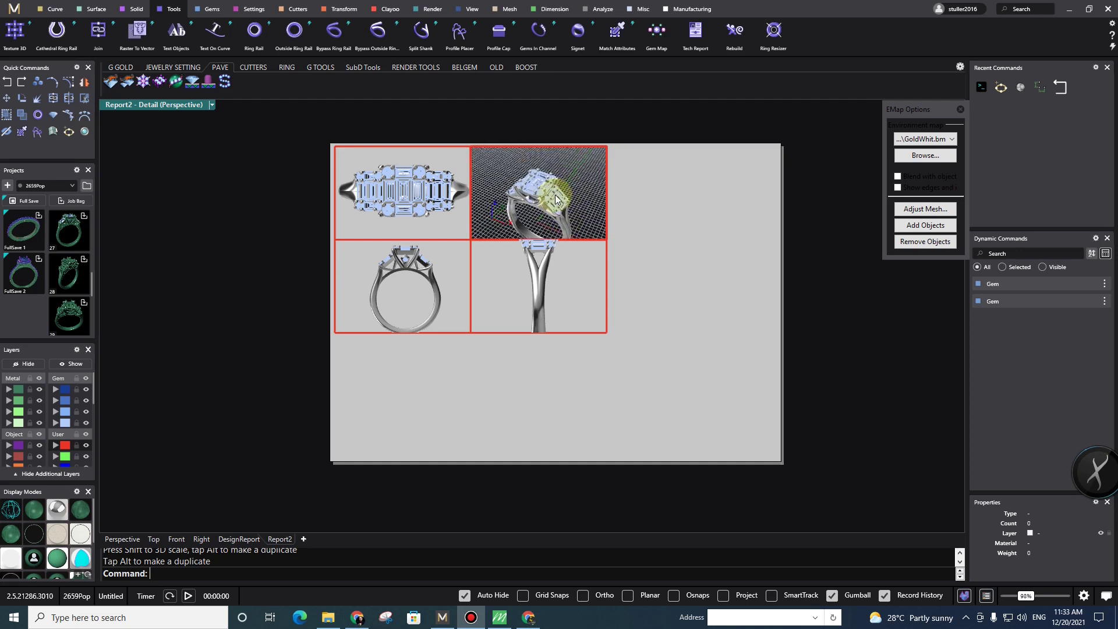
scroll(552, 192, up, 2)
scroll(558, 189, up, 2)
mouse_move(560, 186)
right_down()
mouse_move(562, 201)
mouse_move(589, 184)
right_up()
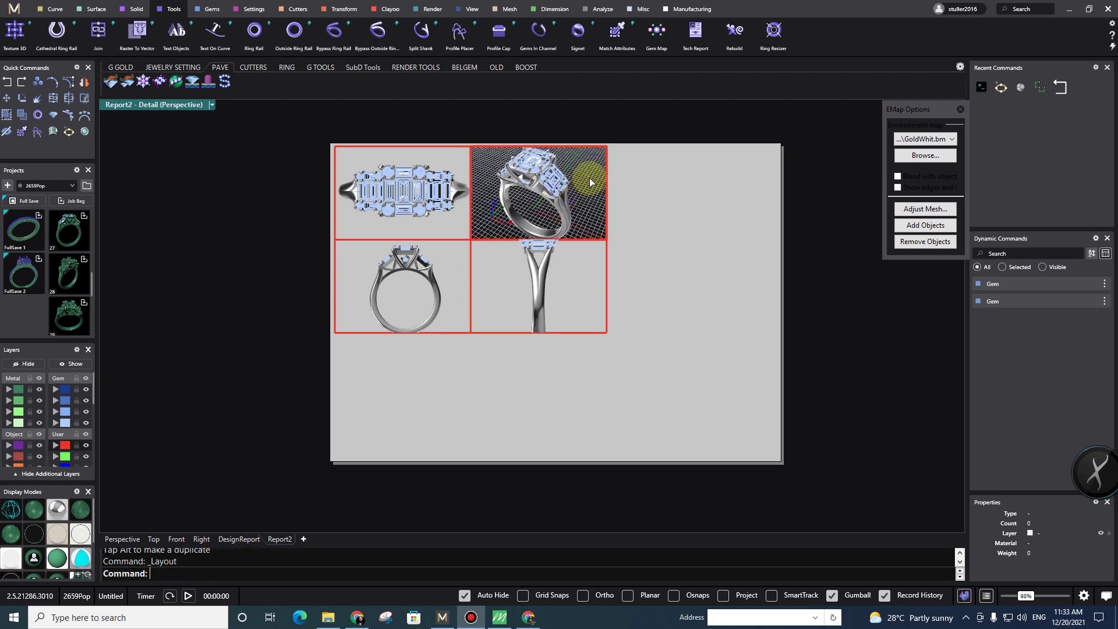
click(622, 223)
double_click(595, 173)
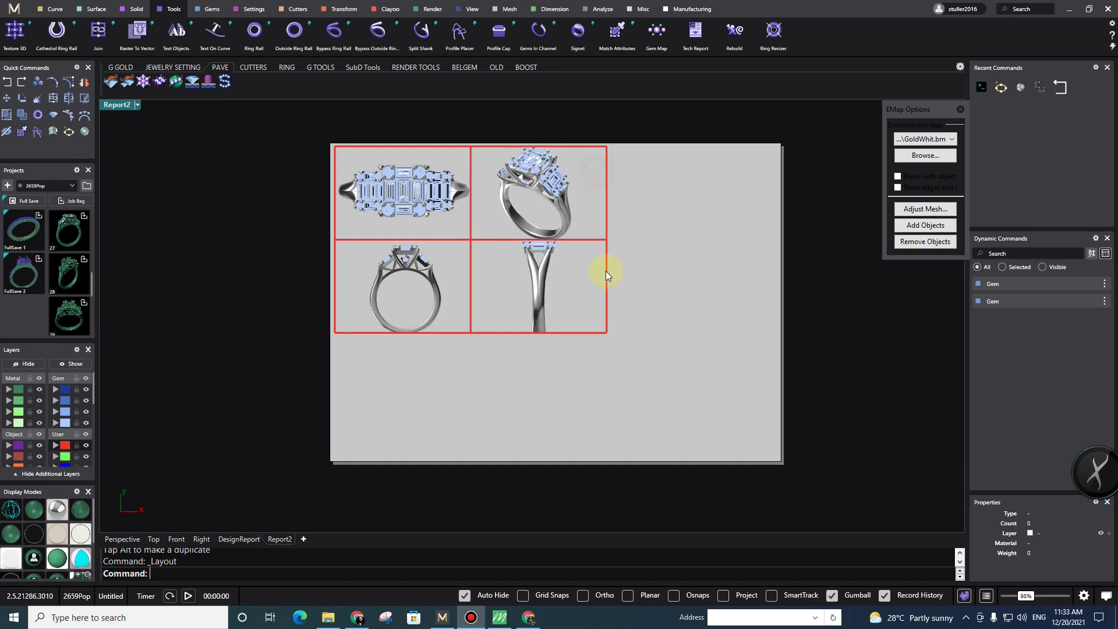
- Reposition the ring inside the Right detail so its full height fits the frame
double_click(569, 257)
right_drag(538, 276, 581, 275)
double_click(580, 271)
- Move all four detail views to the black Extra D layer so their frames are black
click(354, 153)
click(251, 104)
drag(251, 104, 658, 348)
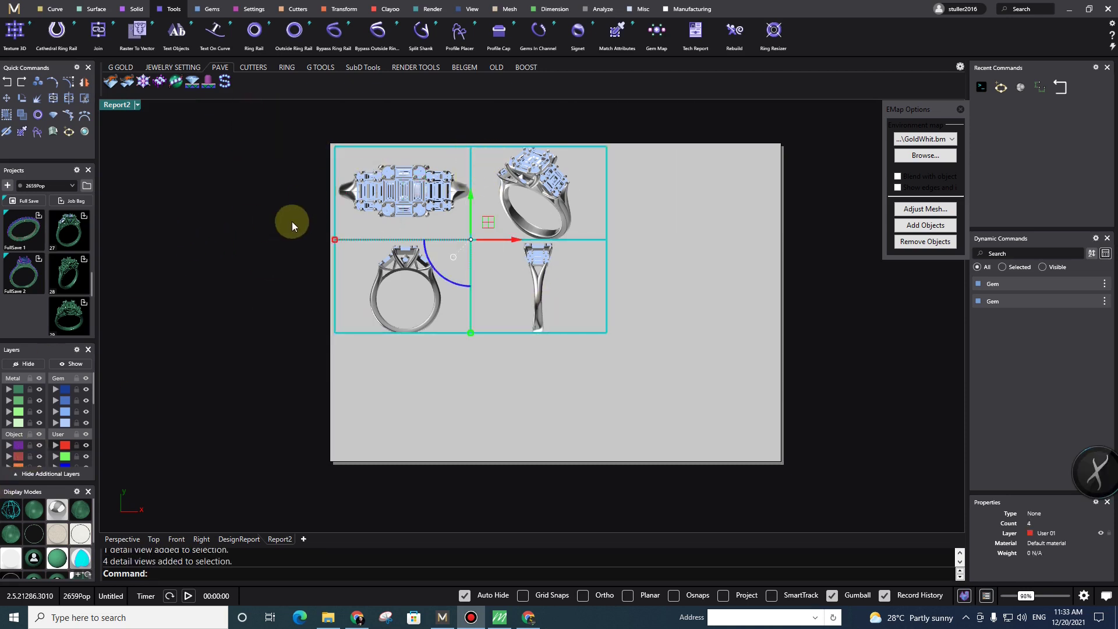
scroll(54, 444, down, 5)
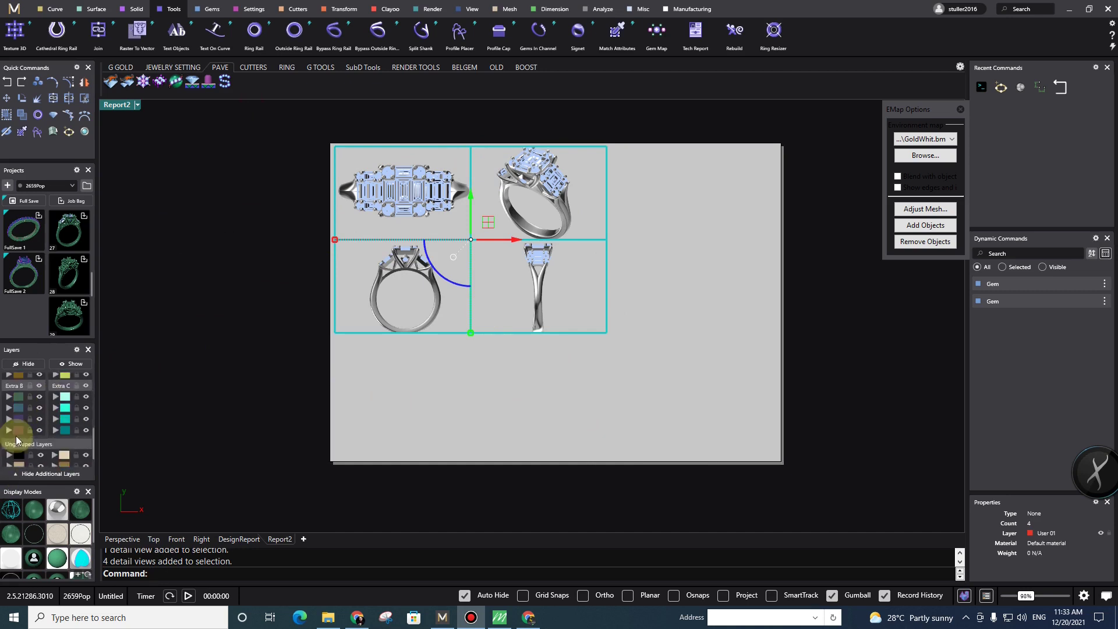
click(12, 457)
click(12, 457)
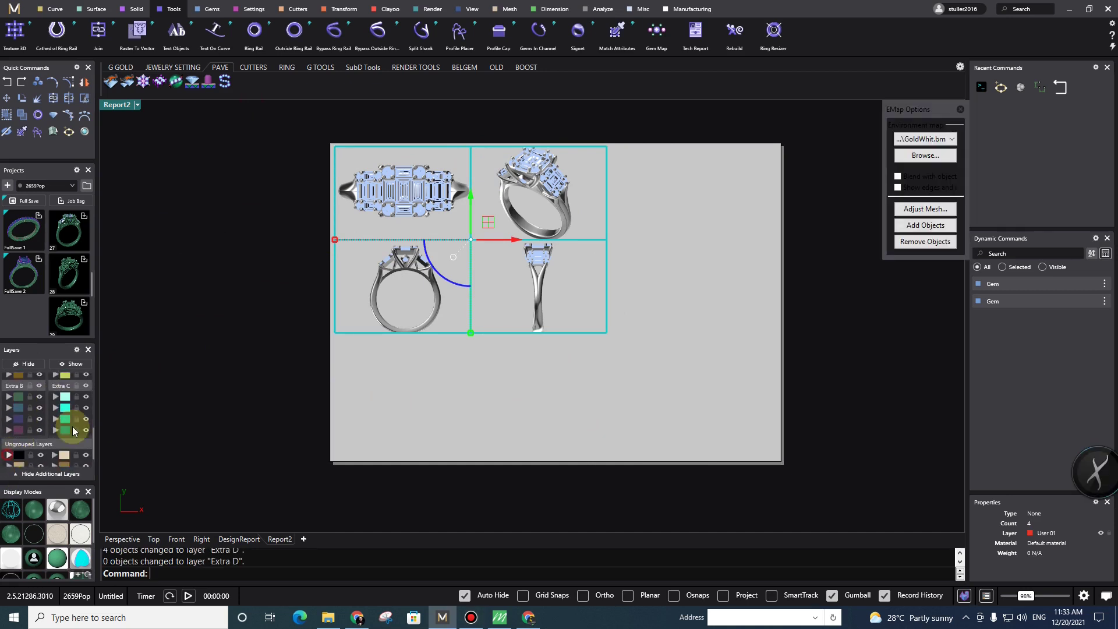
click(653, 232)
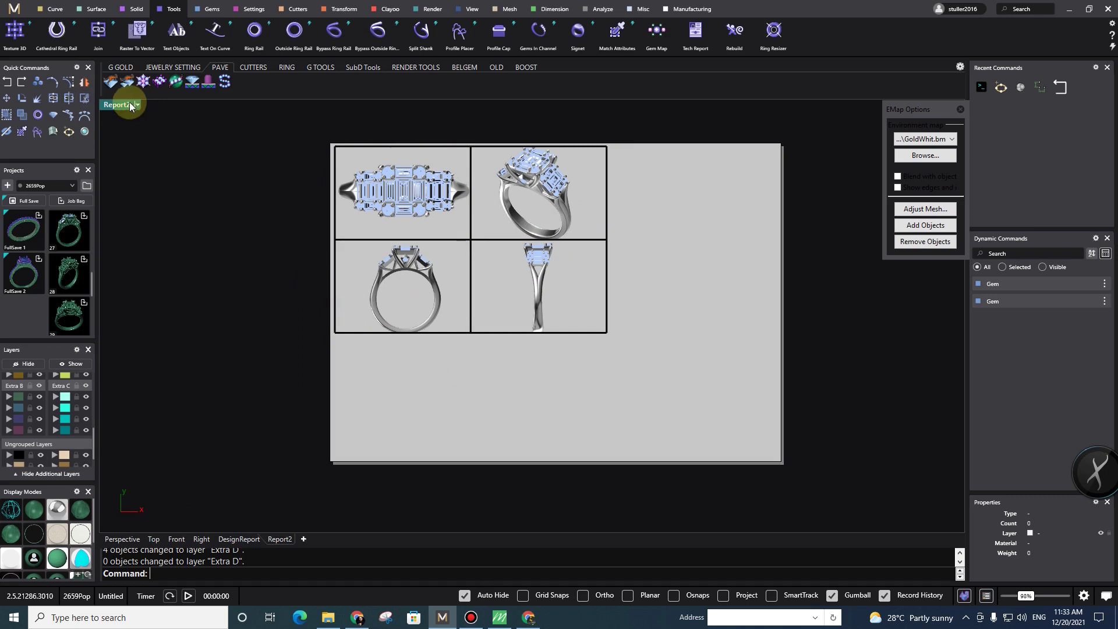
text(Options)
key(Return)
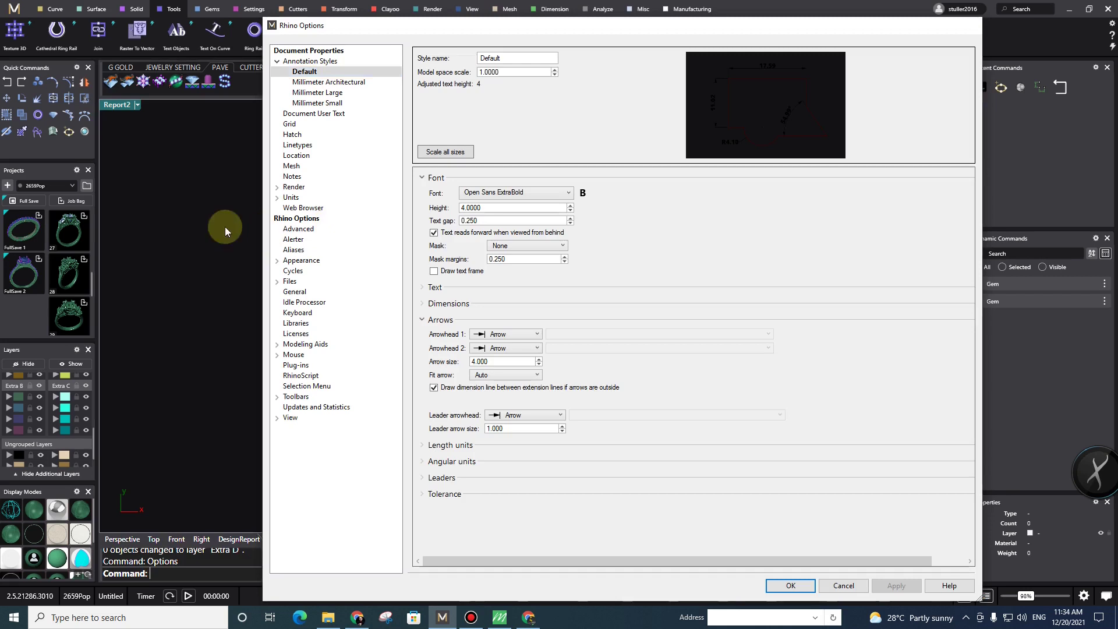
key(Escape)
- Examine the curve color usage and curve width settings for objects in the Wireframe display mode
click(115, 104)
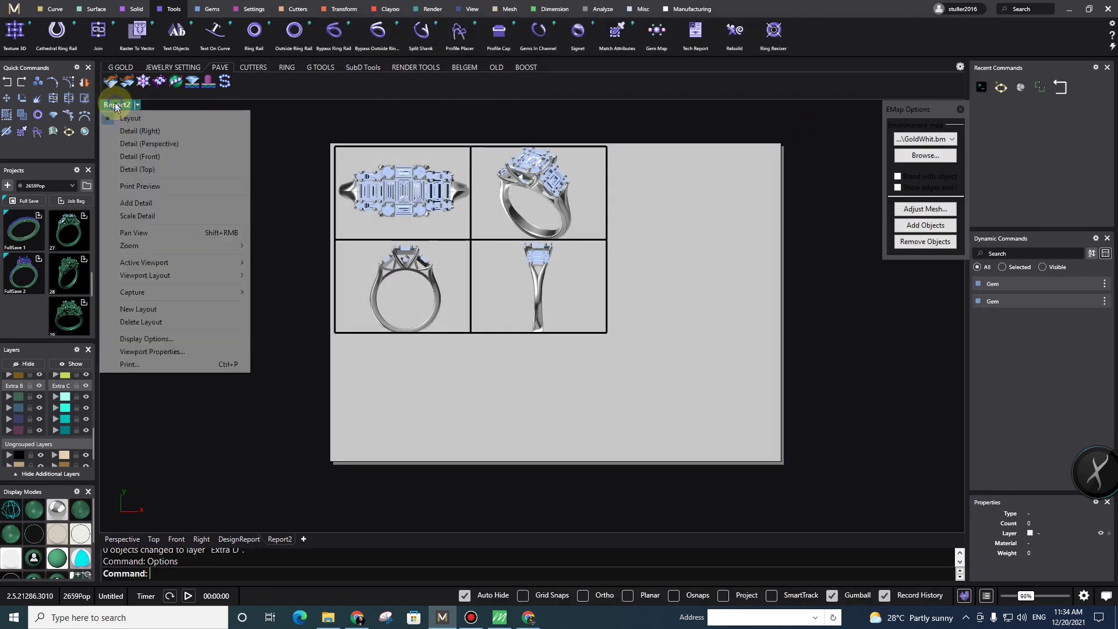
click(183, 341)
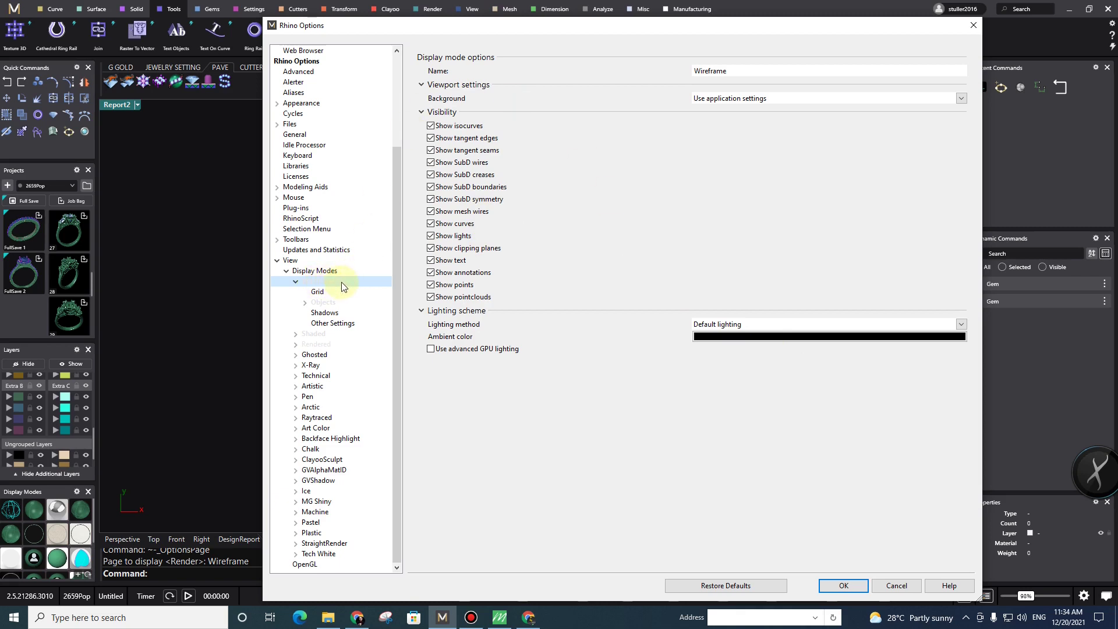
click(335, 303)
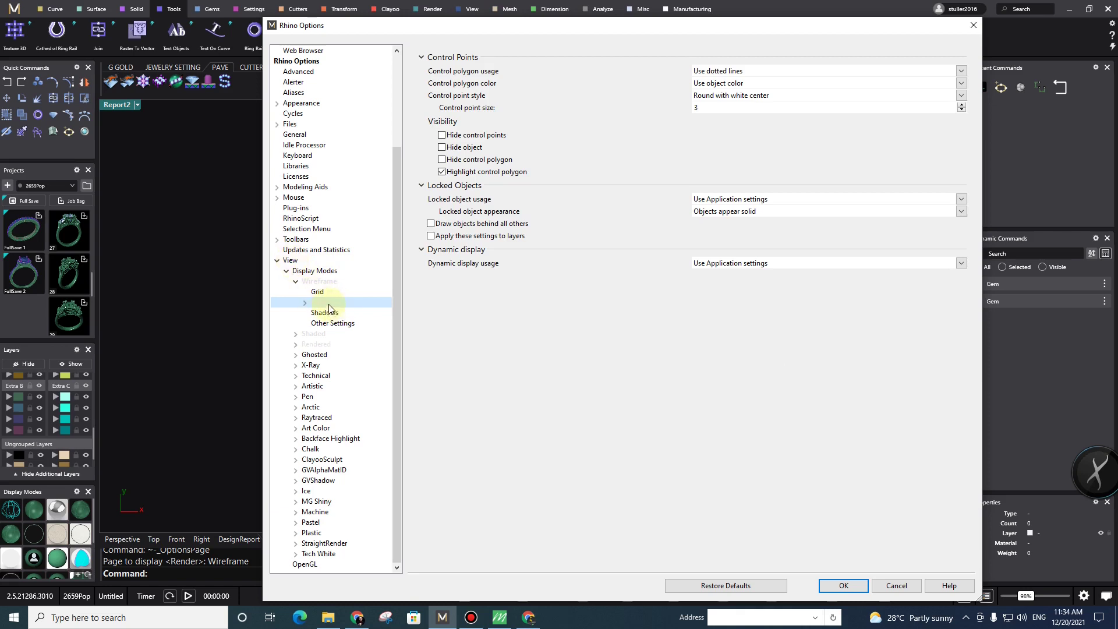
click(306, 303)
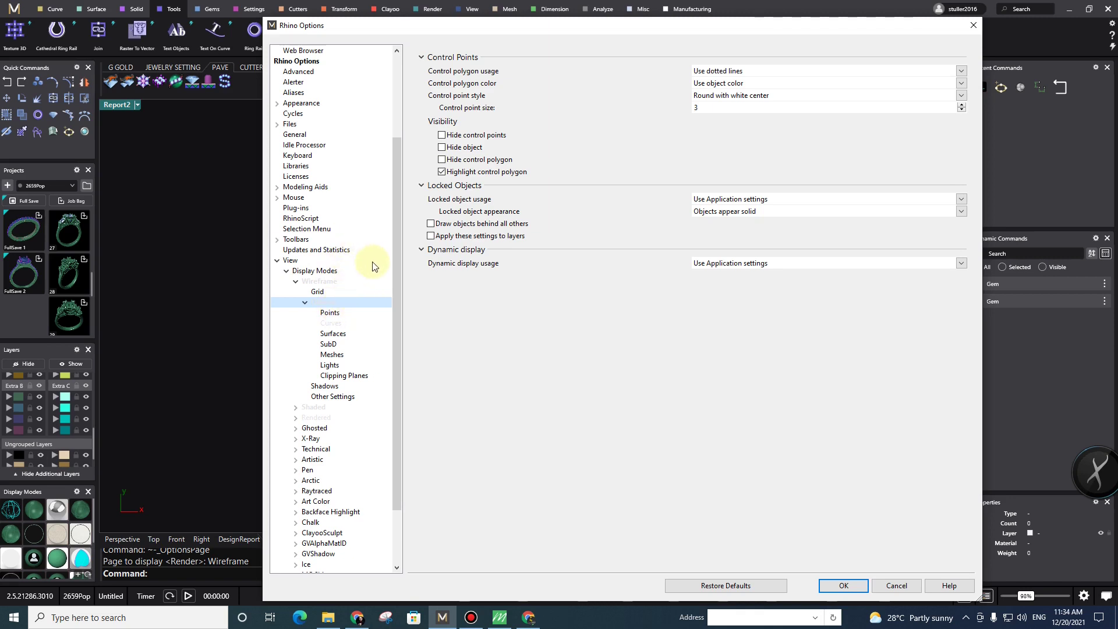
click(335, 282)
click(335, 304)
click(338, 323)
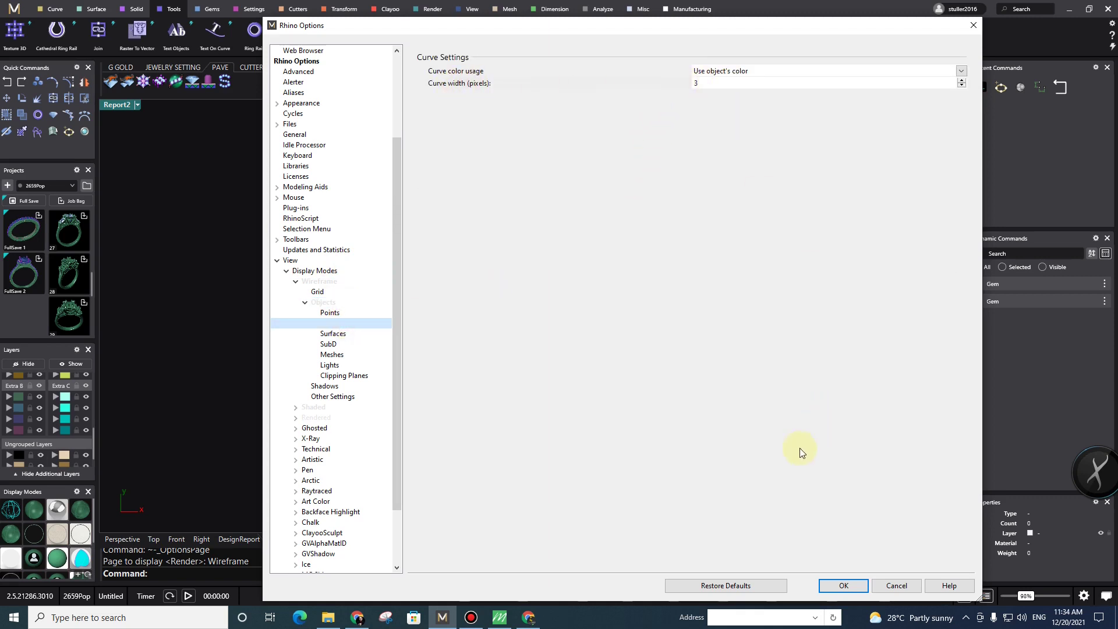
click(841, 585)
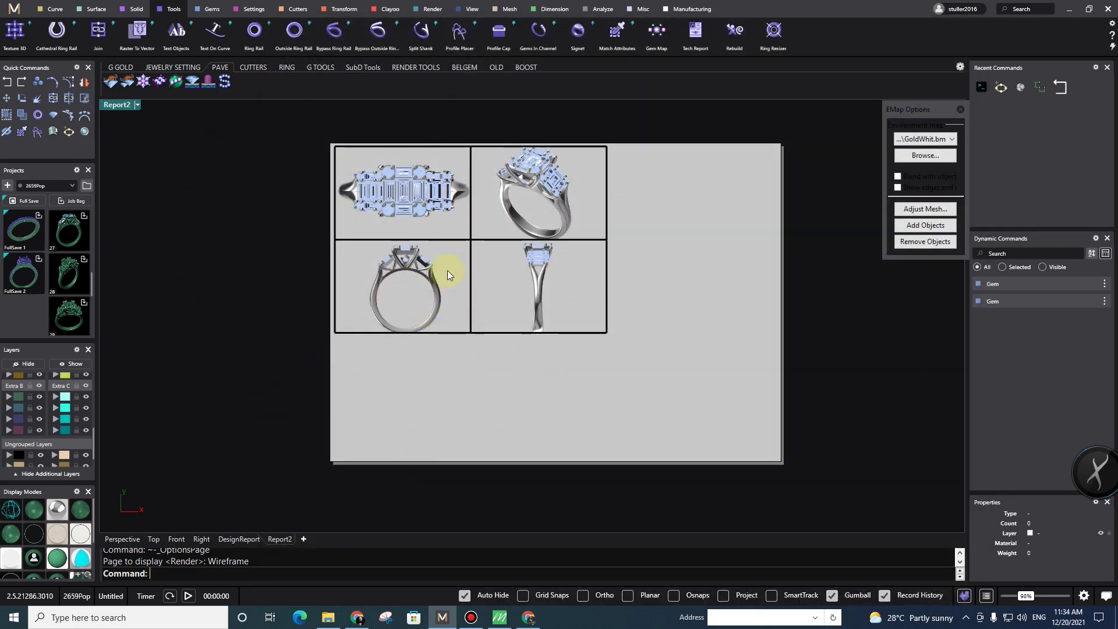
- Center the ring inside the Front detail and return to the layout page
double_click(402, 297)
right_drag(421, 301, 418, 297)
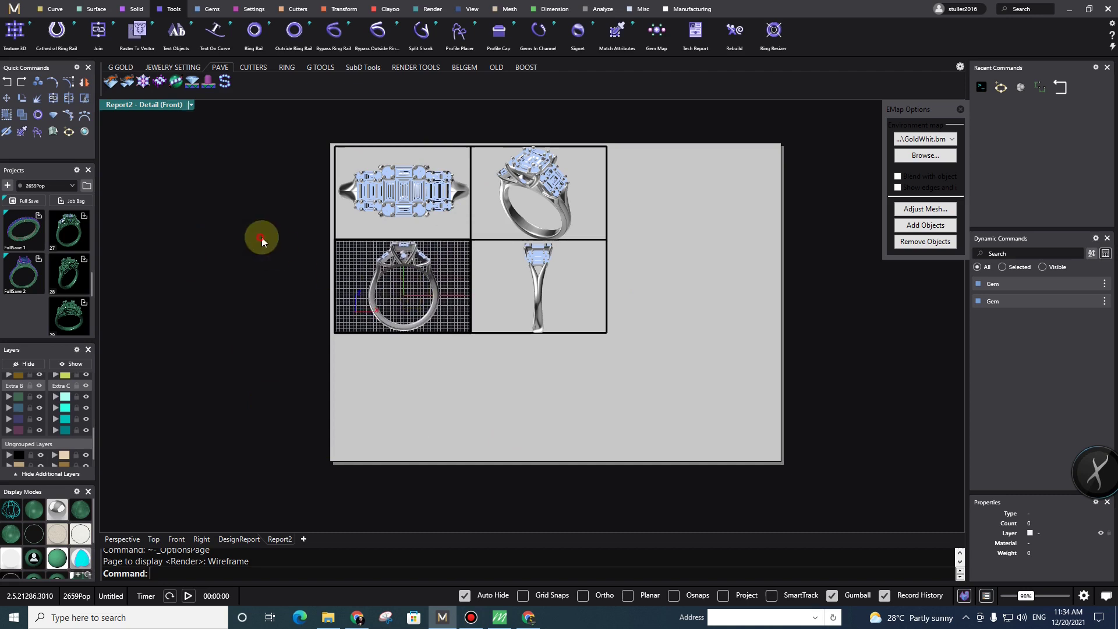
double_click(422, 384)
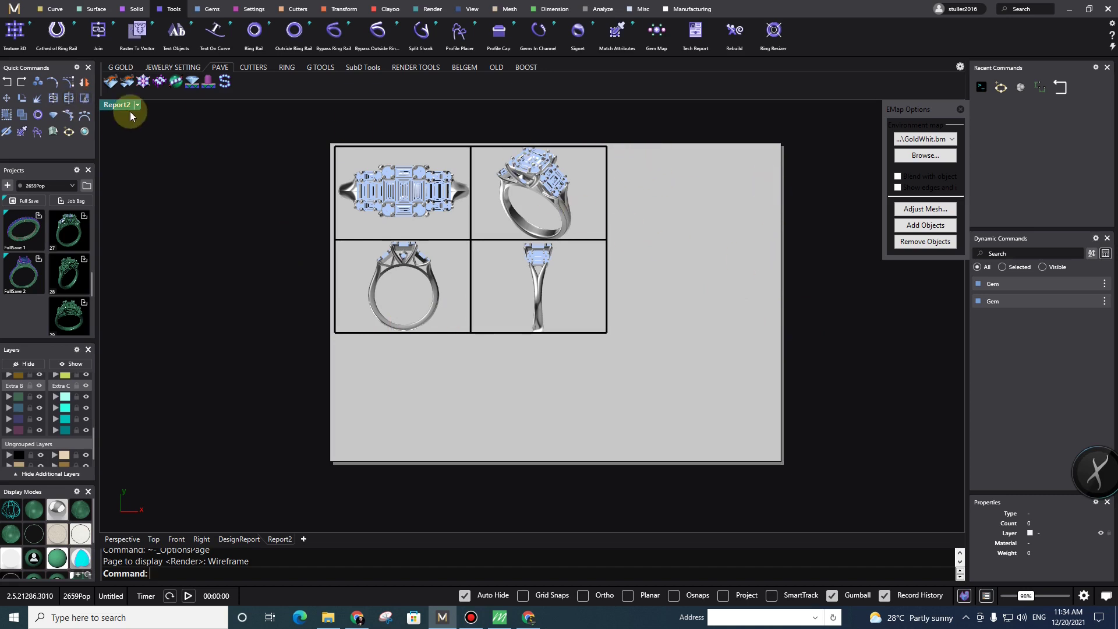
- Add a new rectangular detail to the empty page area right of the four-view grid, about as tall as the grid
click(114, 106)
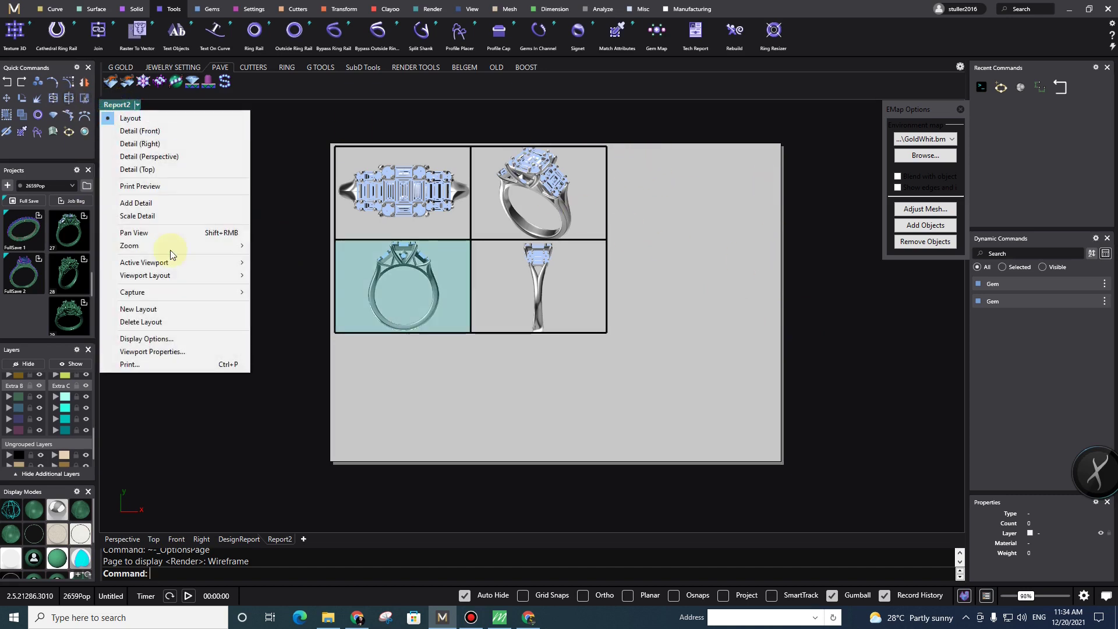
click(153, 204)
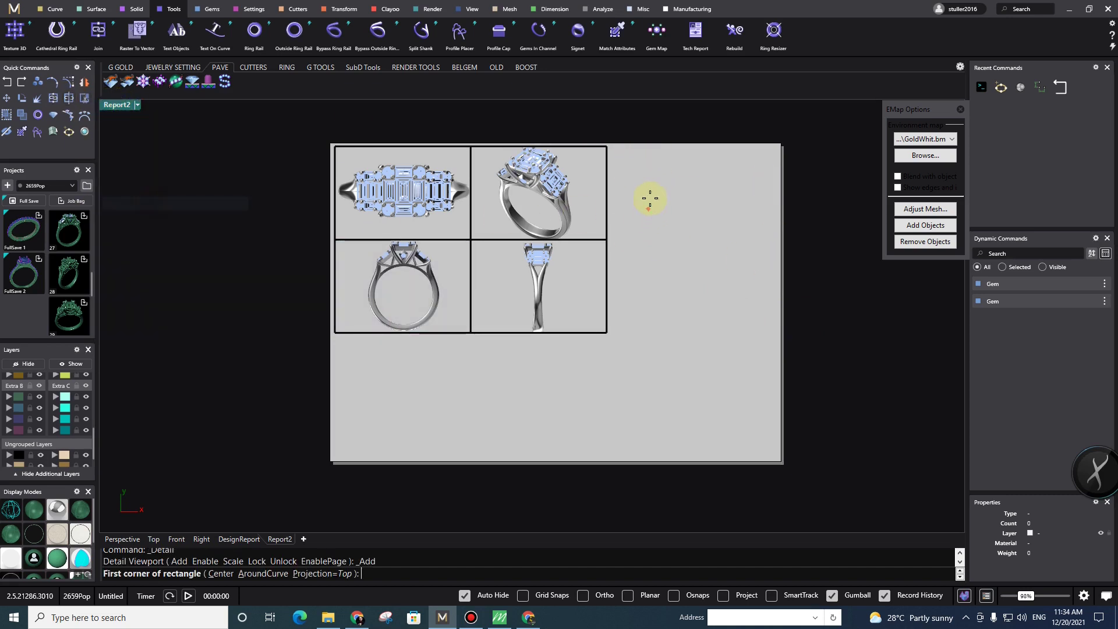
click(613, 148)
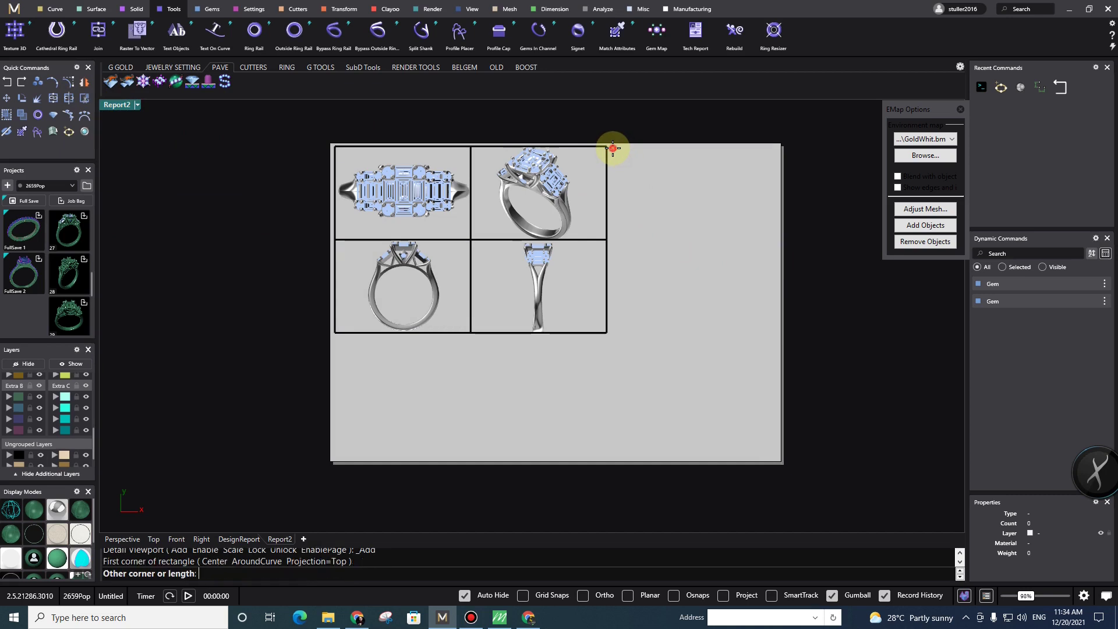
click(776, 330)
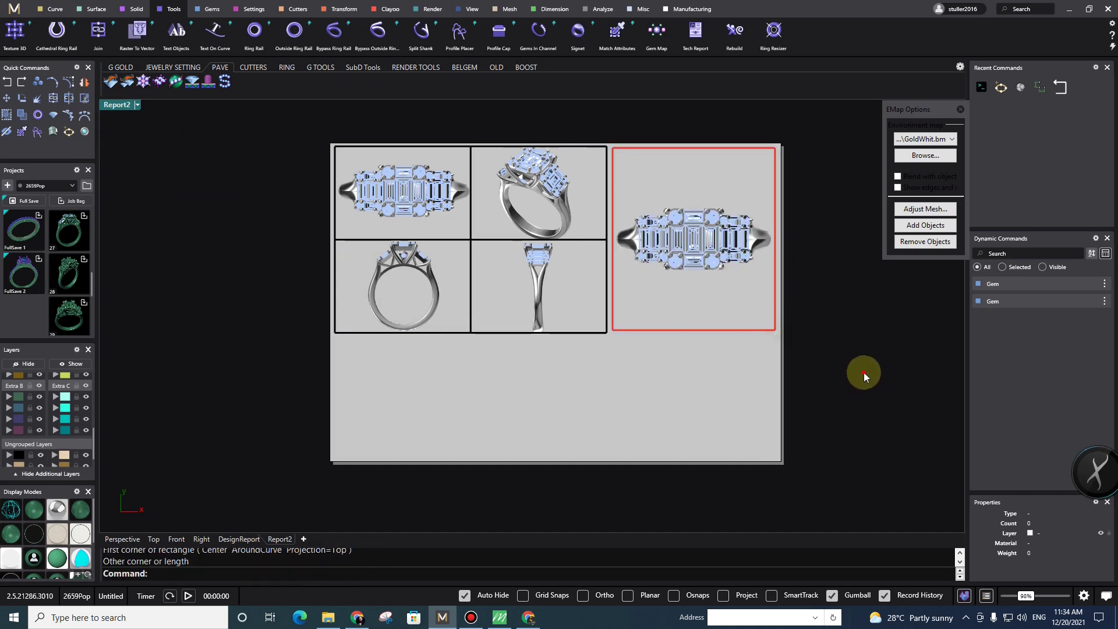
- Move the new detail view to the black Extra D layer
click(724, 330)
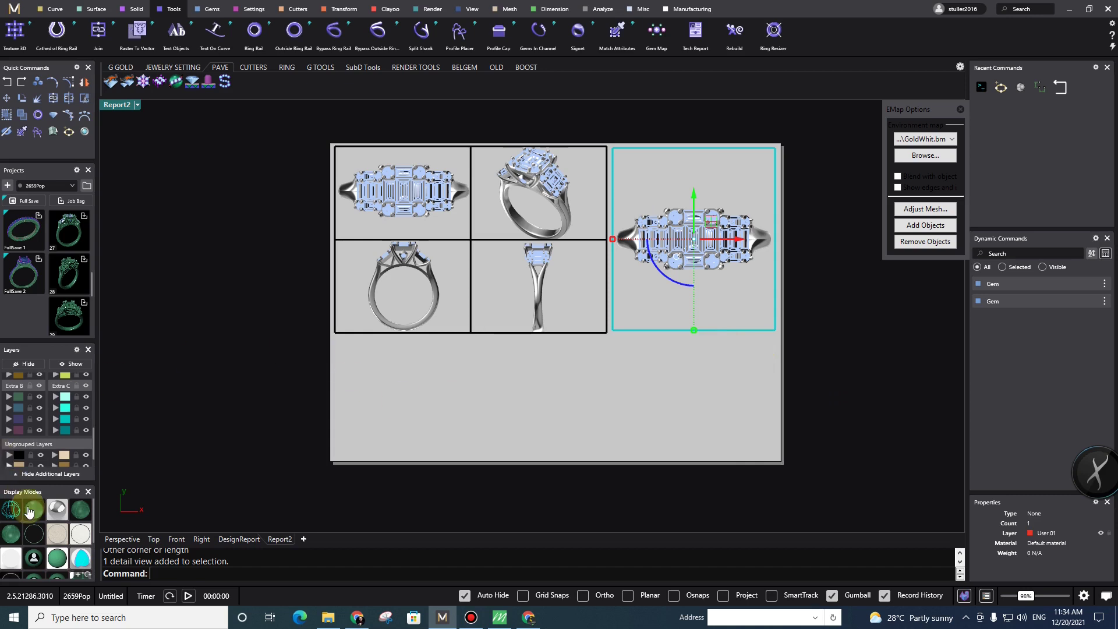
click(8, 455)
click(150, 410)
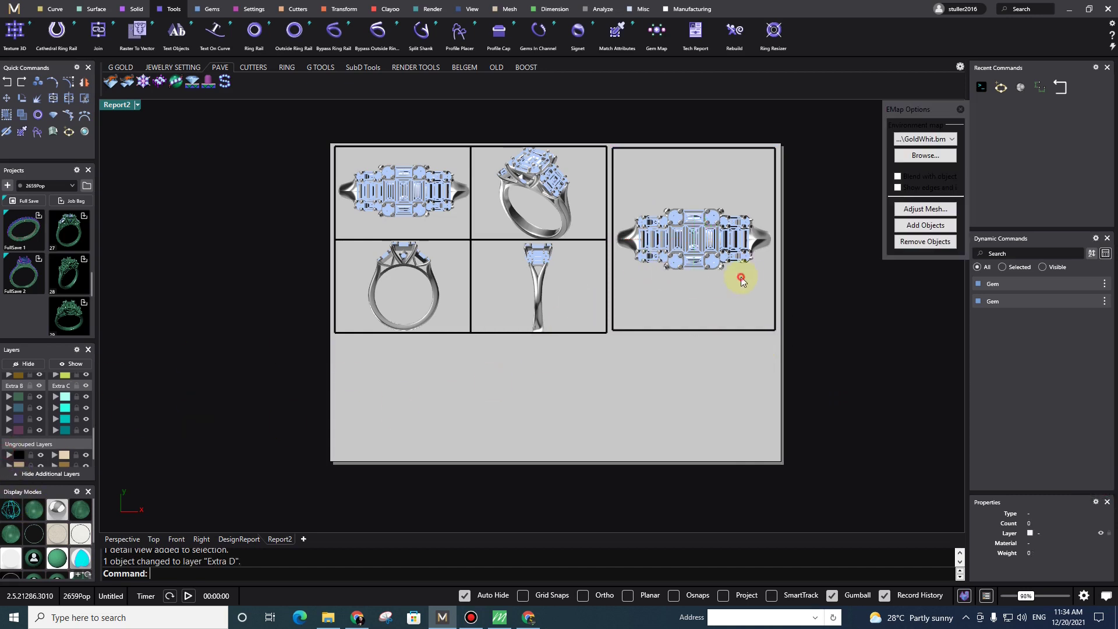
- Set the new detail's view to Perspective, orbit the ring to show its underside, and return to the layout page
double_click(741, 277)
mouse_move(698, 318)
right_down()
mouse_move(698, 282)
mouse_move(696, 297)
right_up()
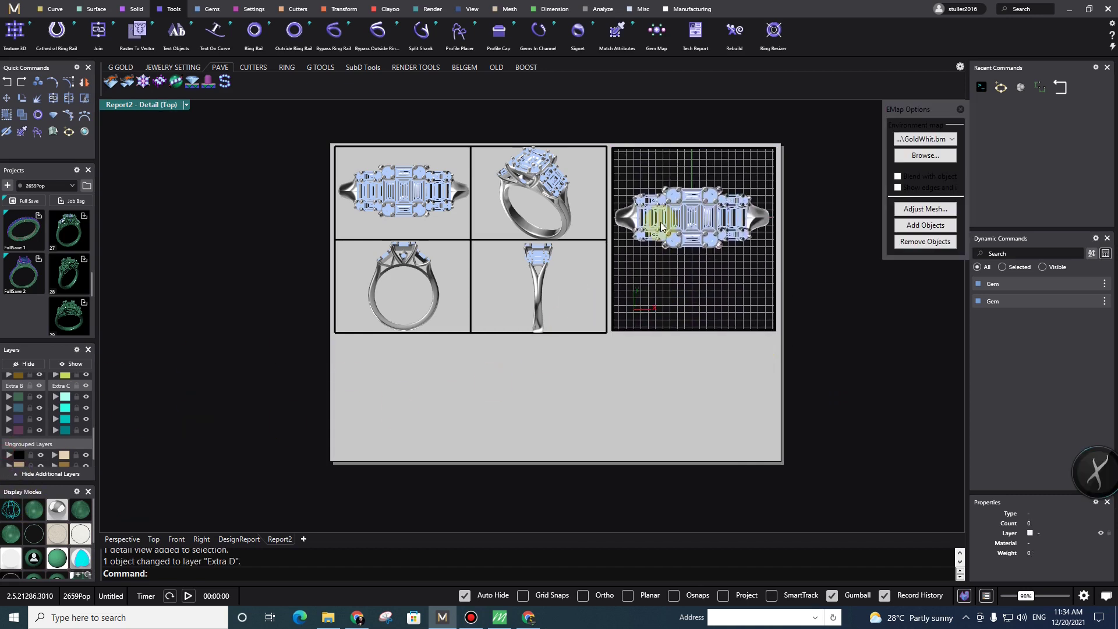
click(138, 104)
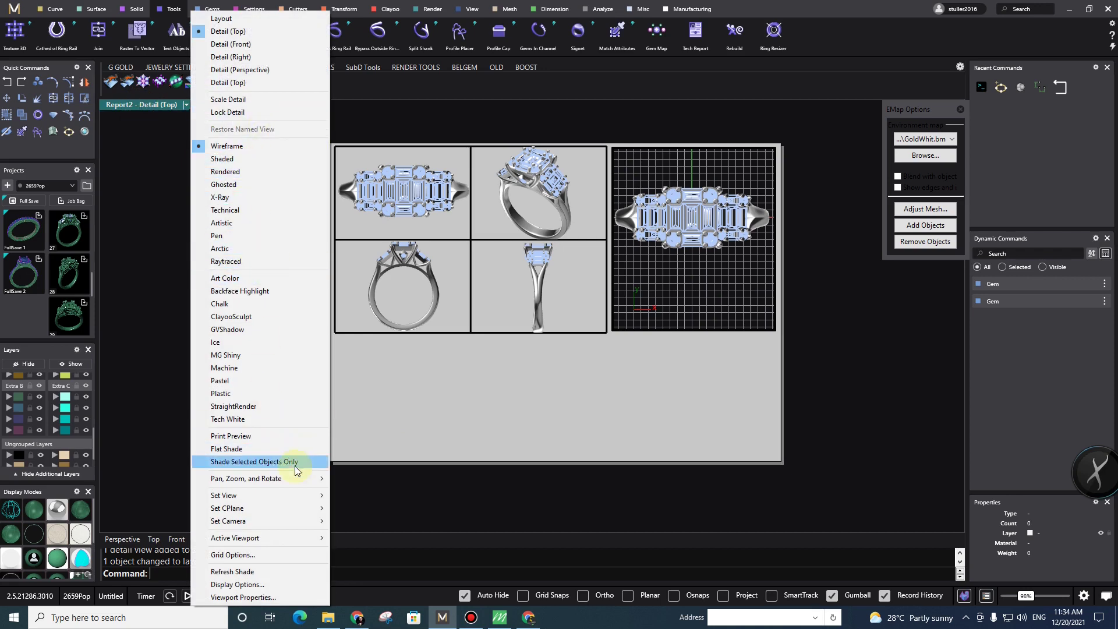
mouse_move(306, 510)
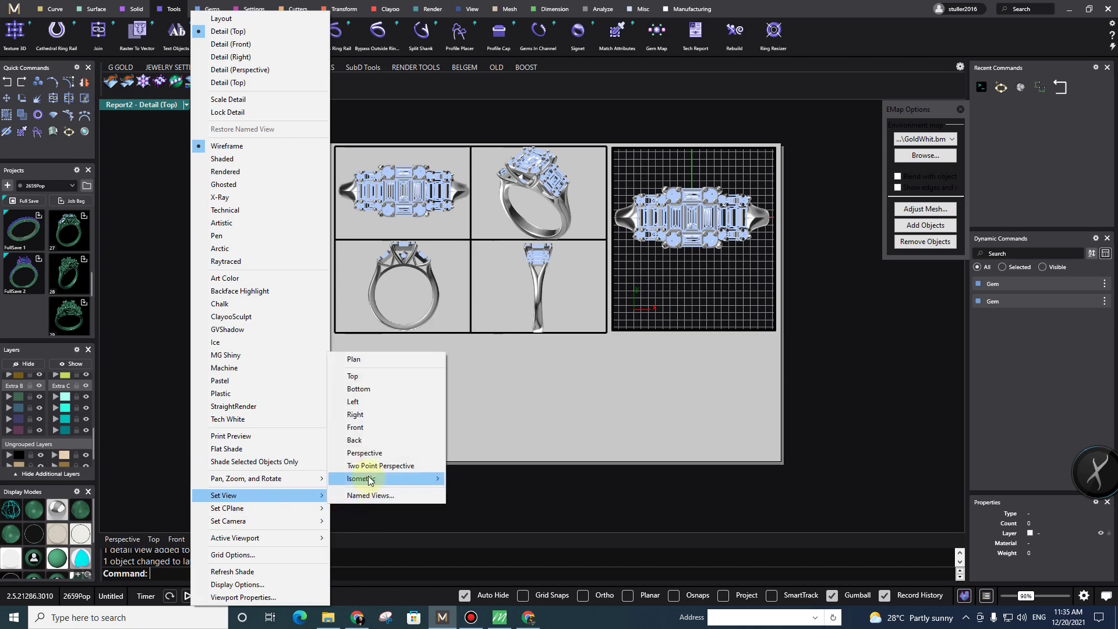
click(365, 453)
right_drag(730, 286, 701, 267)
double_click(636, 166)
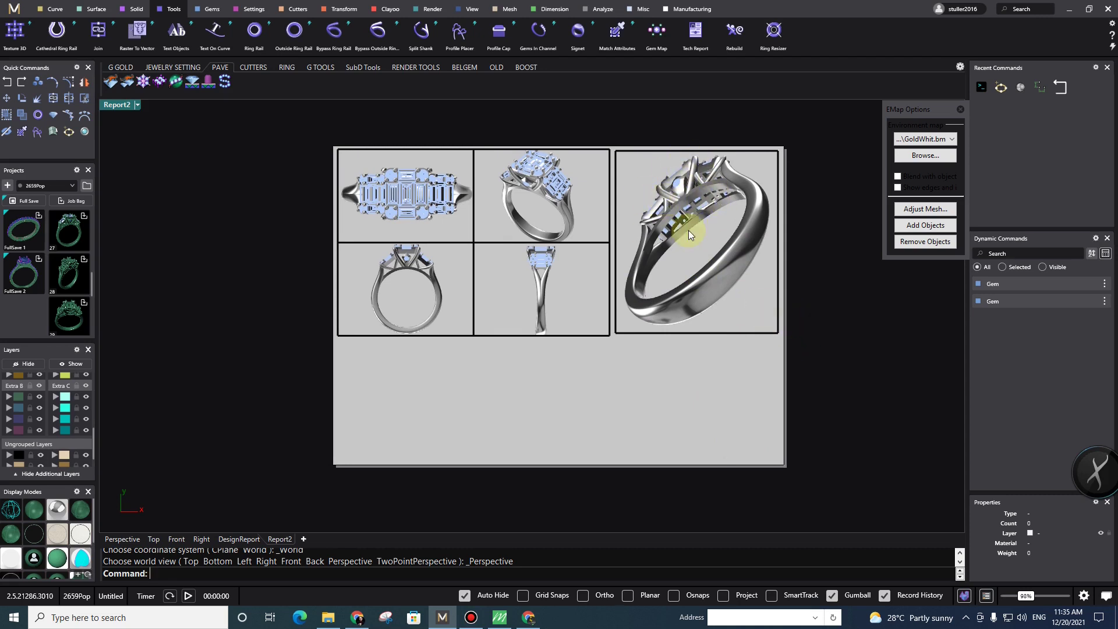
- Stretch the new detail's frame so its upper and lower edges align with the four-view grid
click(631, 148)
scroll(695, 329, up, 1)
mouse_move(697, 333)
mouse_down()
mouse_move(700, 349)
mouse_move(697, 336)
mouse_up()
click(883, 342)
scroll(757, 285, down, 6)
right_drag(768, 273, 744, 269)
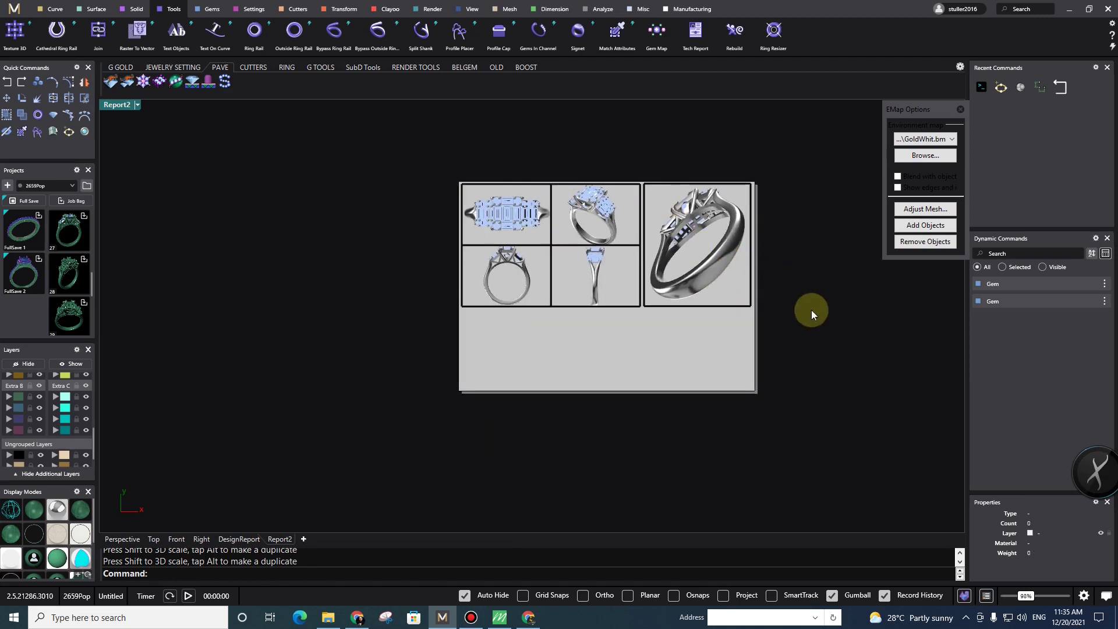
scroll(746, 288, up, 2)
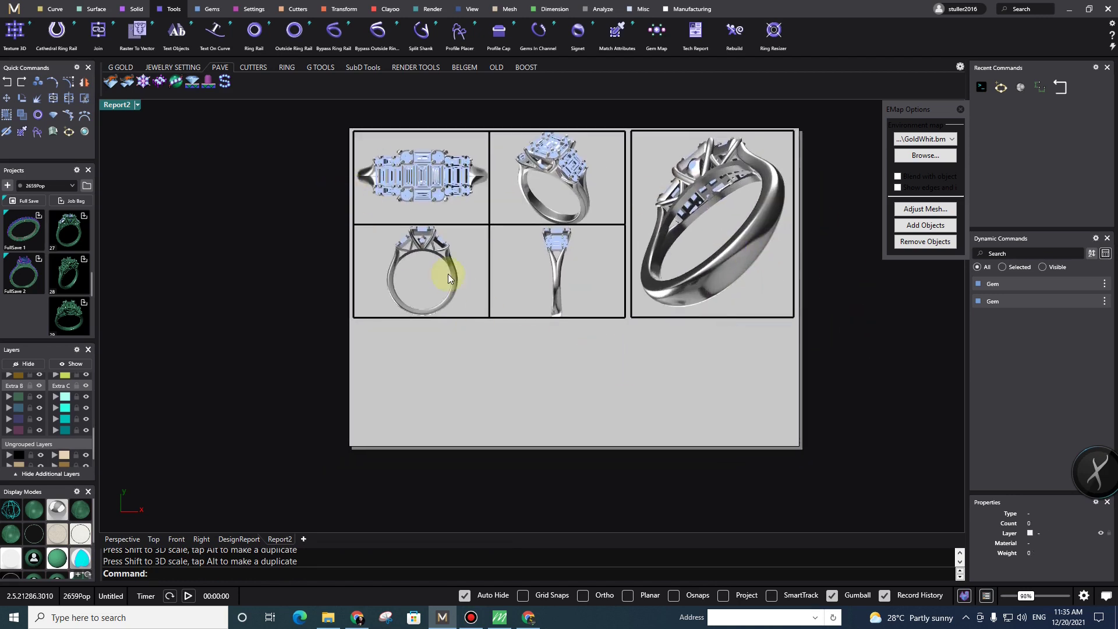
right_drag(665, 287, 644, 290)
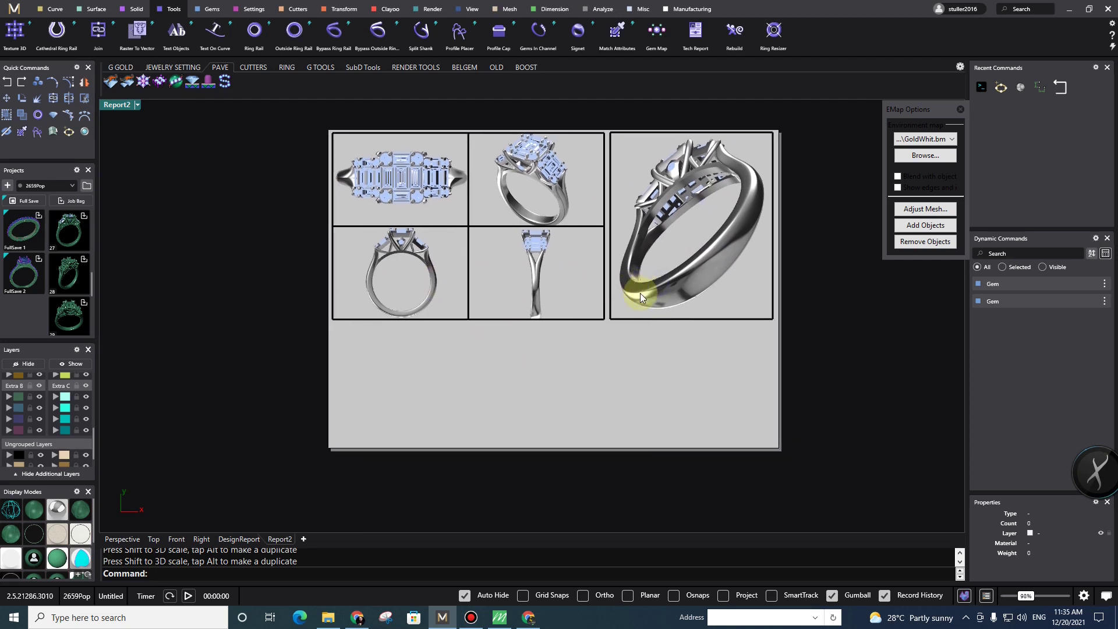
right_drag(436, 215, 514, 226)
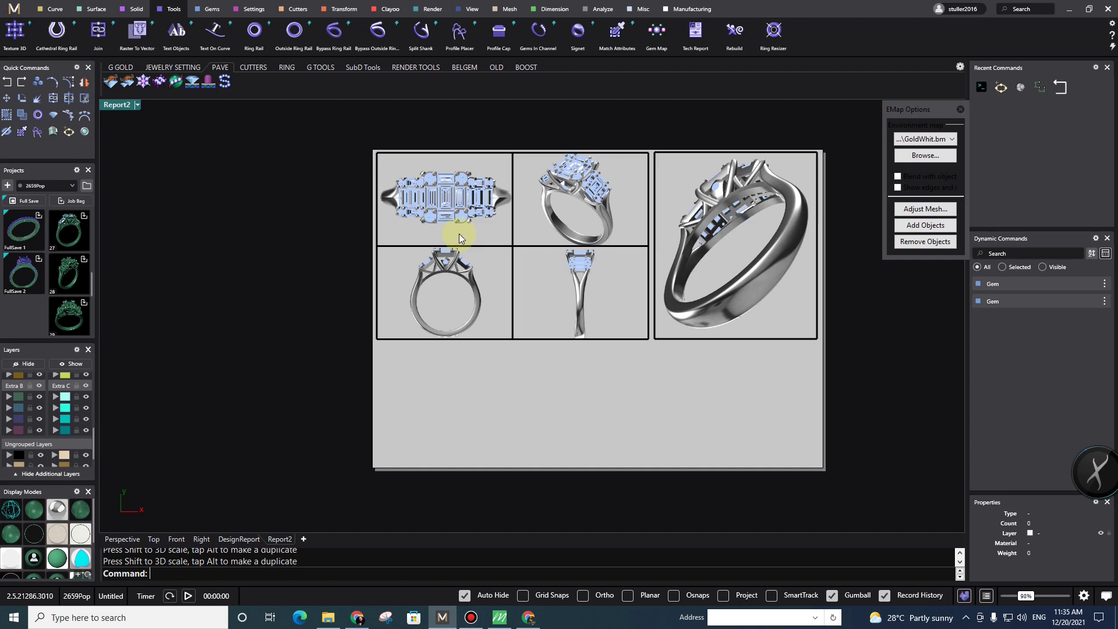
- Open the detail properties of the Top view detail to access its scale
click(379, 213)
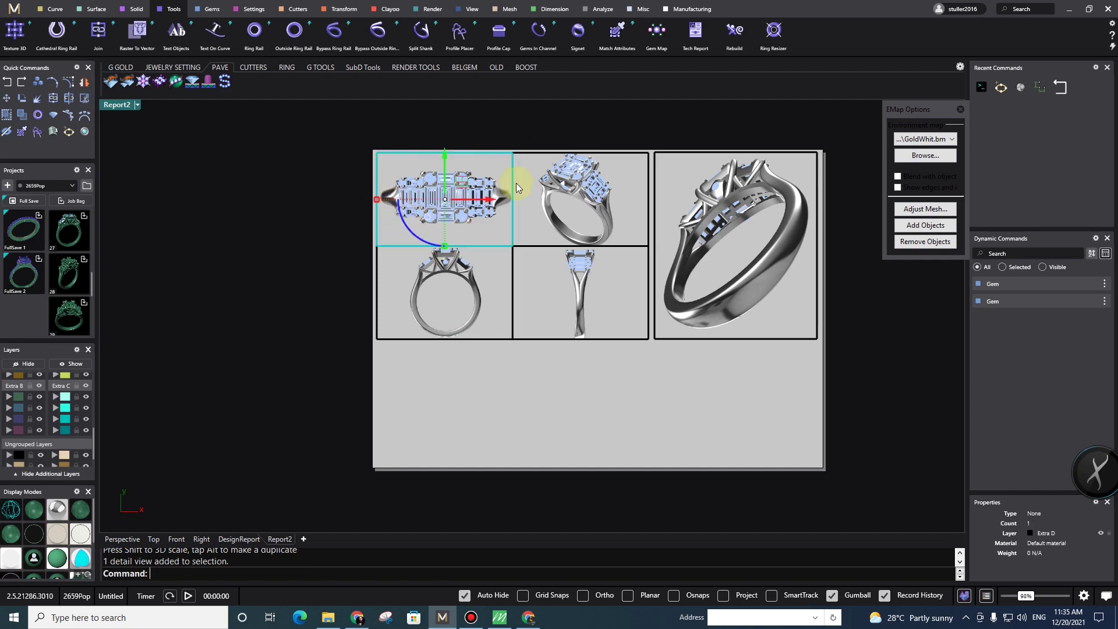
key(F3)
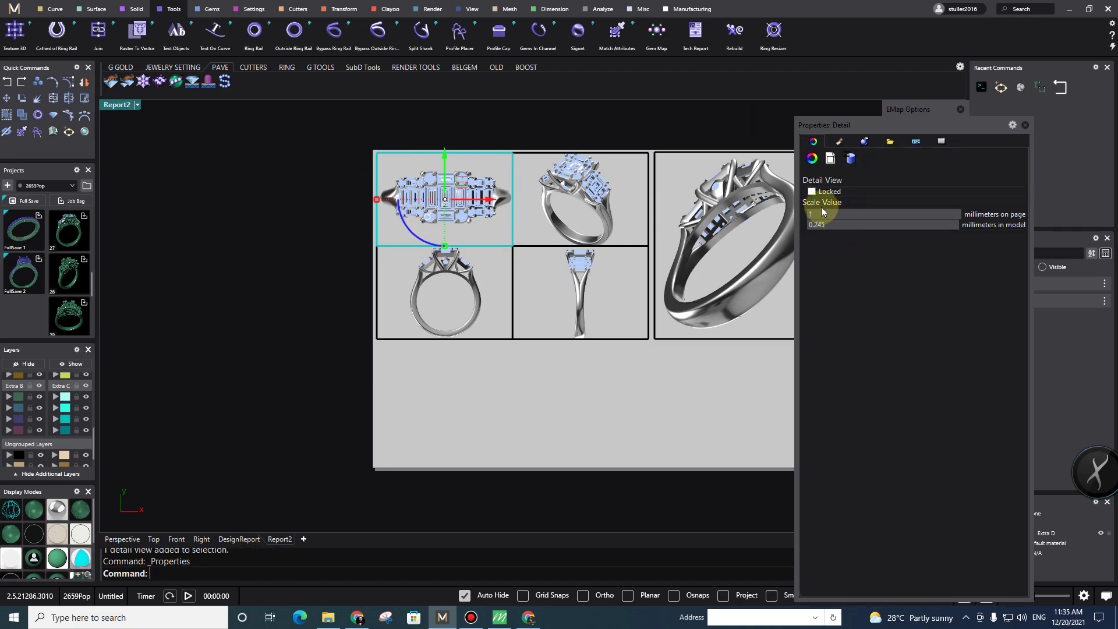
right_drag(646, 319, 599, 319)
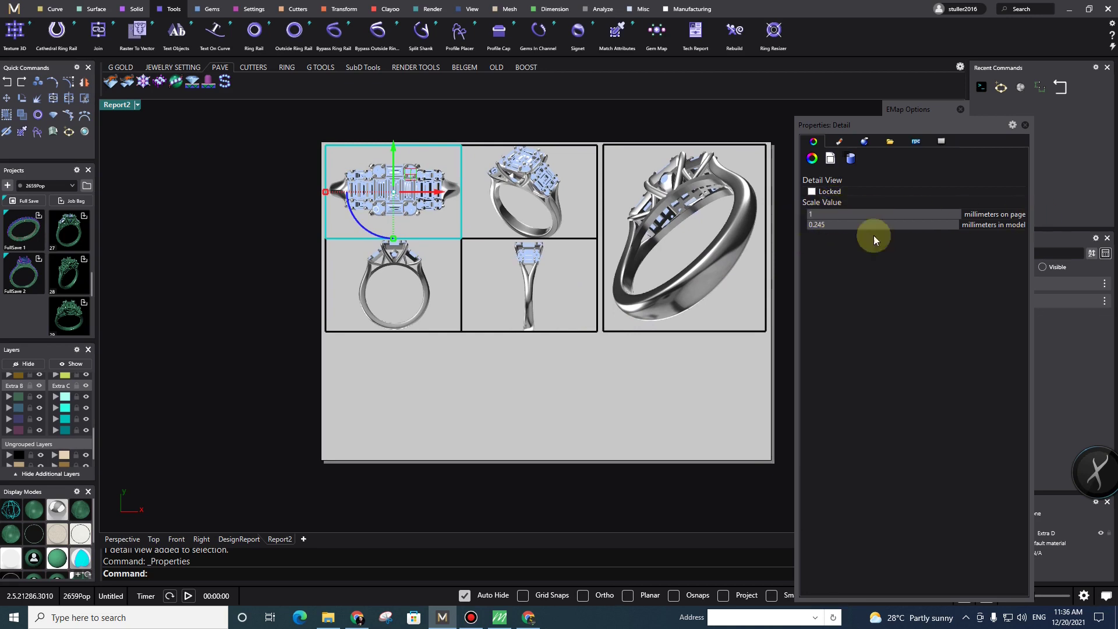
- Set the Top detail's scale to 1 mm on page for 1 mm in model
drag(840, 226, 805, 230)
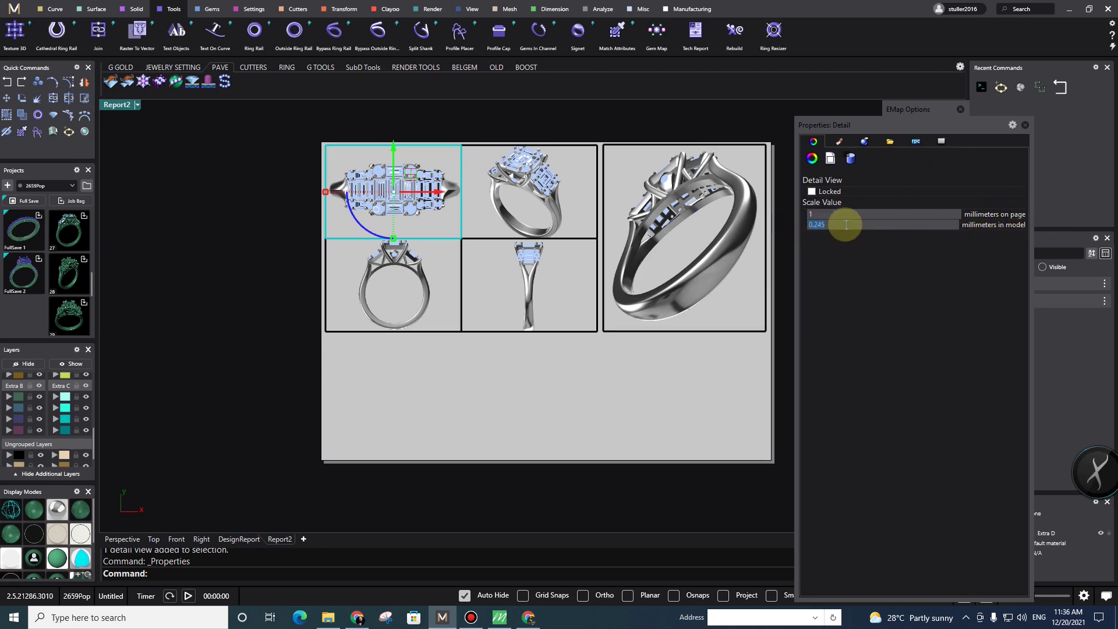
drag(834, 226, 784, 215)
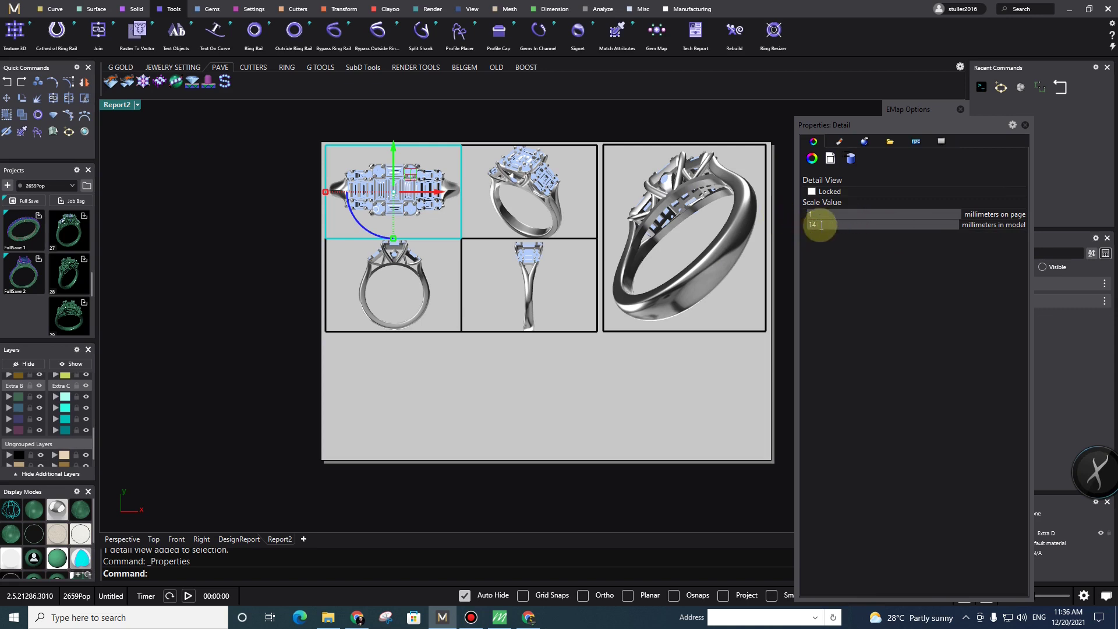
key(BackSpace)
key(Return)
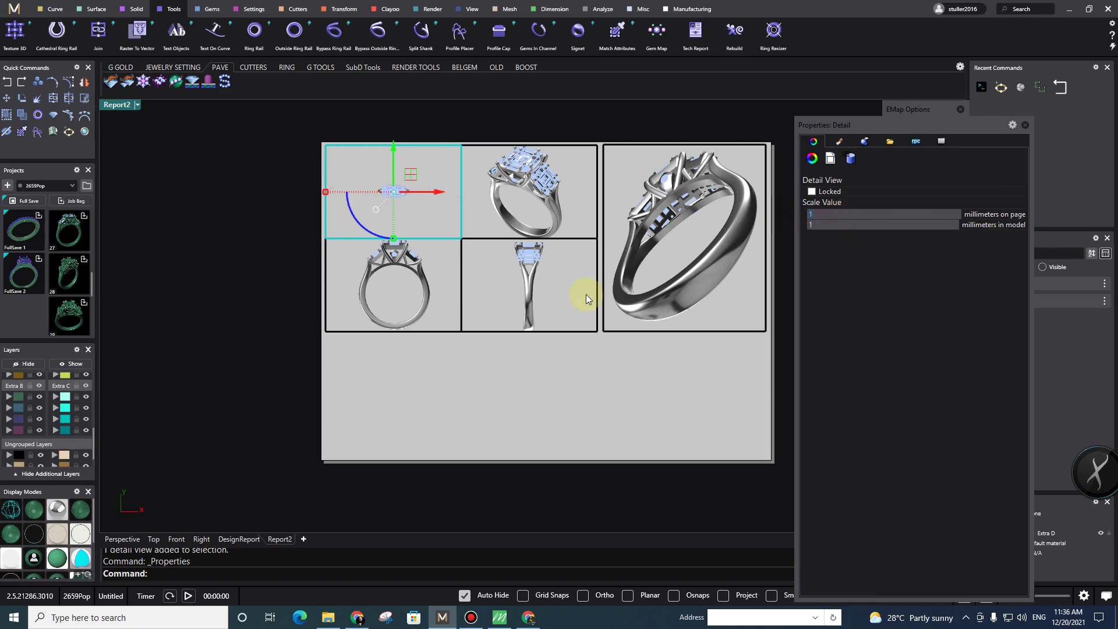
- Set the Top detail's scale to 1 mm on page for 0.3 mm in model
click(446, 221)
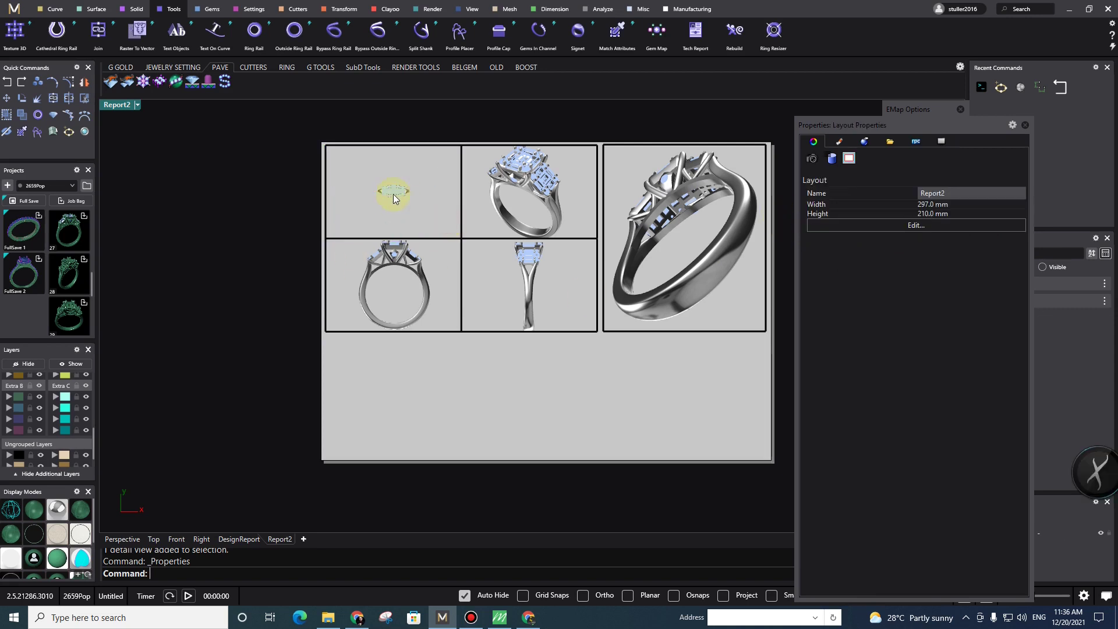
click(434, 172)
click(827, 224)
text(0.3)
key(Return)
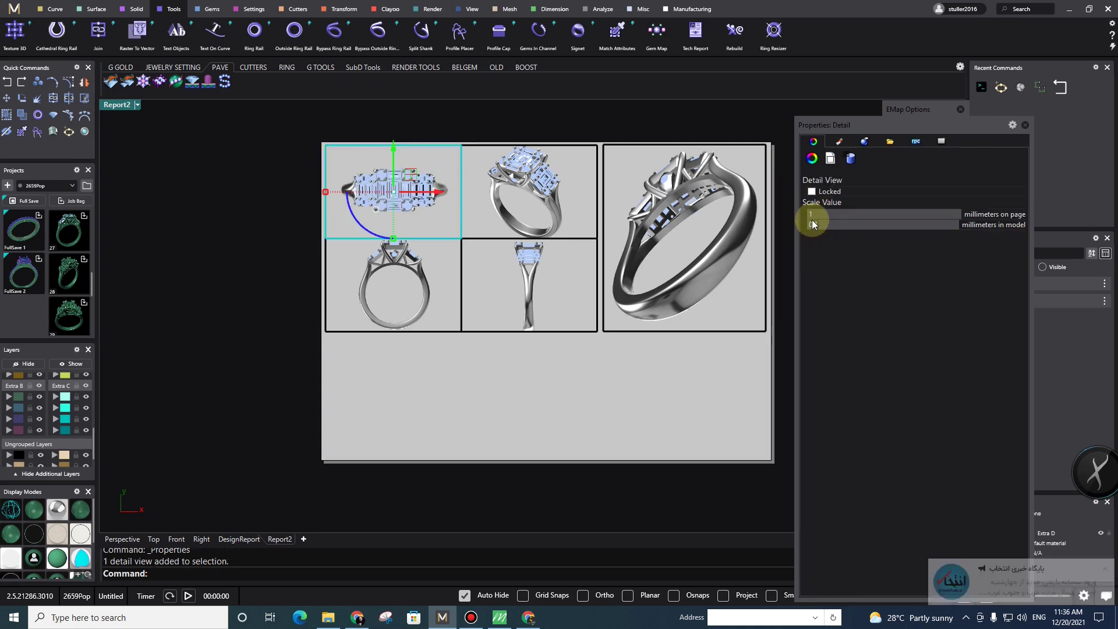
click(854, 266)
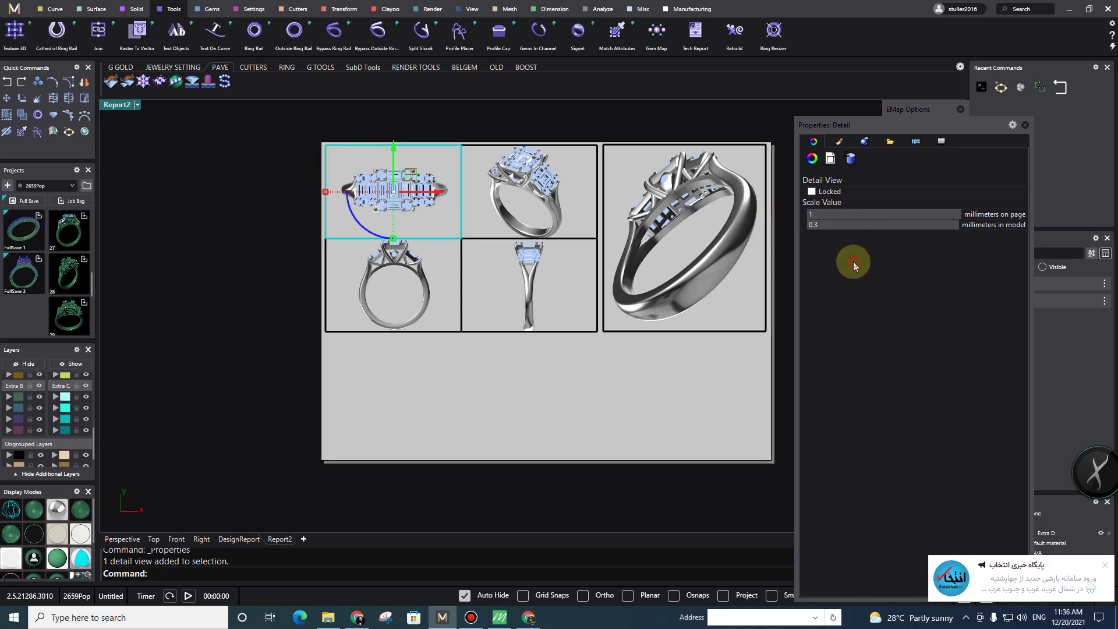
double_click(839, 215)
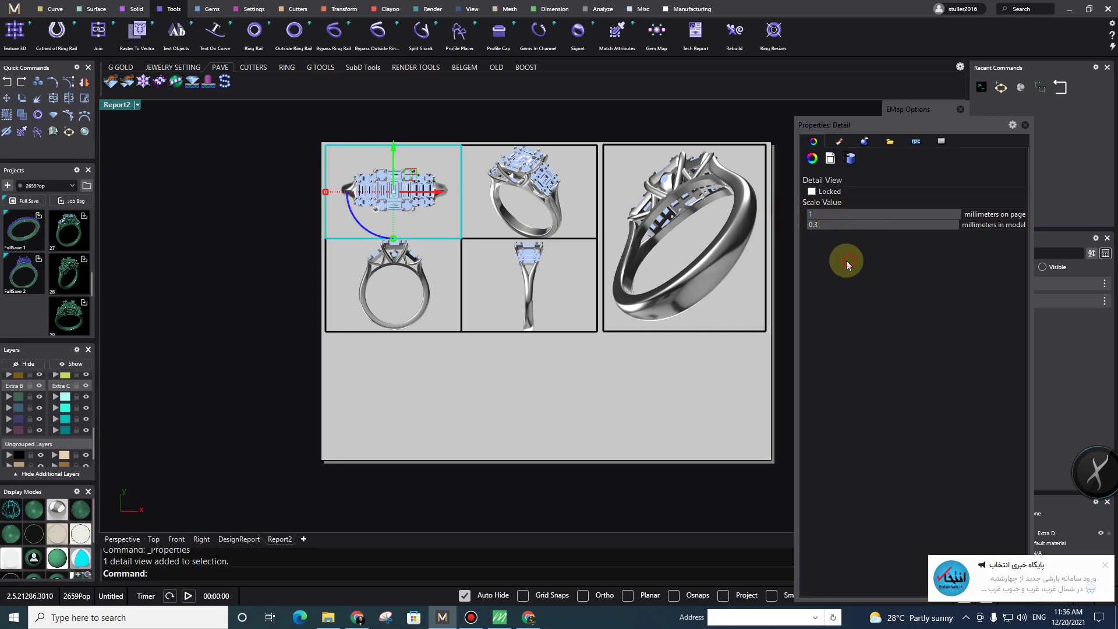
- Set the Front detail's scale to 1 mm on page for 0.3 mm in model
click(568, 201)
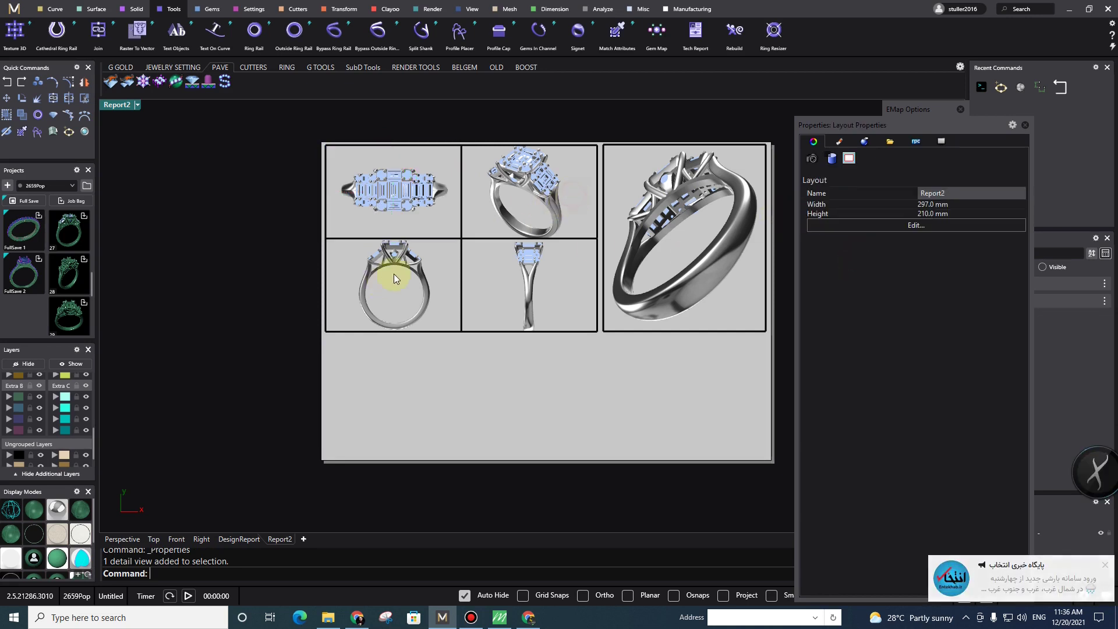
click(326, 252)
click(840, 229)
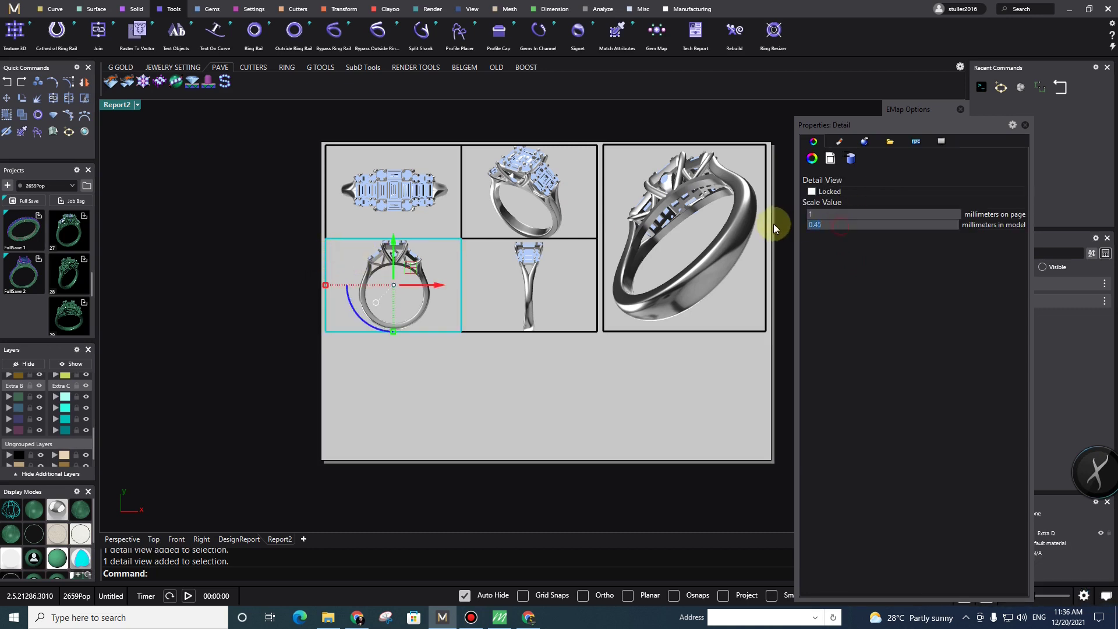
text(0.3)
key(Return)
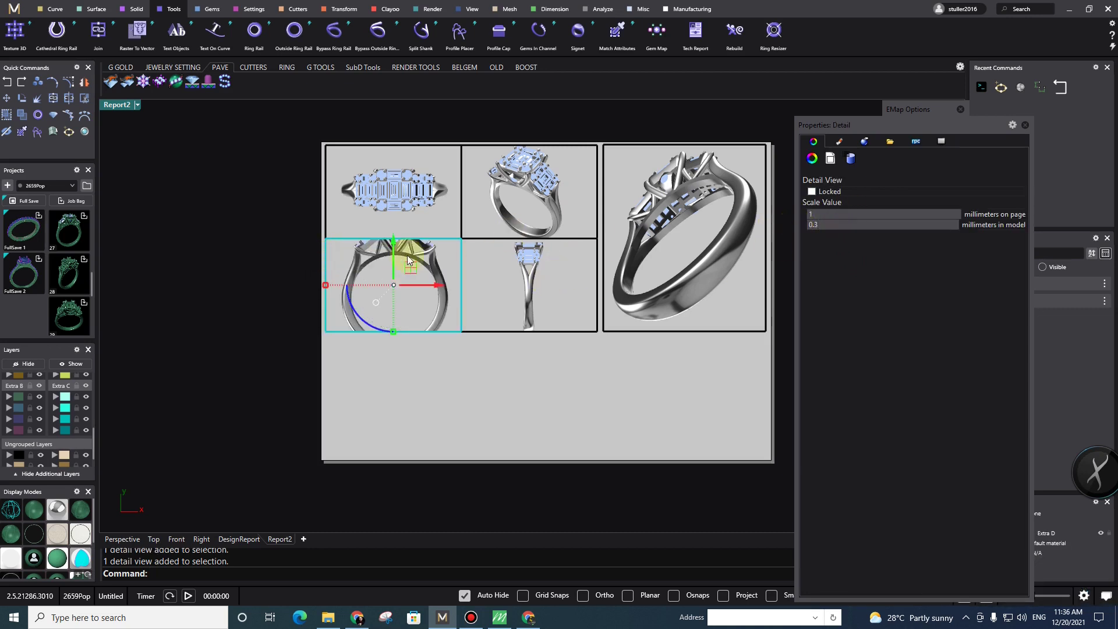
- Set the Front detail's scale to 1 mm on page for 0.5 mm in model and deselect it
drag(823, 225, 792, 224)
text(0.5)
key(Return)
click(437, 361)
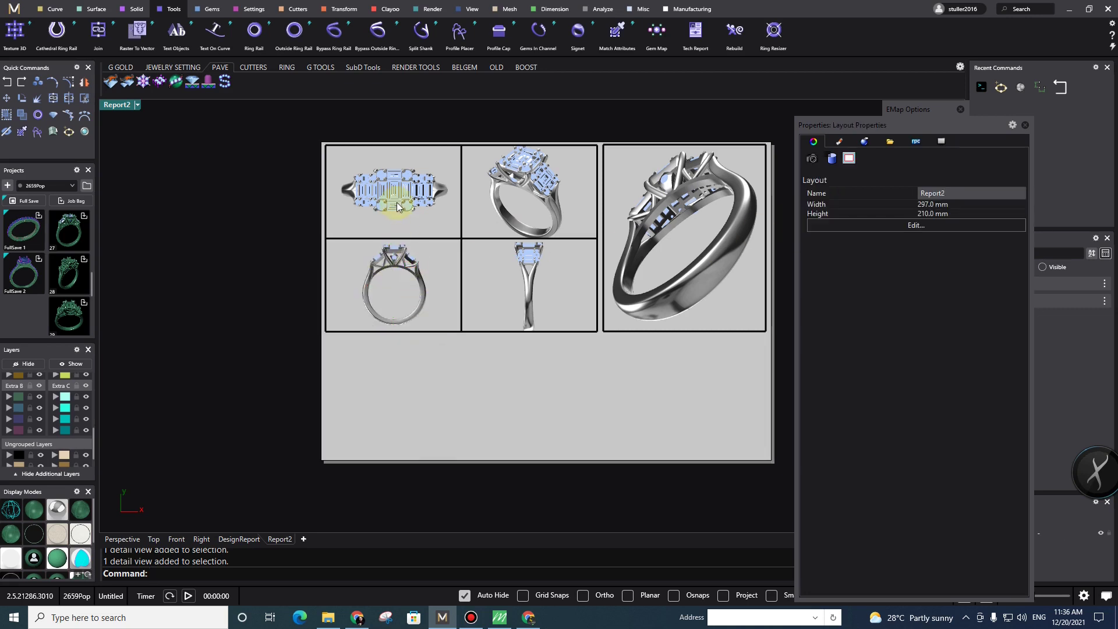
- Set the Top detail's scale to 1 mm on page for 0.5 mm in model
click(392, 152)
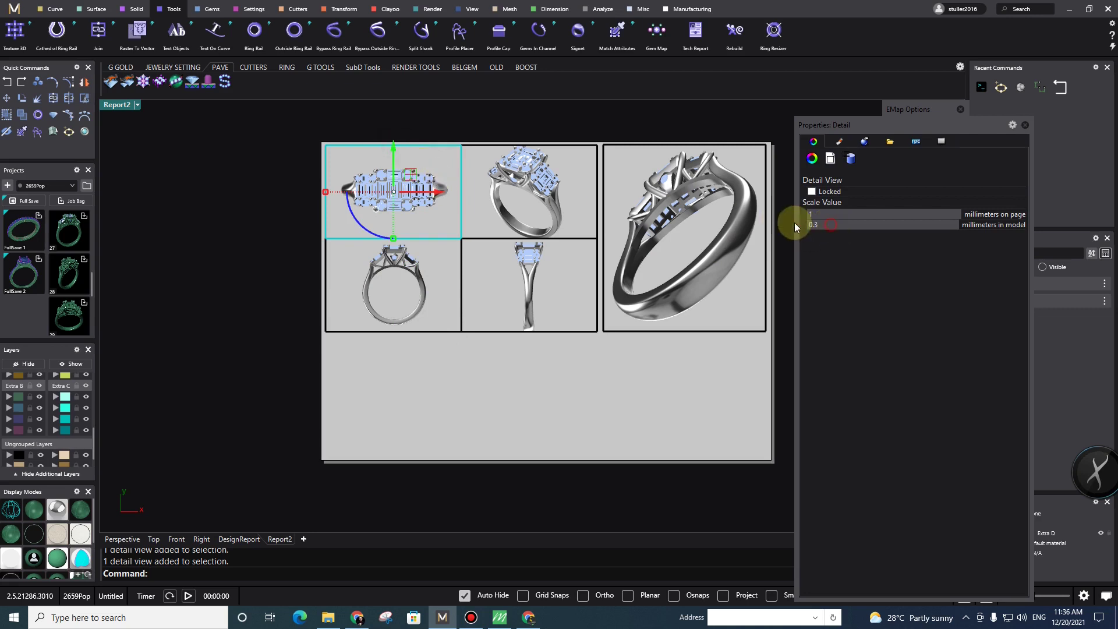
text(0.5)
click(691, 410)
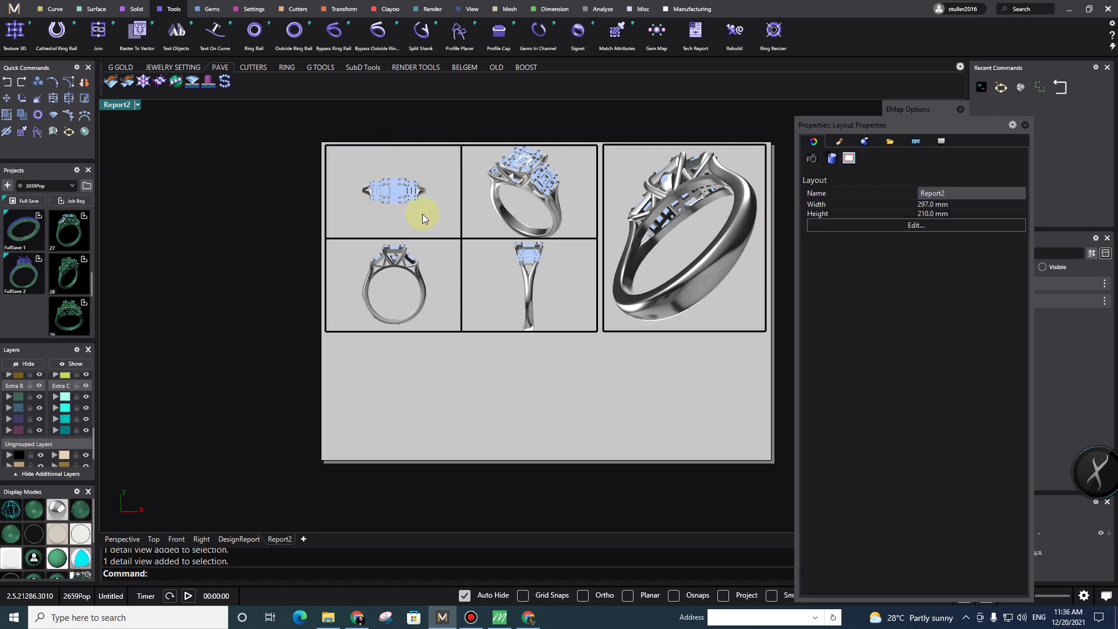
- Return the Top detail's scale to 1 mm on page for 0.3 mm in model
click(389, 146)
double_click(822, 225)
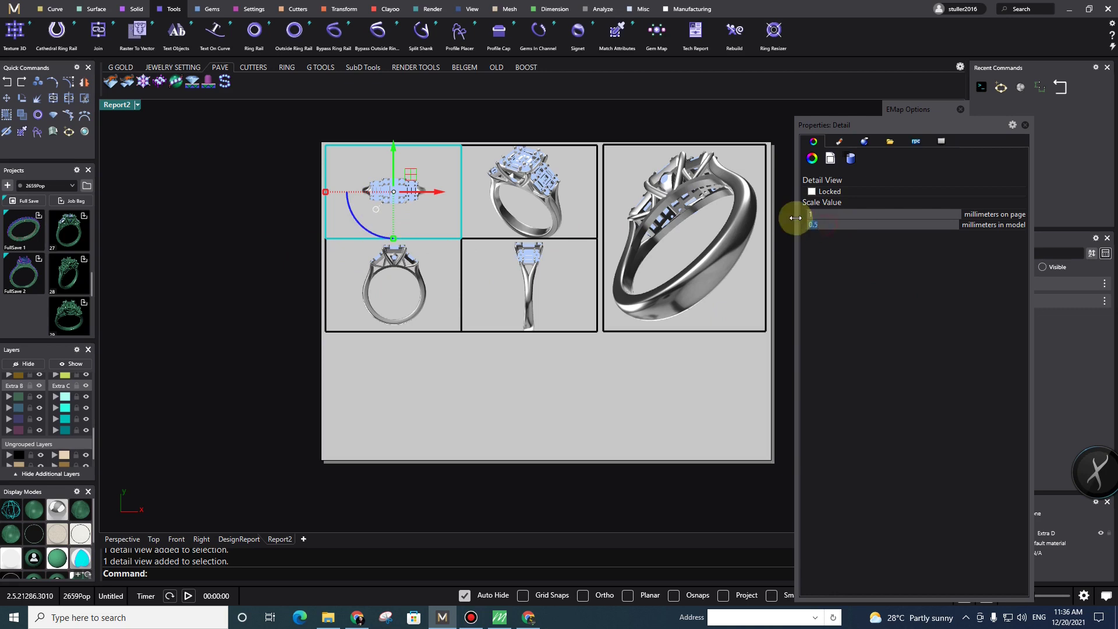
click(483, 375)
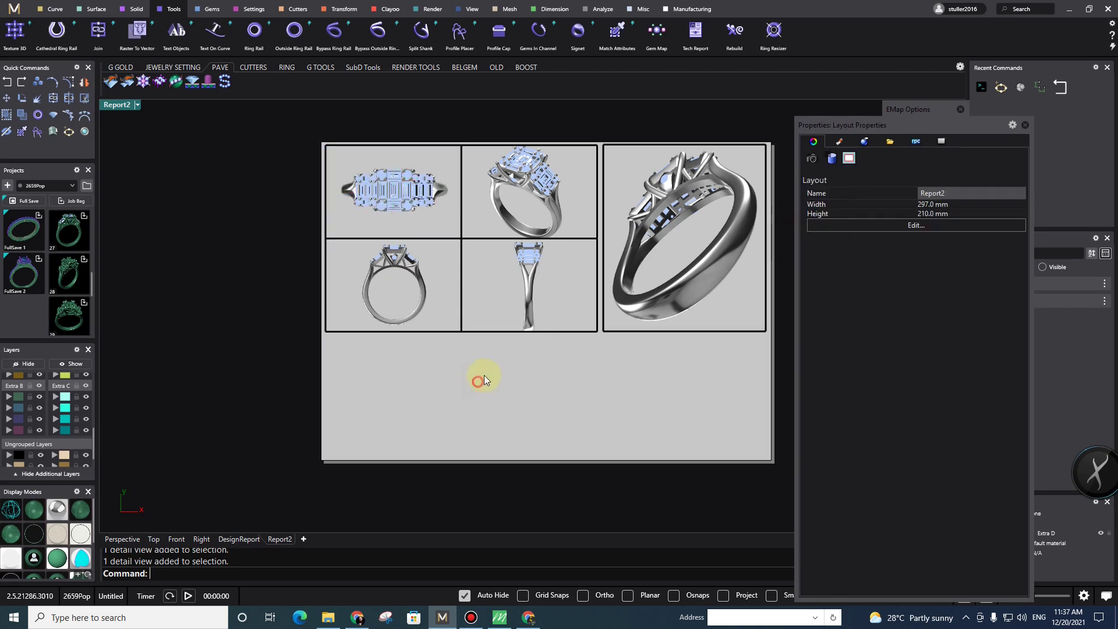
- Set the Right detail's scale to 1 mm on page for 0.5 mm in model
click(463, 262)
click(687, 290)
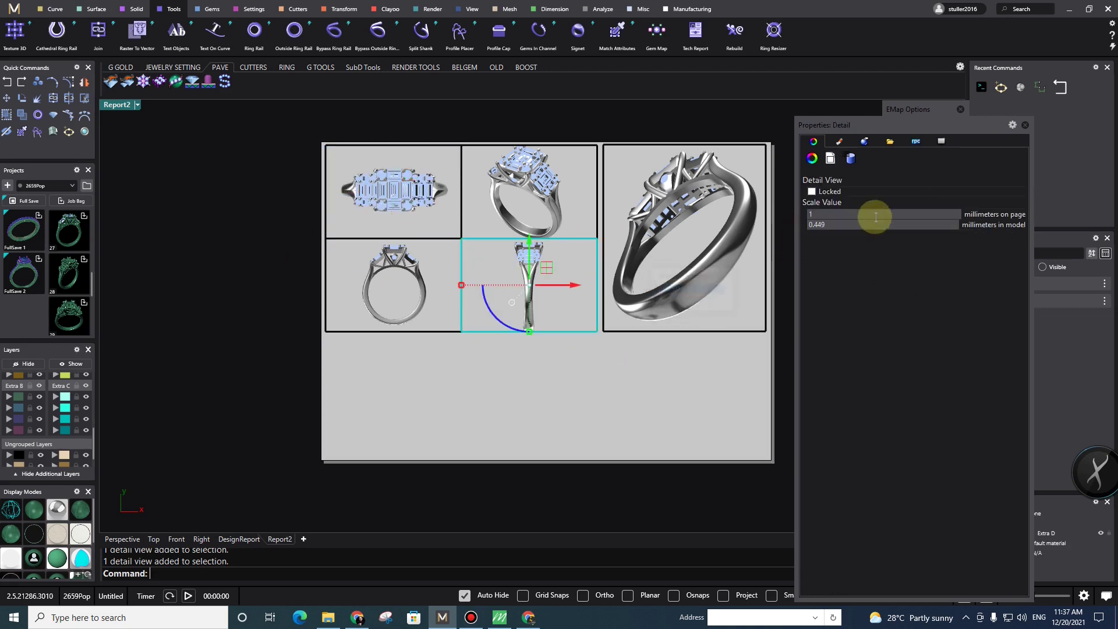
click(851, 224)
text(0.5)
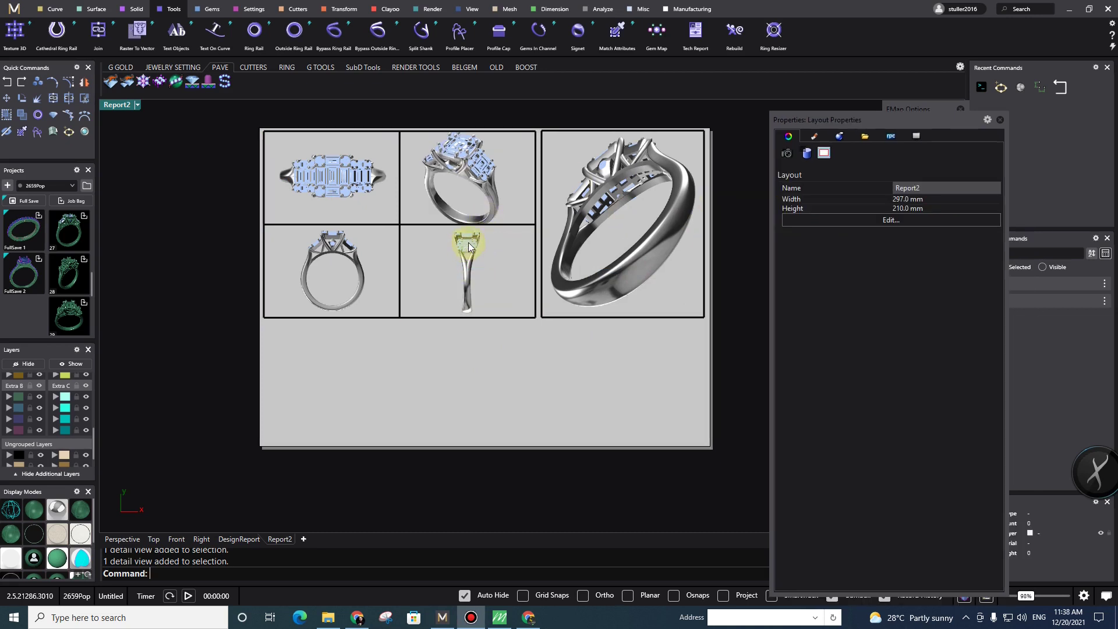
scroll(340, 209, up, 2)
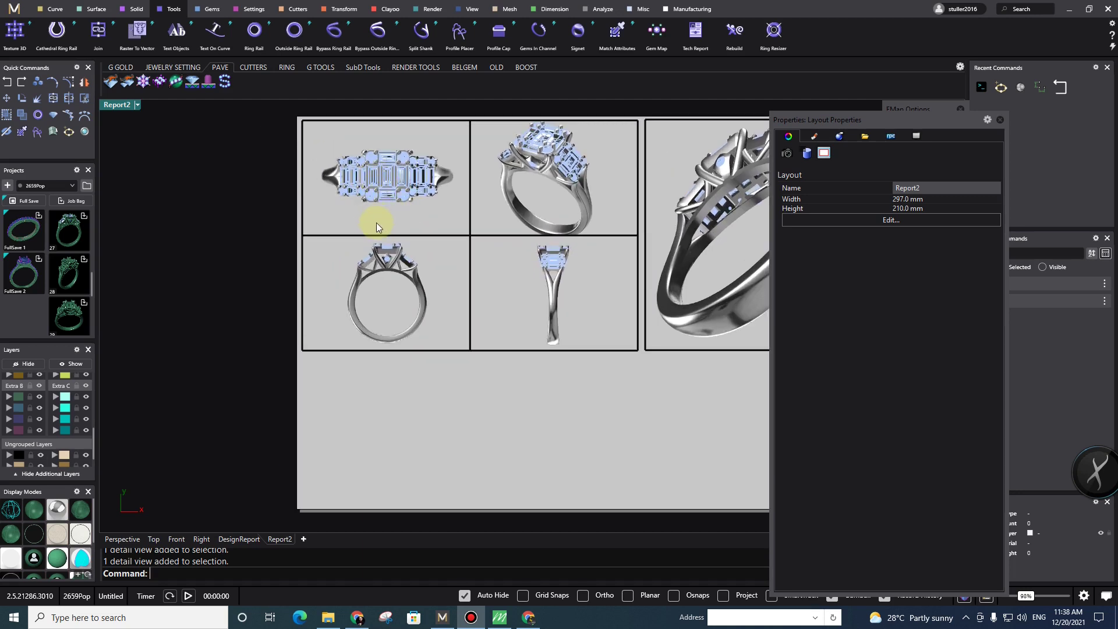
- Select all five details, stretch them vertically together, and shift them back inside the page's upper margin
right_drag(413, 230, 407, 273)
scroll(416, 241, down, 1)
drag(230, 140, 745, 372)
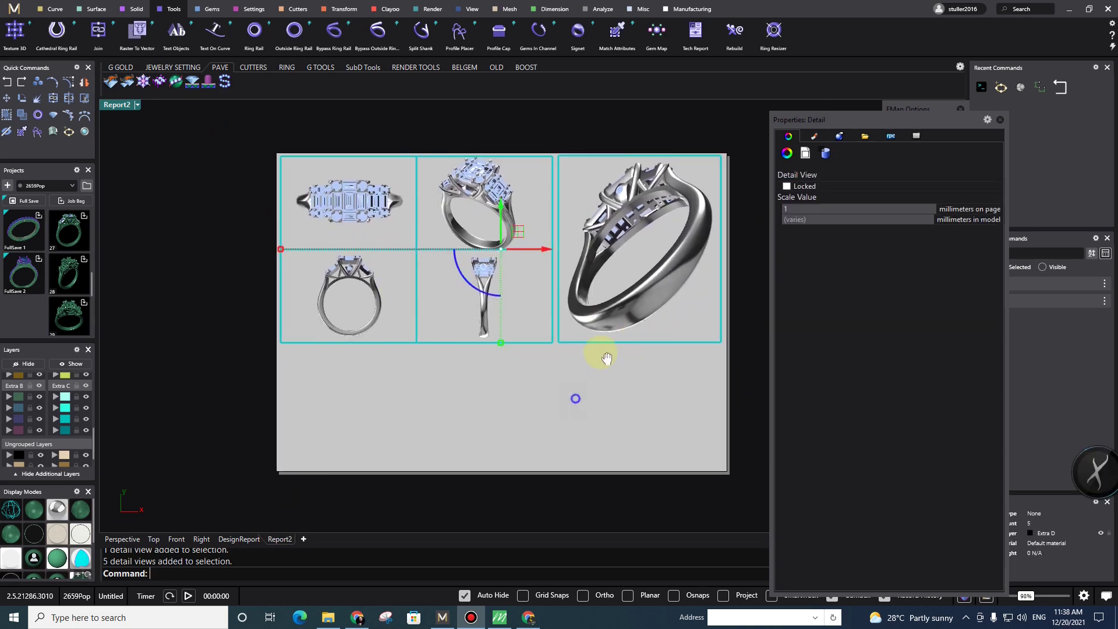
right_drag(600, 353, 626, 301)
drag(528, 294, 539, 318)
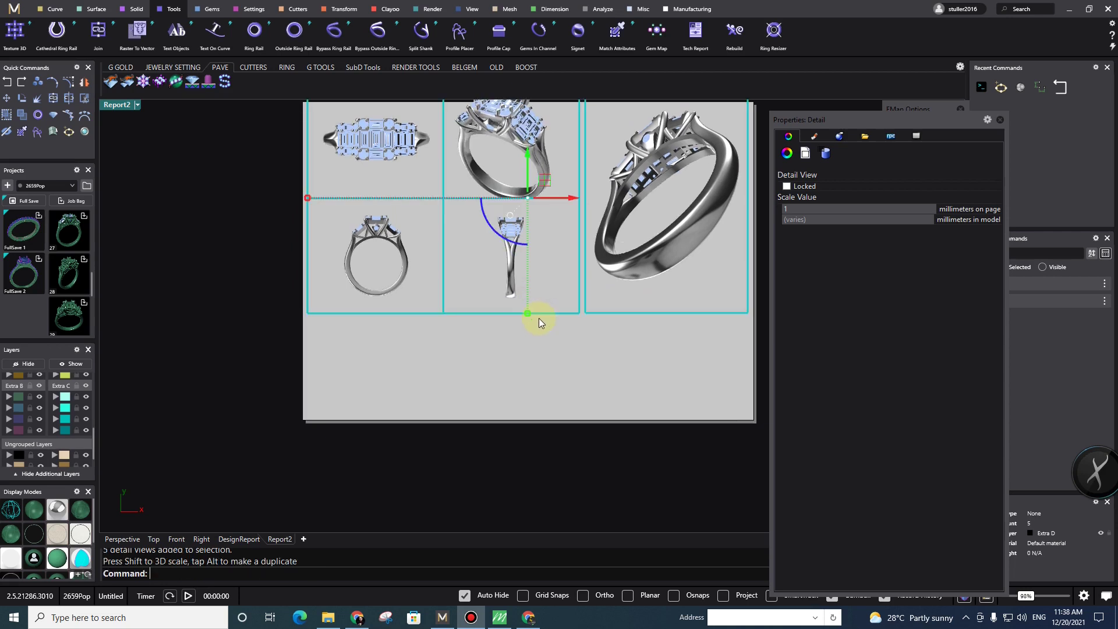
drag(525, 164, 529, 167)
right_drag(525, 201, 509, 226)
drag(510, 191, 512, 198)
click(215, 199)
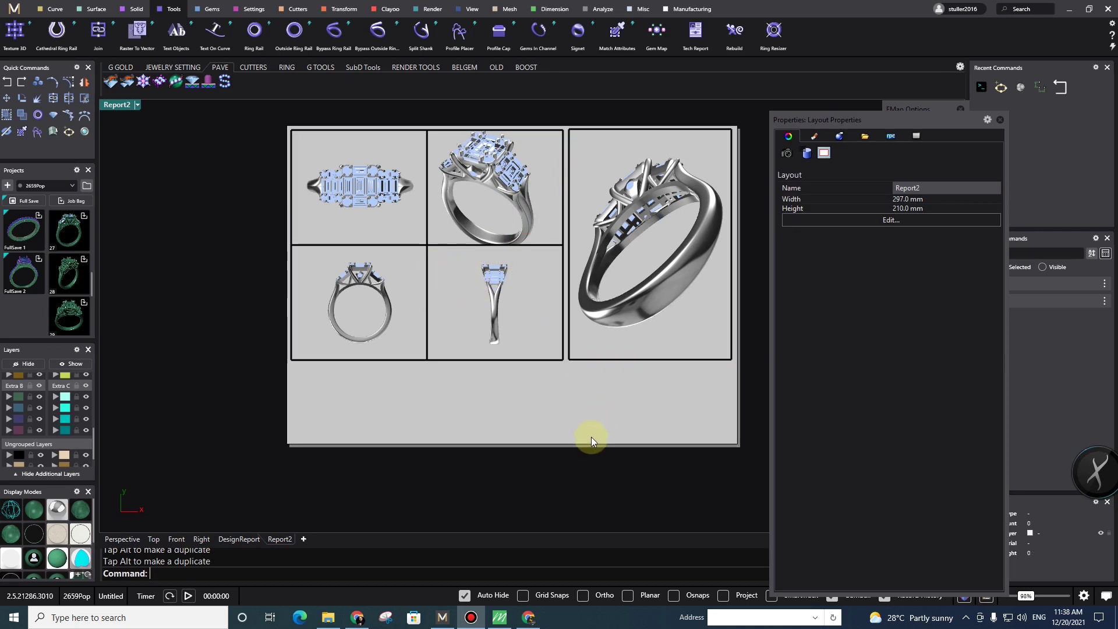
right_drag(554, 353, 519, 341)
scroll(320, 195, up, 5)
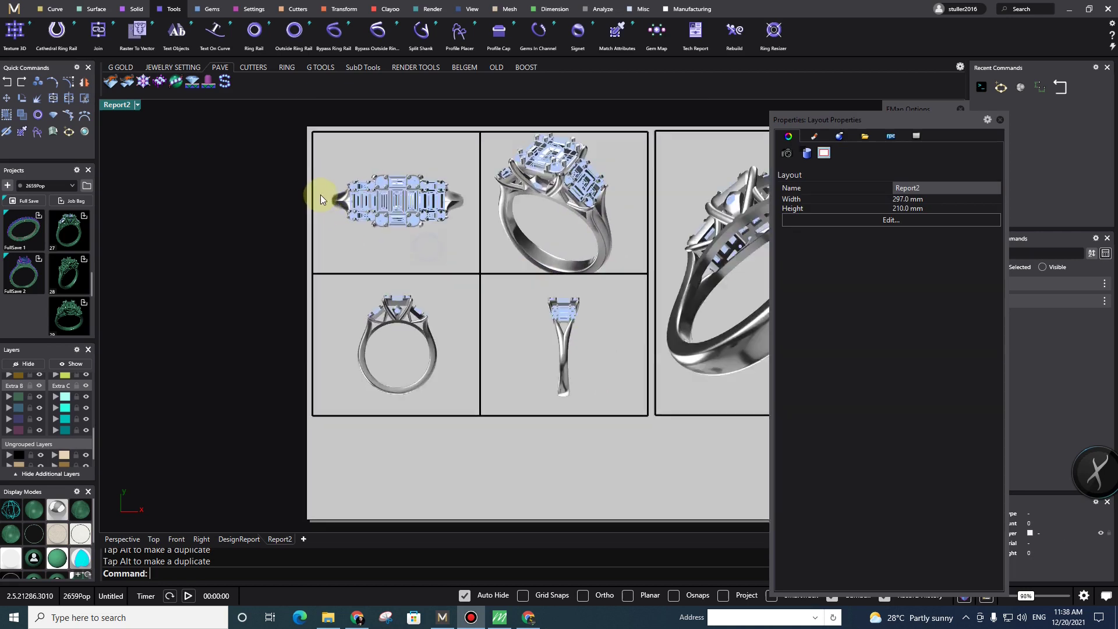
right_drag(348, 243, 377, 260)
text(Dim)
key(Return)
scroll(364, 207, up, 1)
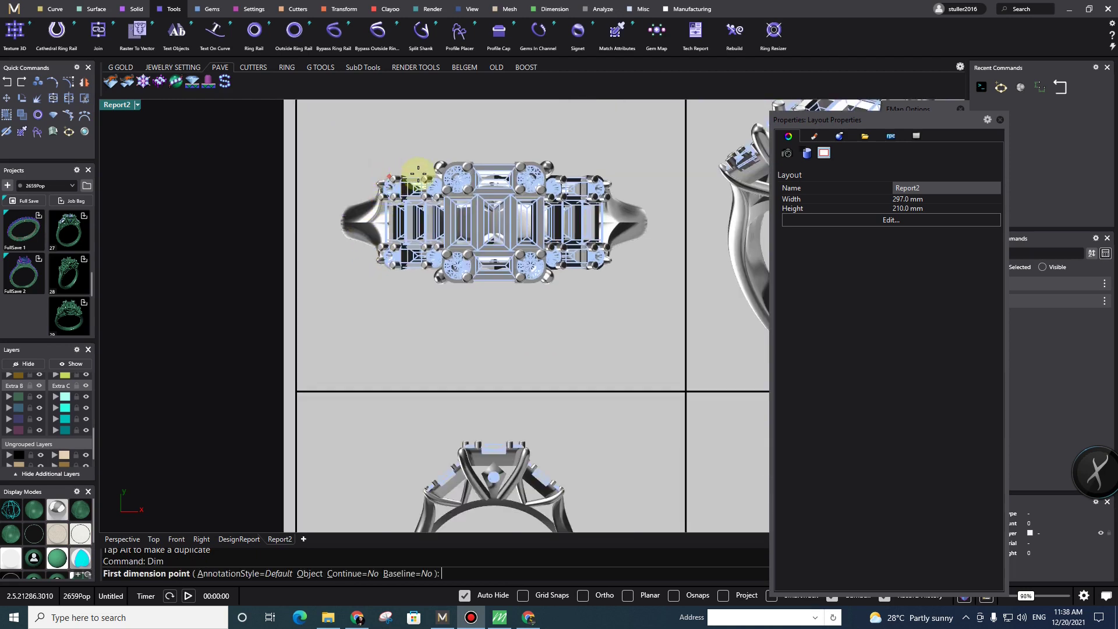
click(496, 163)
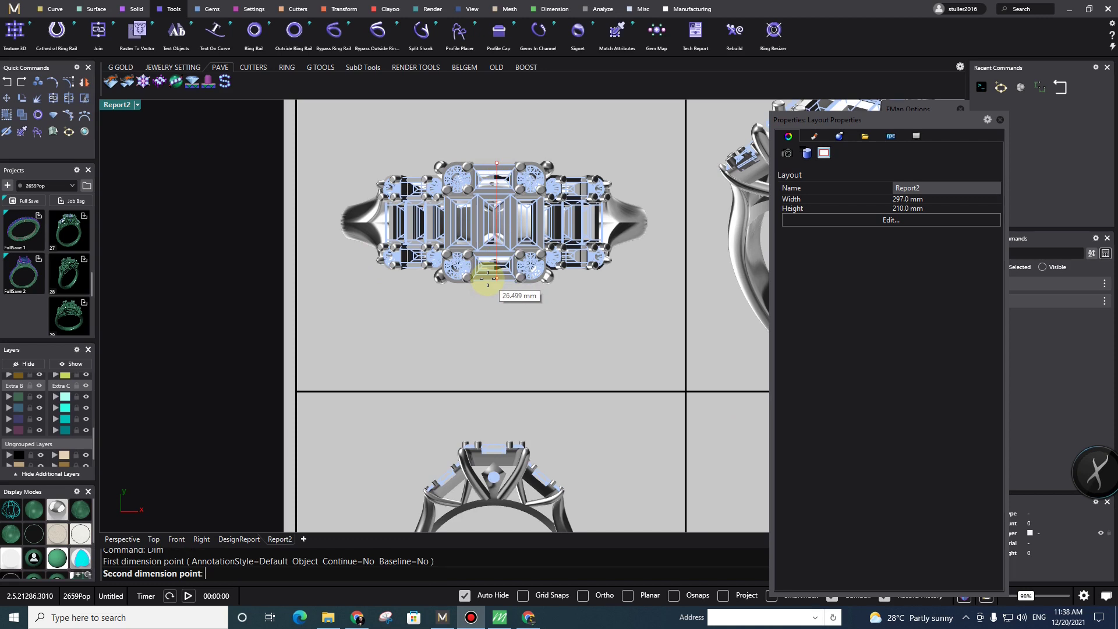
key(Escape)
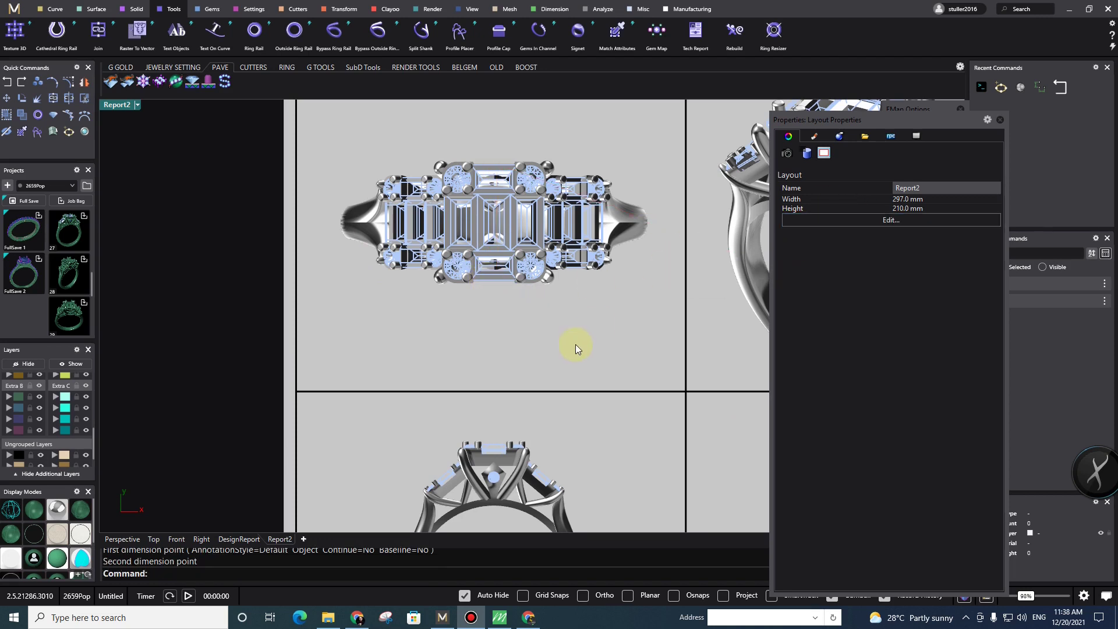
- Set the Top detail's display mode to Shaded and zoom its view to a 1 to 0.300 mm scale
scroll(528, 291, down, 4)
right_drag(590, 319, 456, 289)
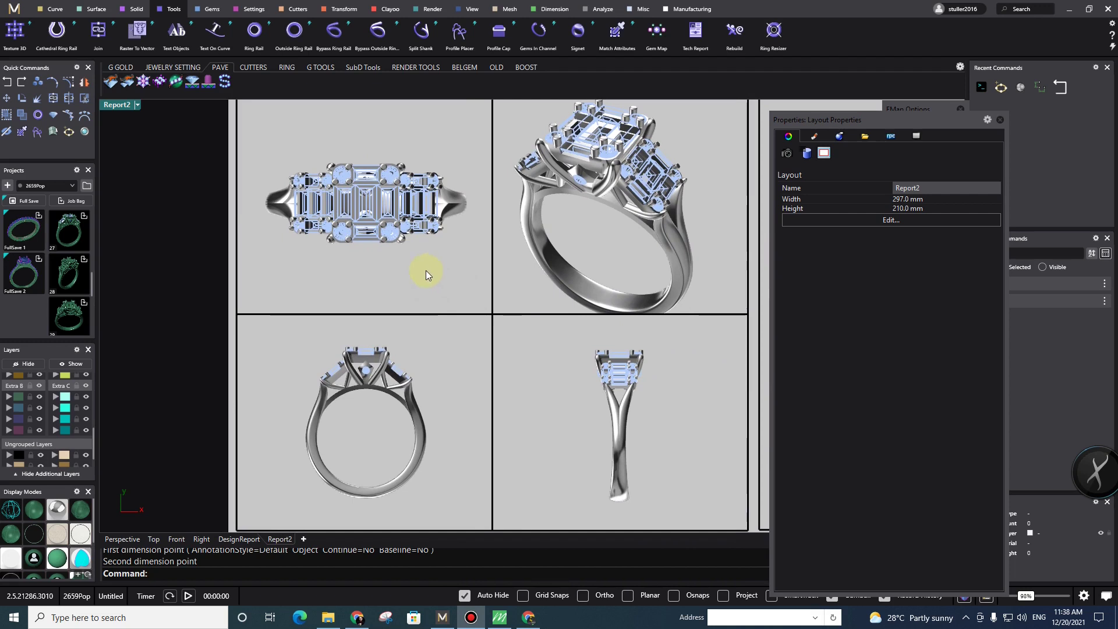
scroll(392, 260, up, 4)
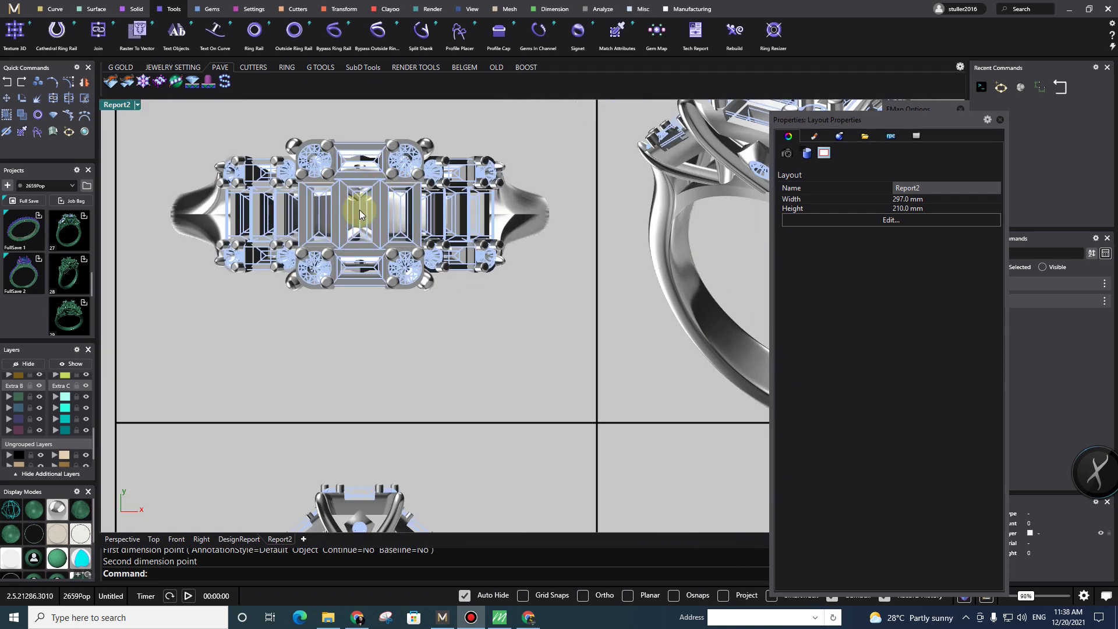
double_click(488, 386)
click(131, 104)
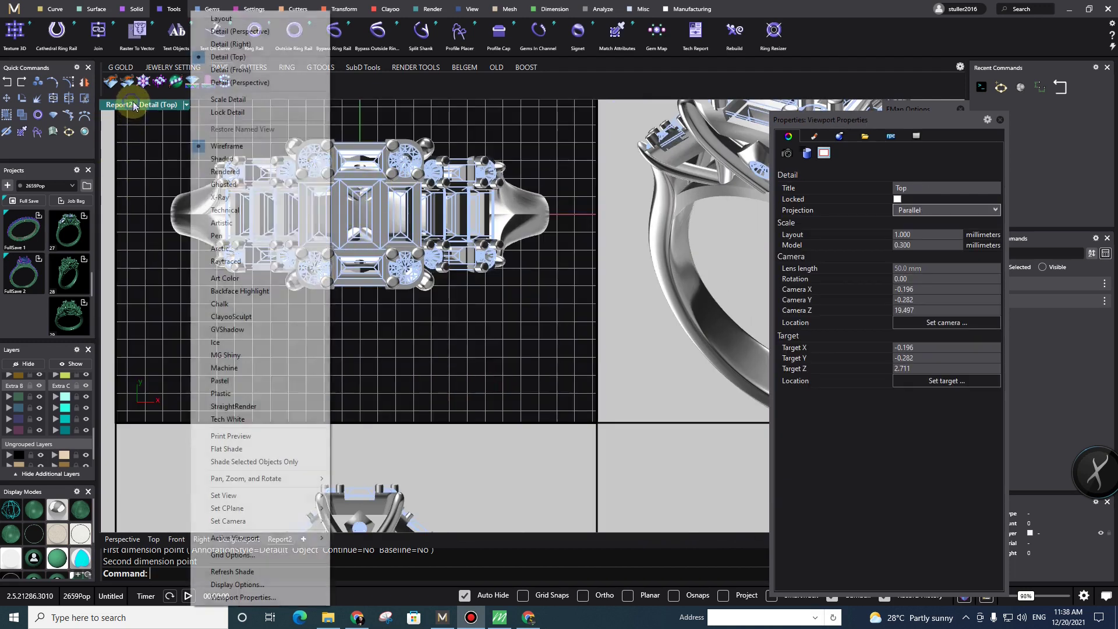
click(235, 158)
scroll(375, 226, down, 3)
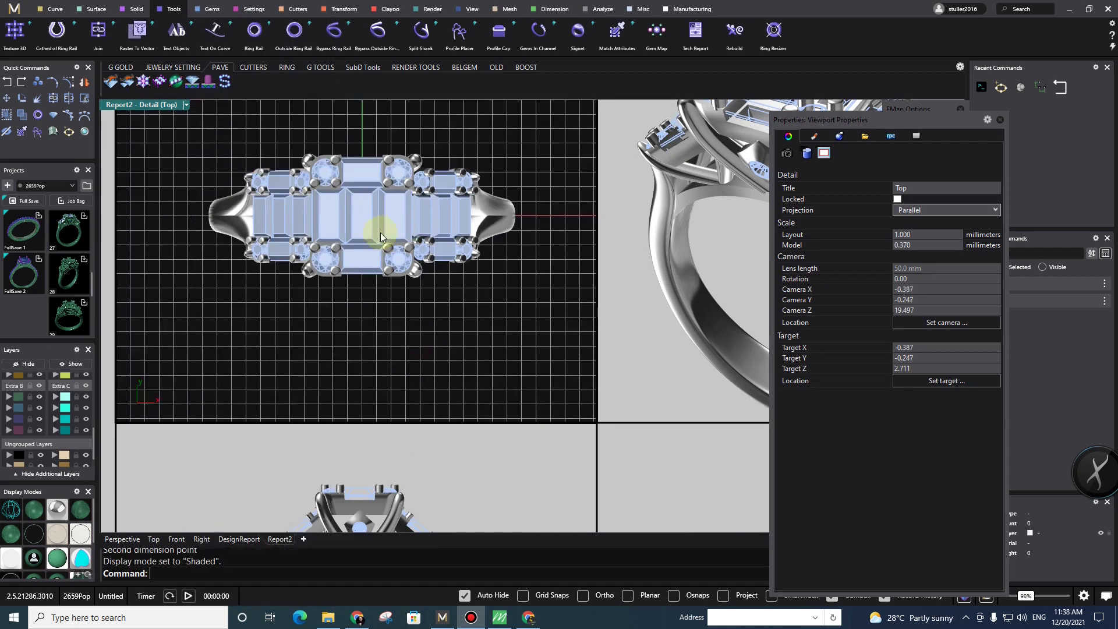
scroll(392, 241, up, 5)
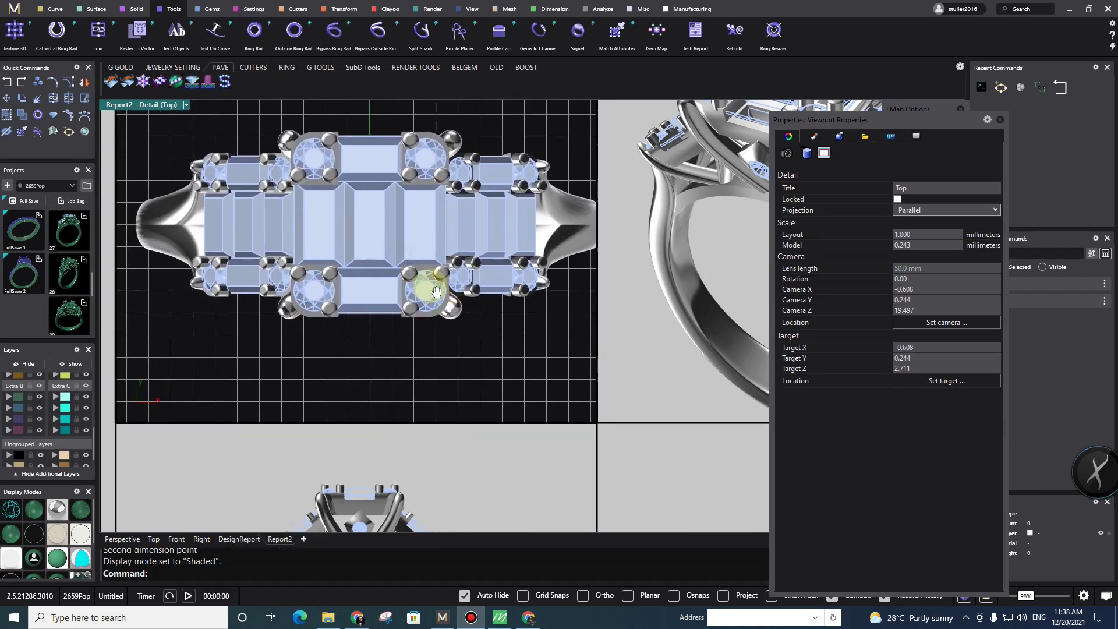
scroll(408, 264, down, 1)
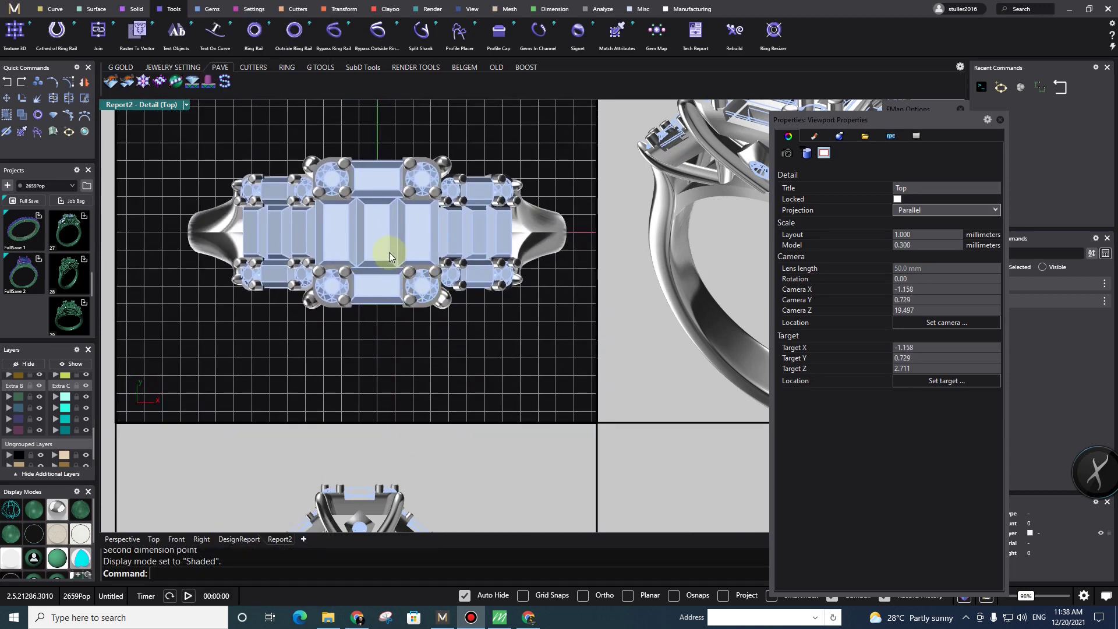
double_click(514, 361)
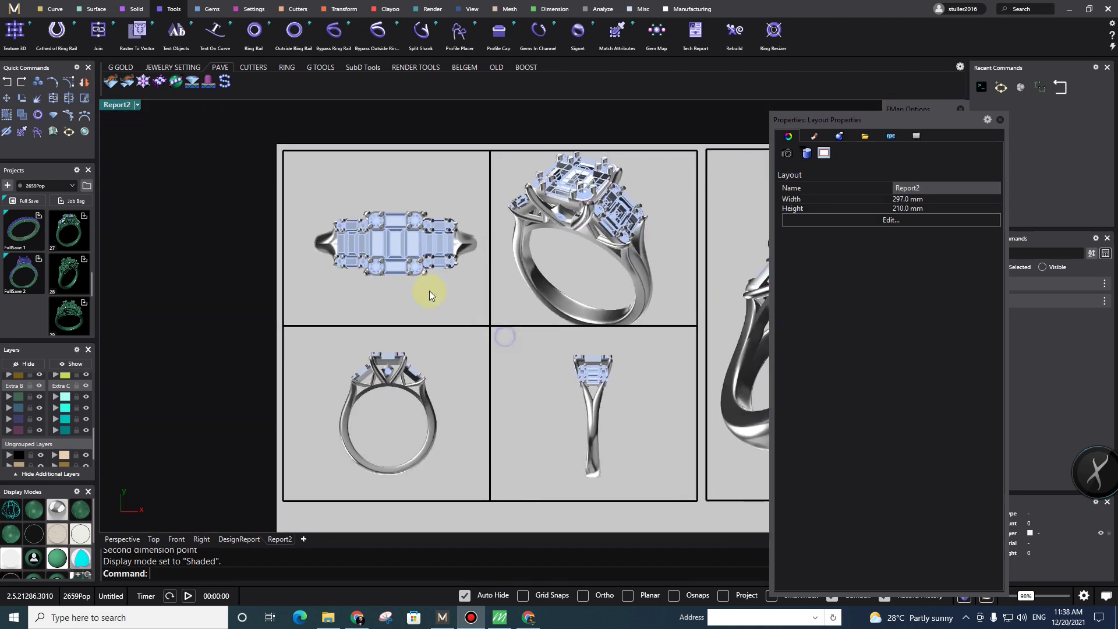
- Recentre the ring inside the Top detail and lock the detail
right_drag(417, 268, 440, 270)
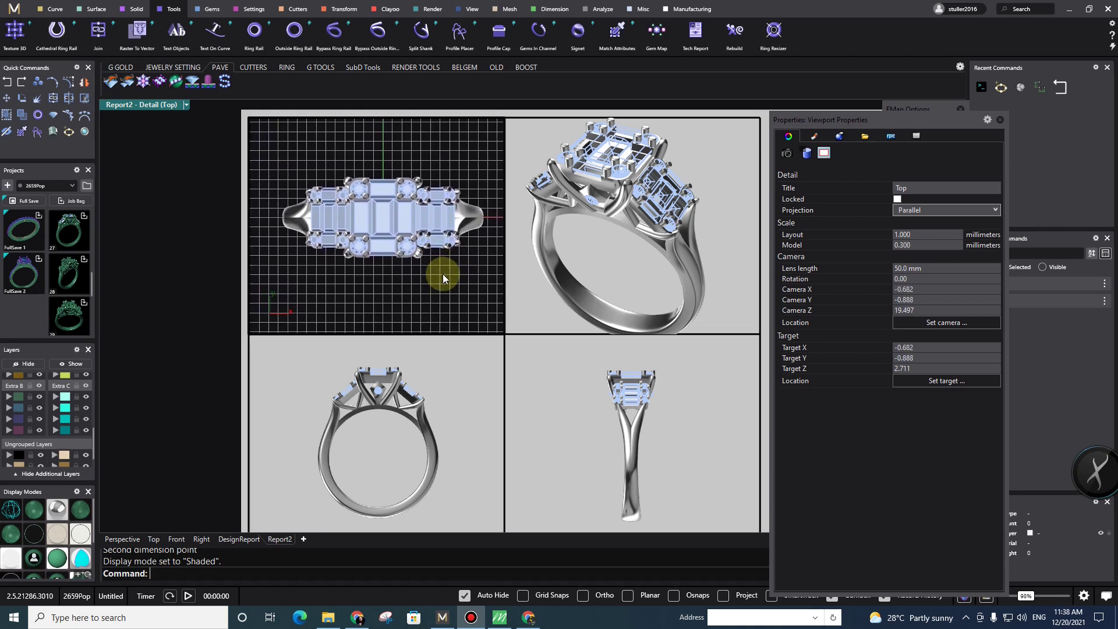
double_click(446, 279)
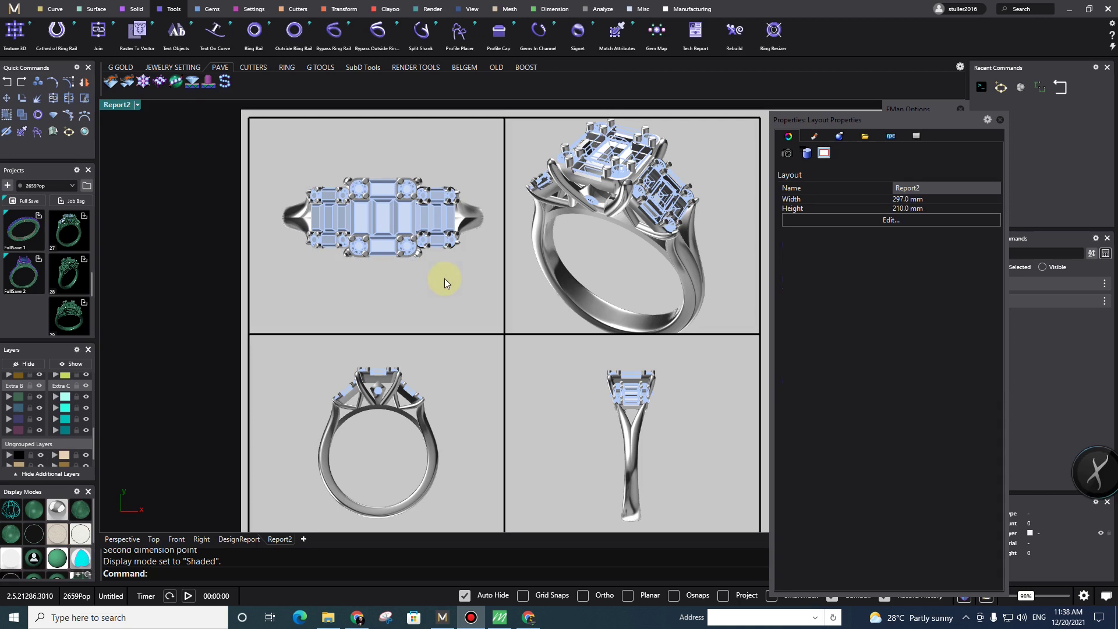
click(460, 134)
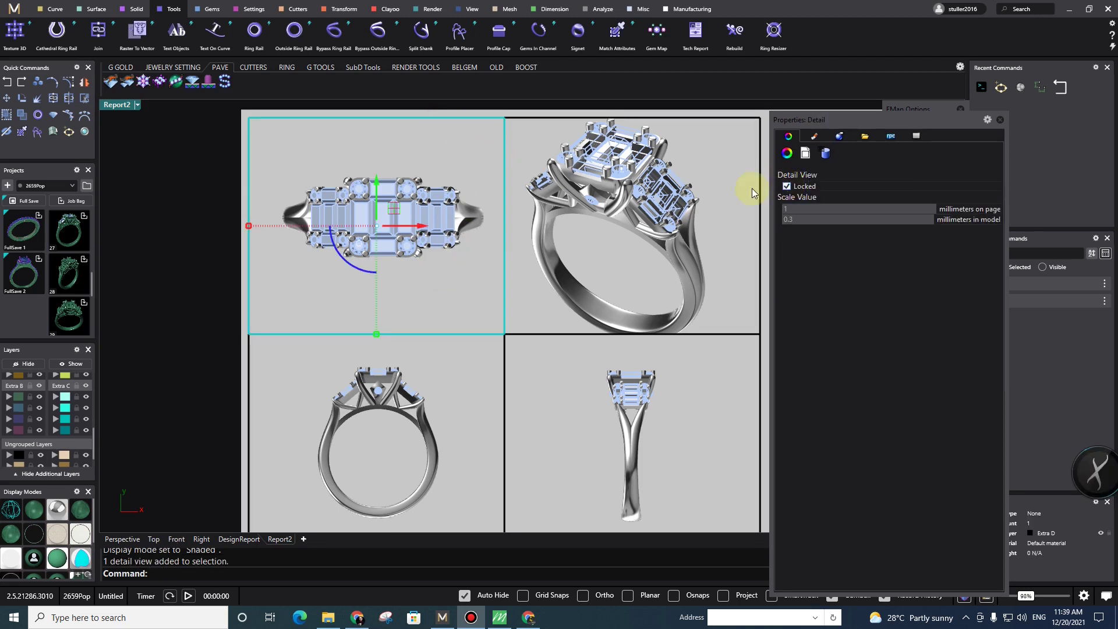
click(460, 285)
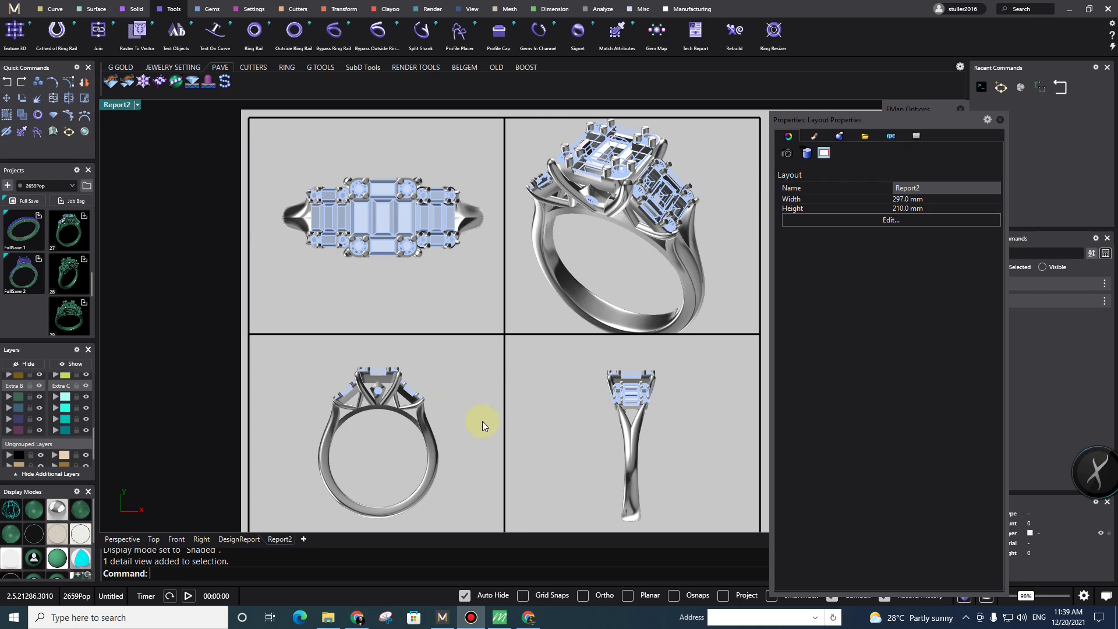
- Lock the Front detail
right_drag(483, 421, 471, 340)
double_click(446, 341)
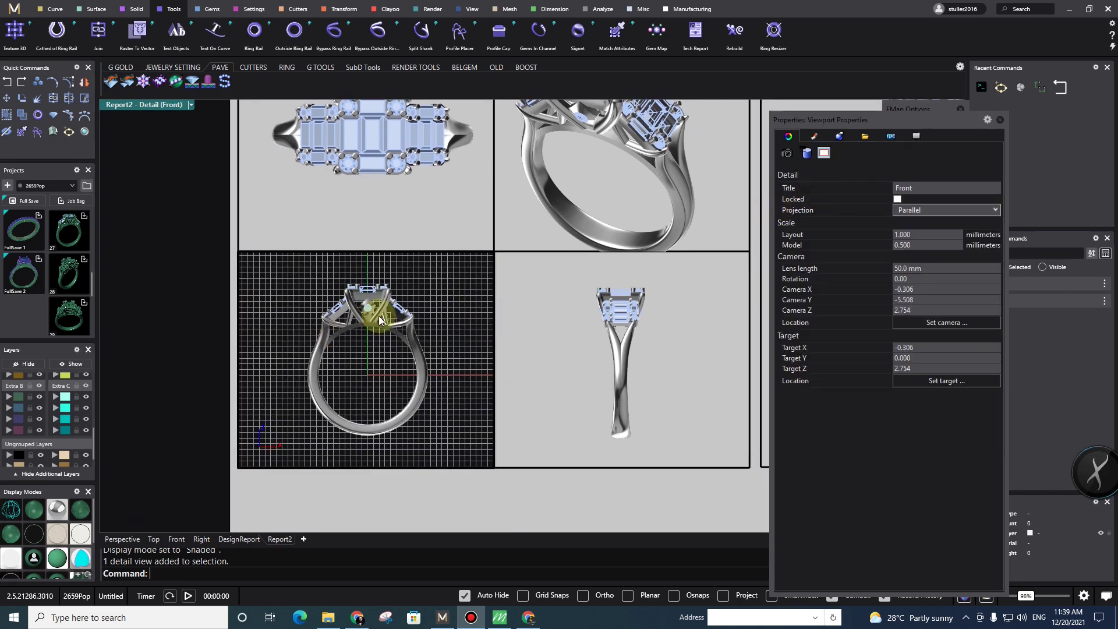
double_click(430, 299)
click(424, 252)
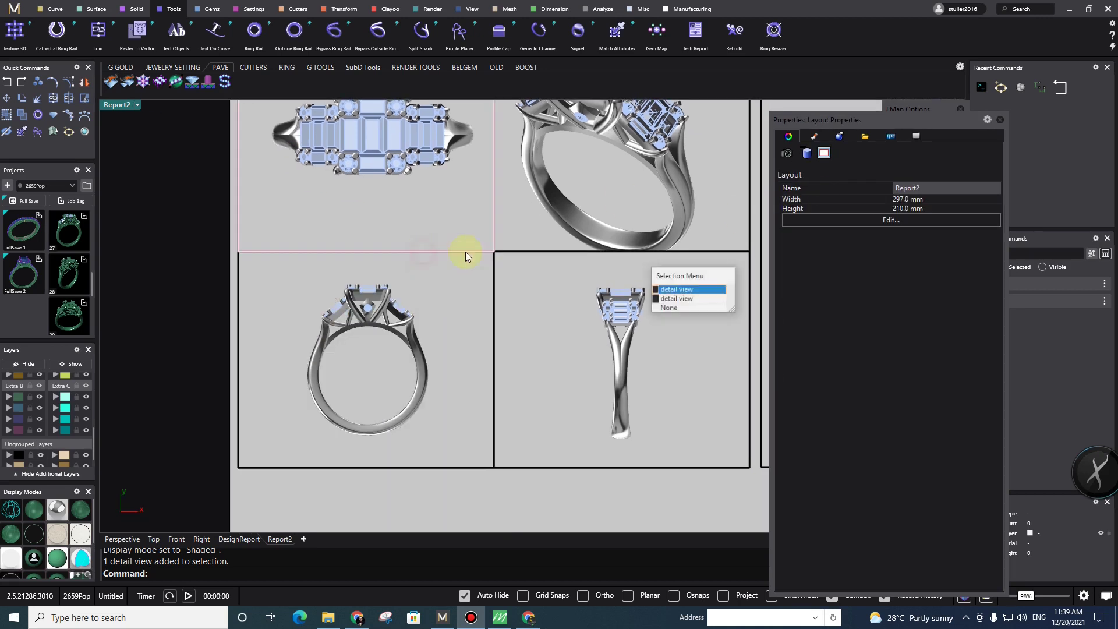
click(675, 300)
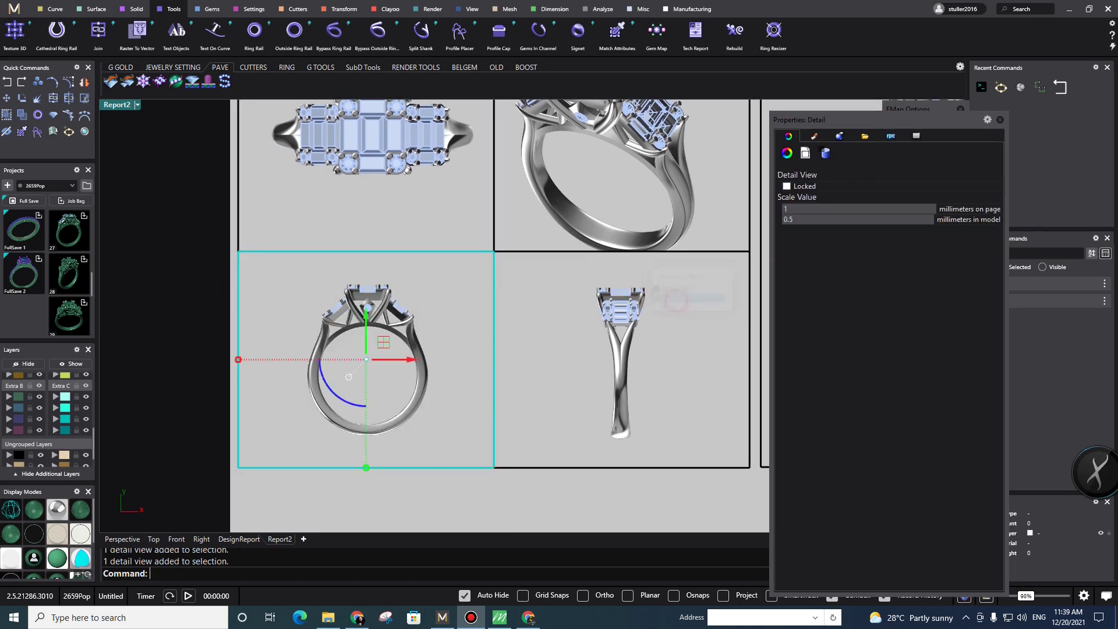
click(627, 348)
- Lock the Right detail and the small Perspective detail above it
click(560, 254)
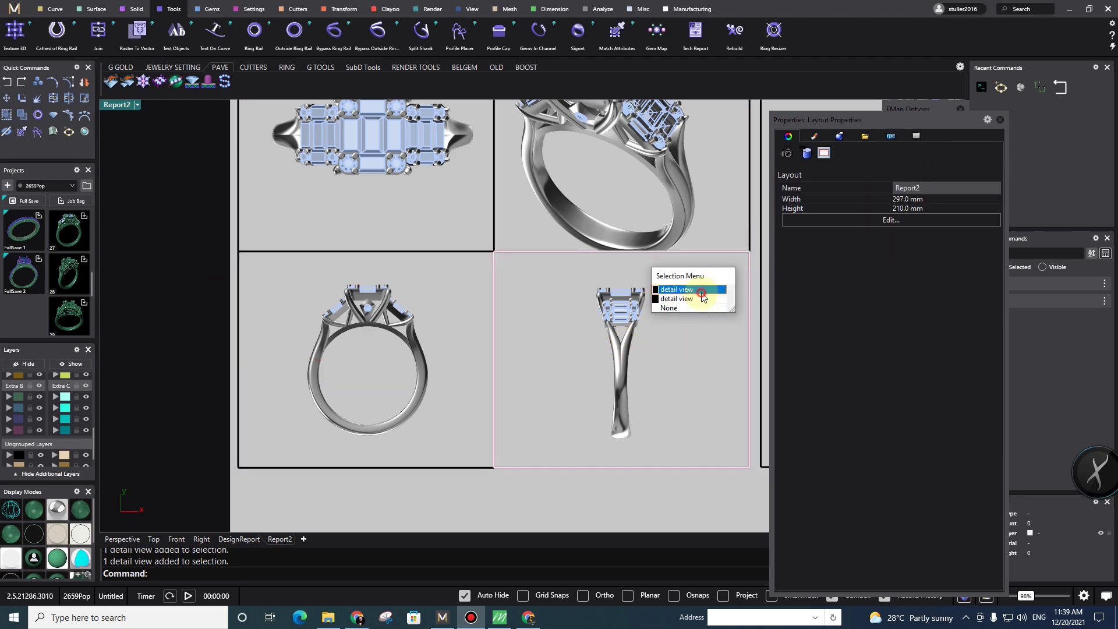
click(702, 294)
click(511, 167)
click(494, 155)
click(664, 292)
click(786, 186)
click(715, 211)
- Activate the small Perspective detail and test its lock by zooming and panning over it
scroll(672, 240, down, 4)
right_drag(673, 266, 647, 359)
right_drag(607, 305, 609, 275)
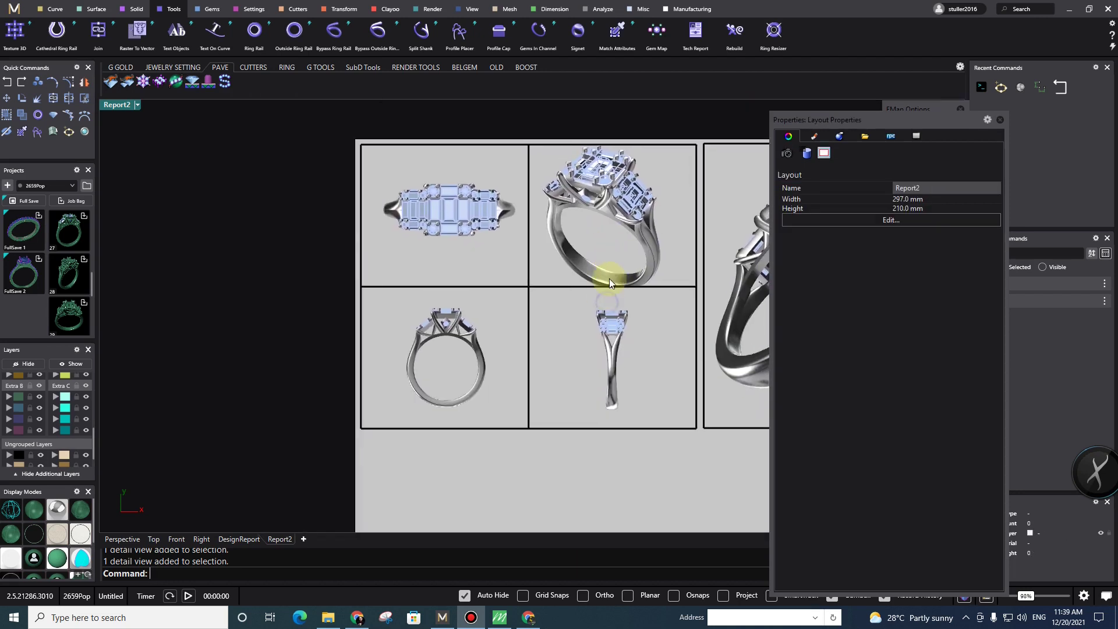
double_click(670, 192)
scroll(628, 226, down, 1)
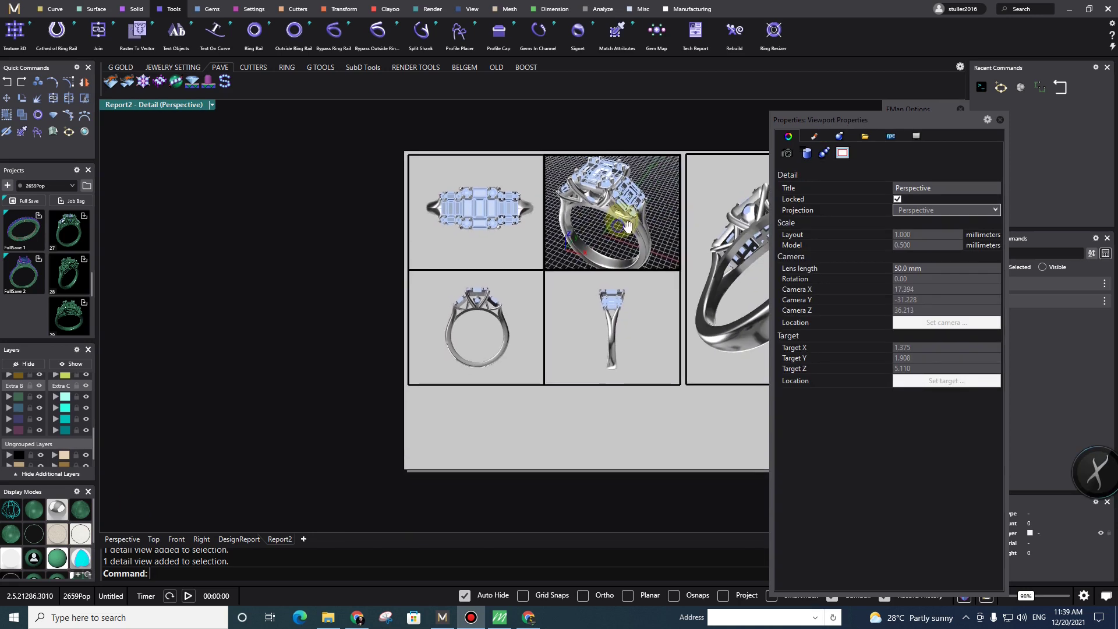
right_drag(628, 227, 547, 243)
double_click(578, 187)
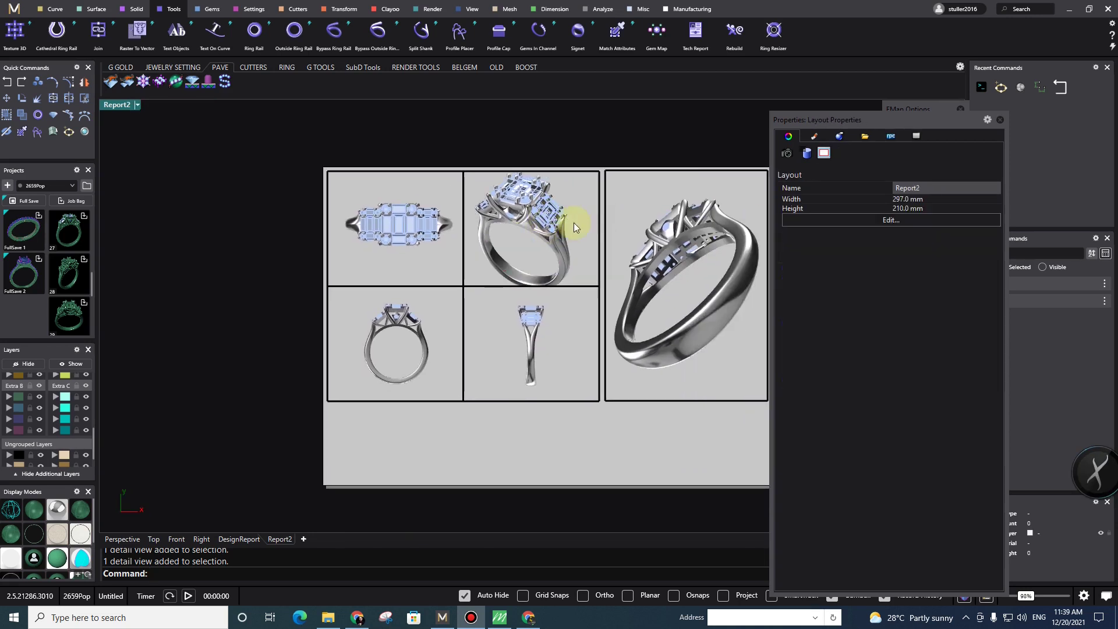
- Unlock the small Perspective detail and zoom its view out so the whole ring fits inside the frame
double_click(539, 232)
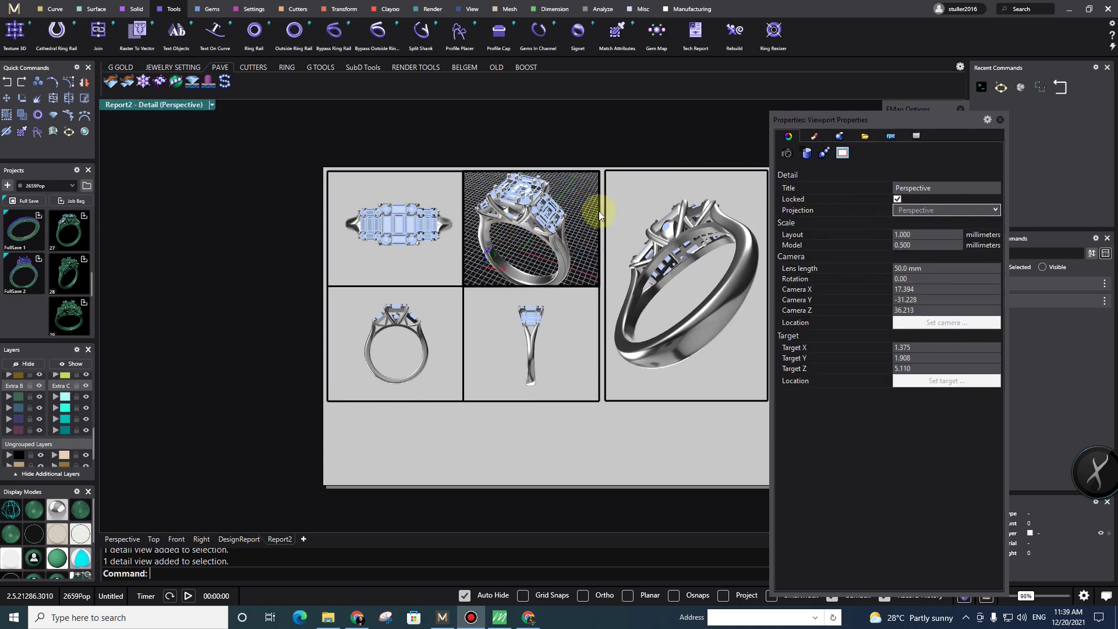
double_click(576, 172)
click(791, 186)
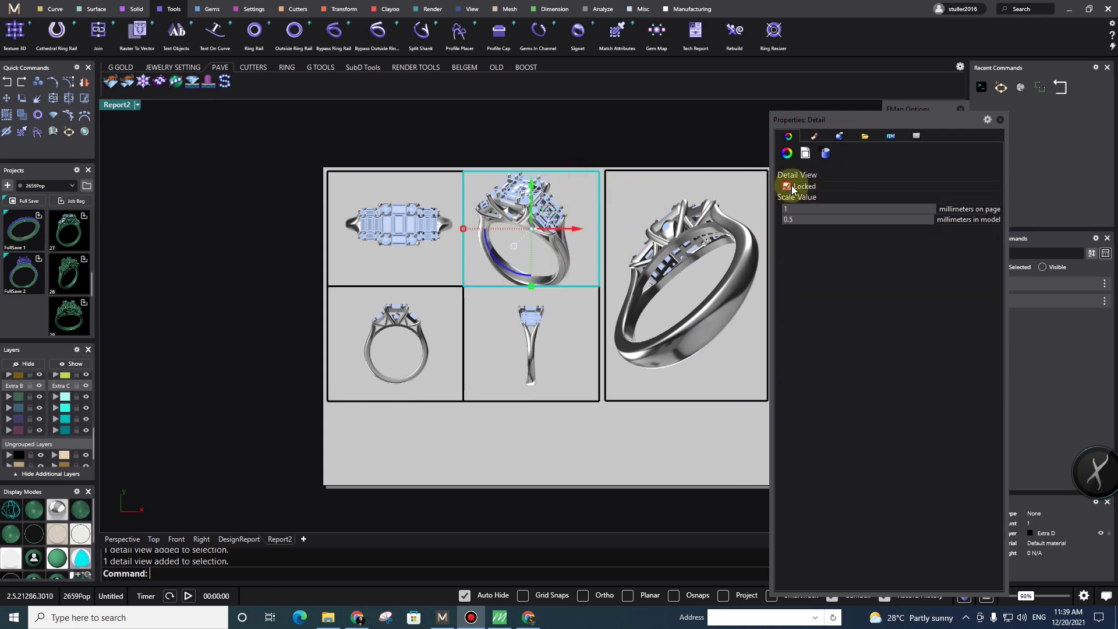
double_click(569, 198)
scroll(521, 233, down, 5)
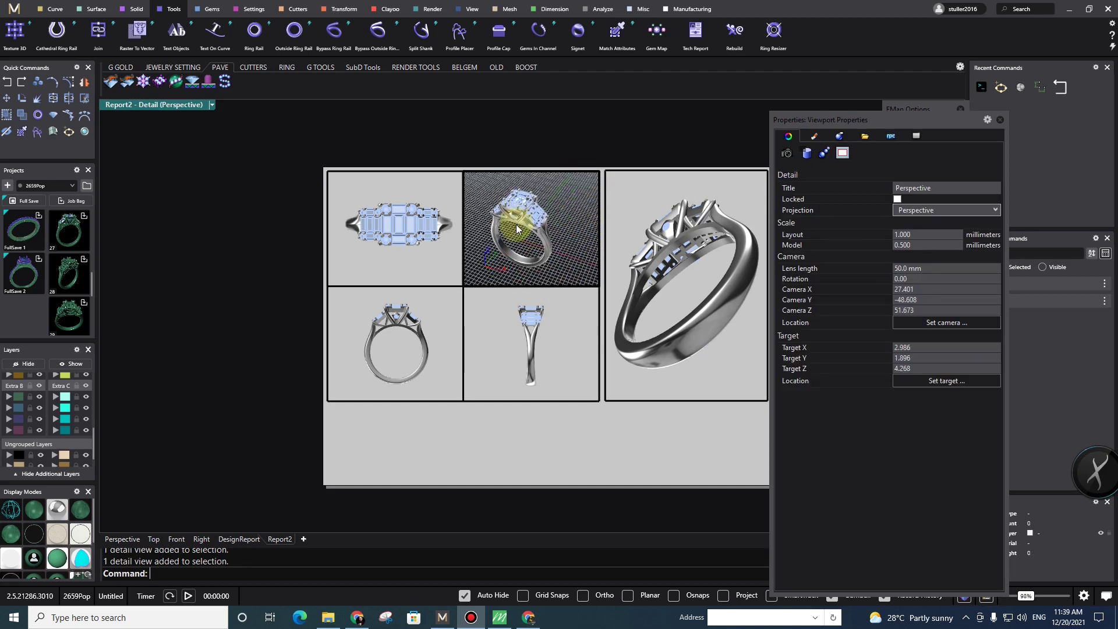
scroll(523, 251, up, 5)
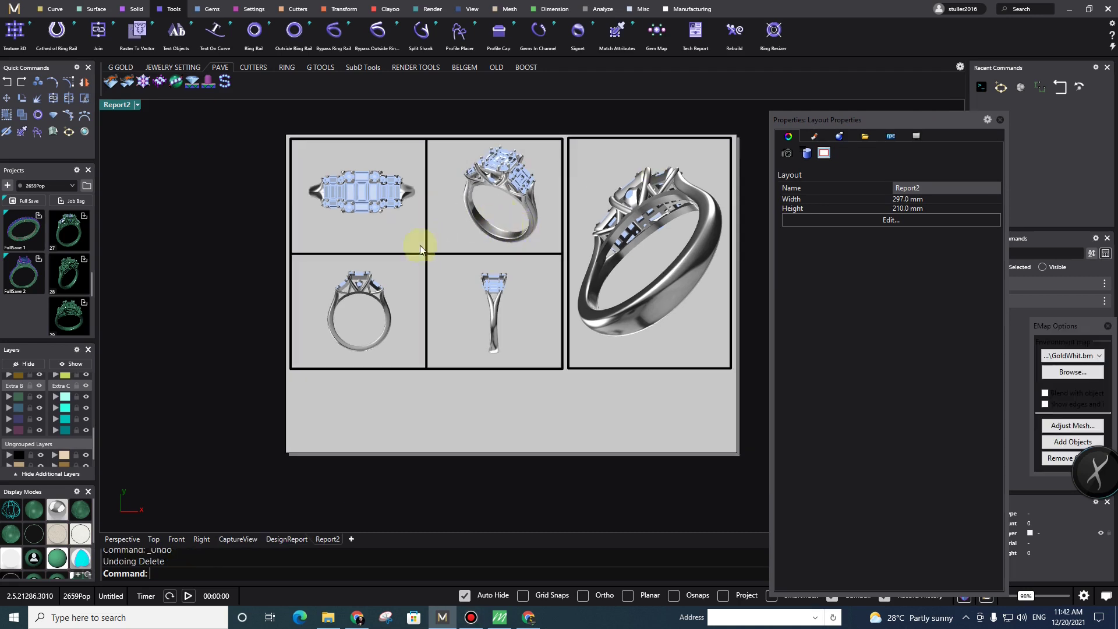
- Set the Front detail's display mode to Shaded
scroll(350, 196, up, 6)
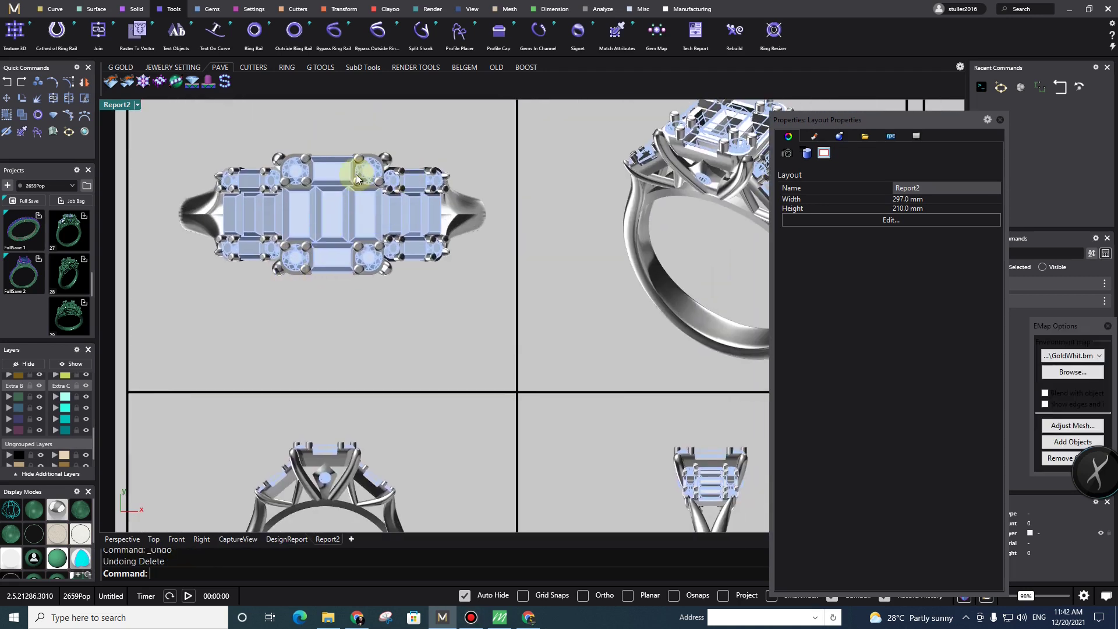
scroll(355, 171, down, 5)
scroll(378, 267, up, 5)
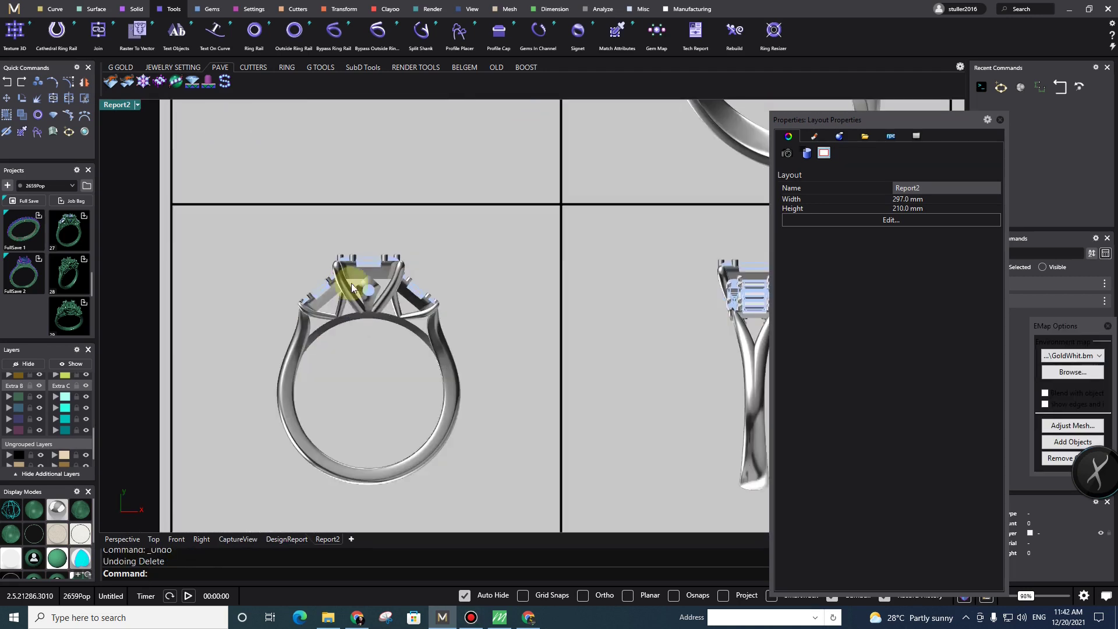
double_click(294, 268)
click(119, 105)
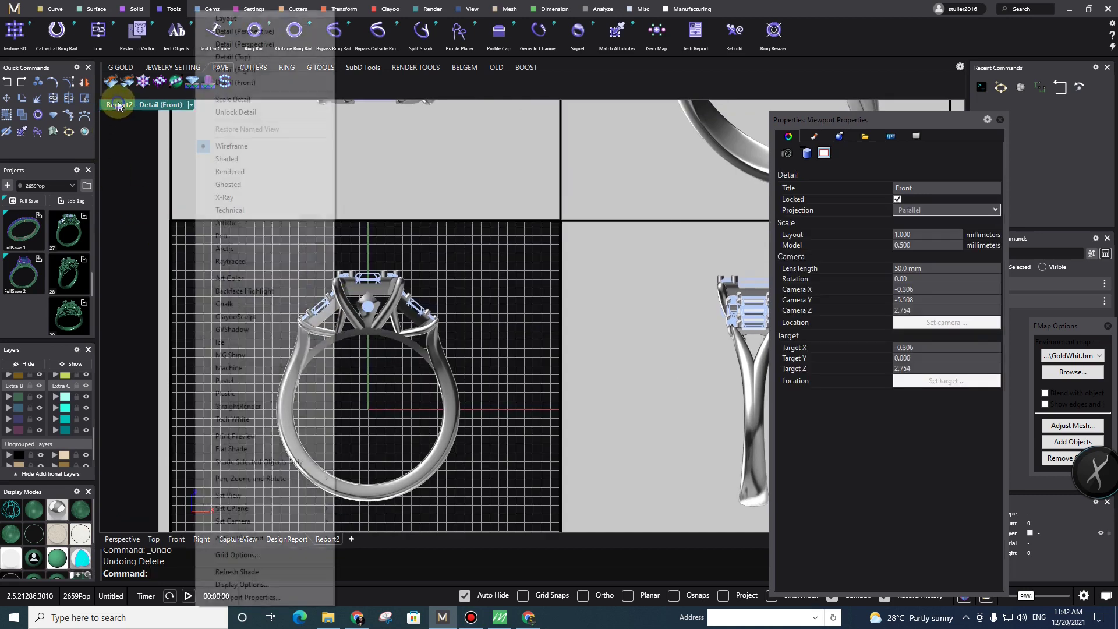
click(230, 158)
scroll(582, 349, down, 3)
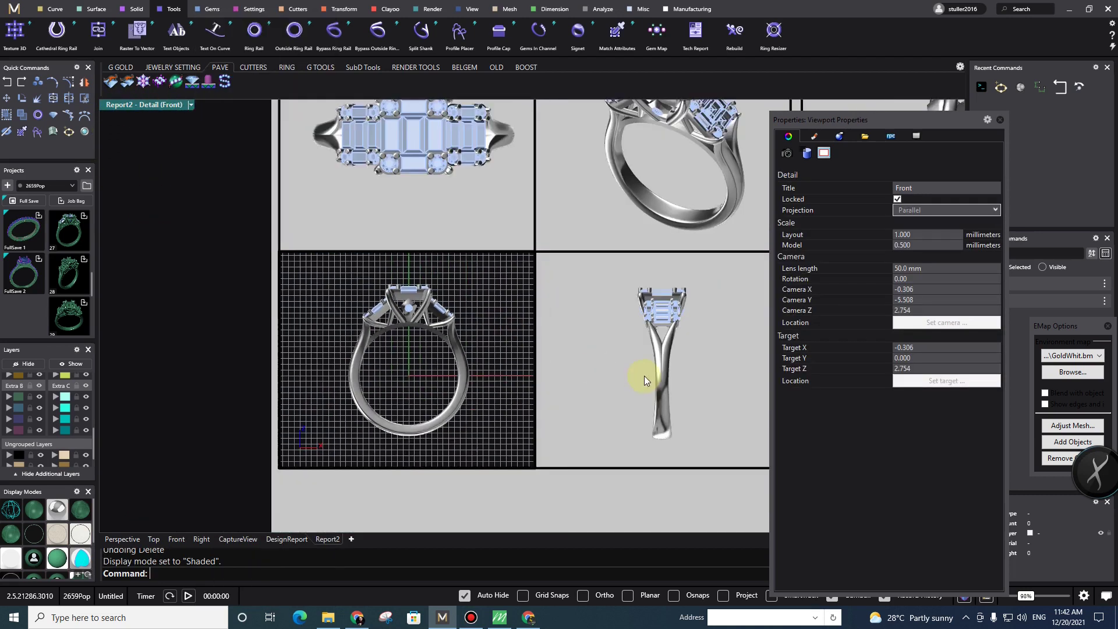
right_drag(644, 375, 587, 370)
double_click(438, 280)
- Activate the Right detail, set its display mode to Shaded and return to the layout page
double_click(531, 309)
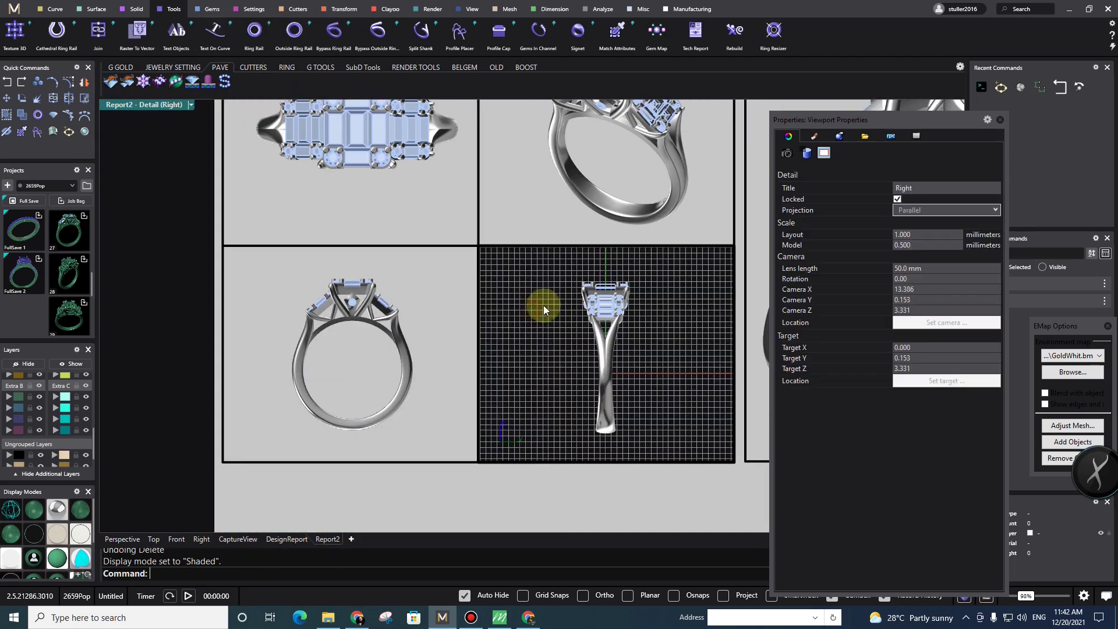
click(153, 107)
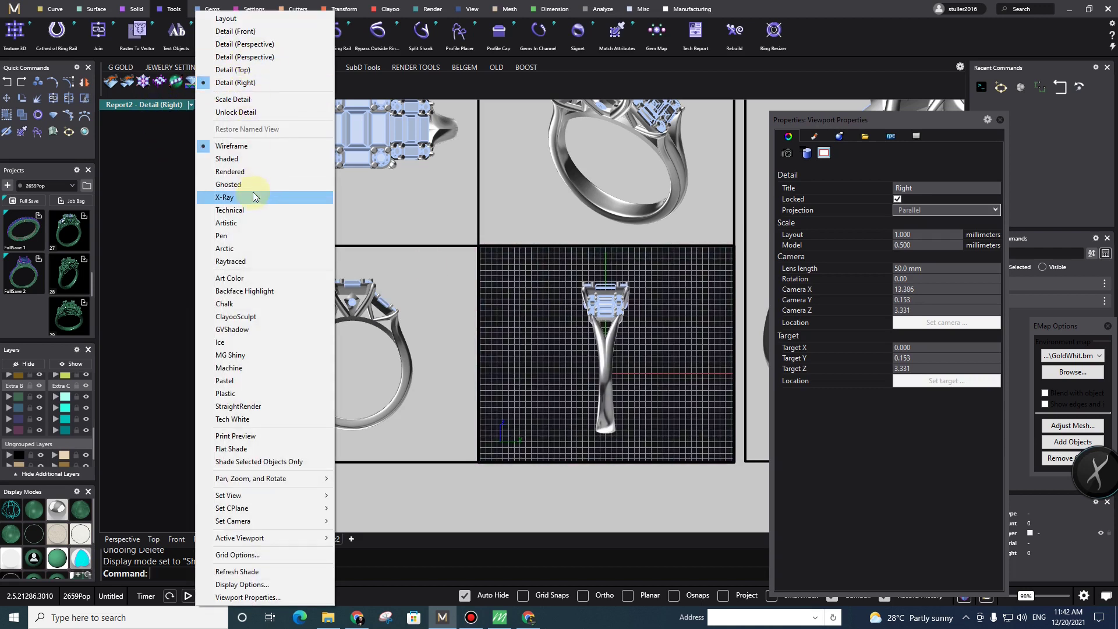
click(254, 157)
double_click(540, 333)
- Set the small Perspective detail's display mode to Shaded and return to the layout page
scroll(646, 324, down, 4)
right_drag(662, 324, 597, 364)
scroll(597, 365, up, 2)
scroll(539, 268, up, 3)
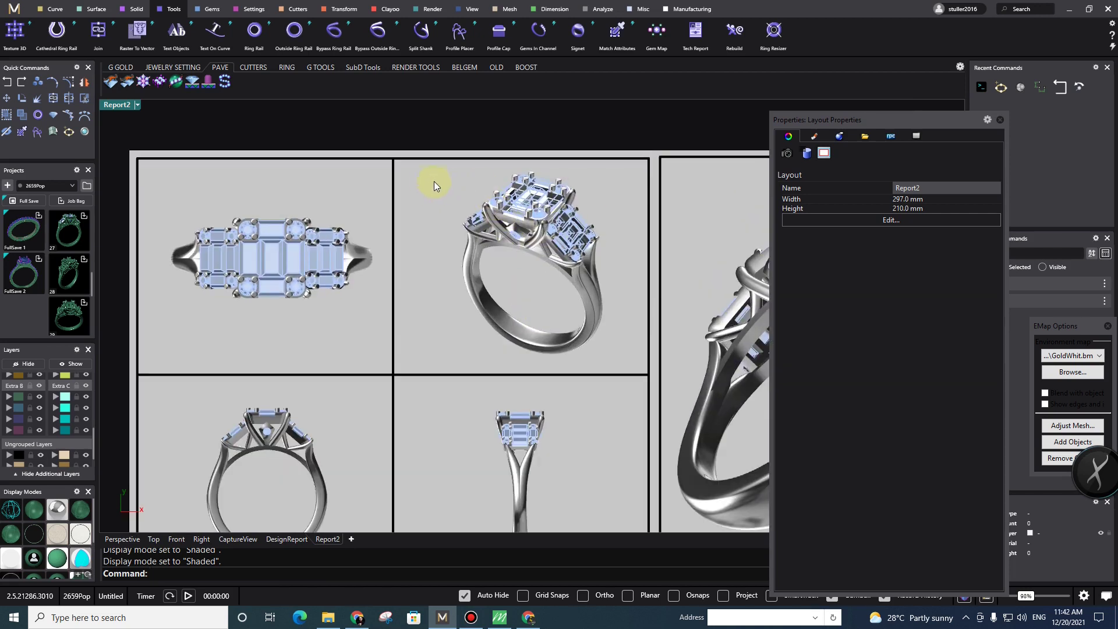
double_click(421, 187)
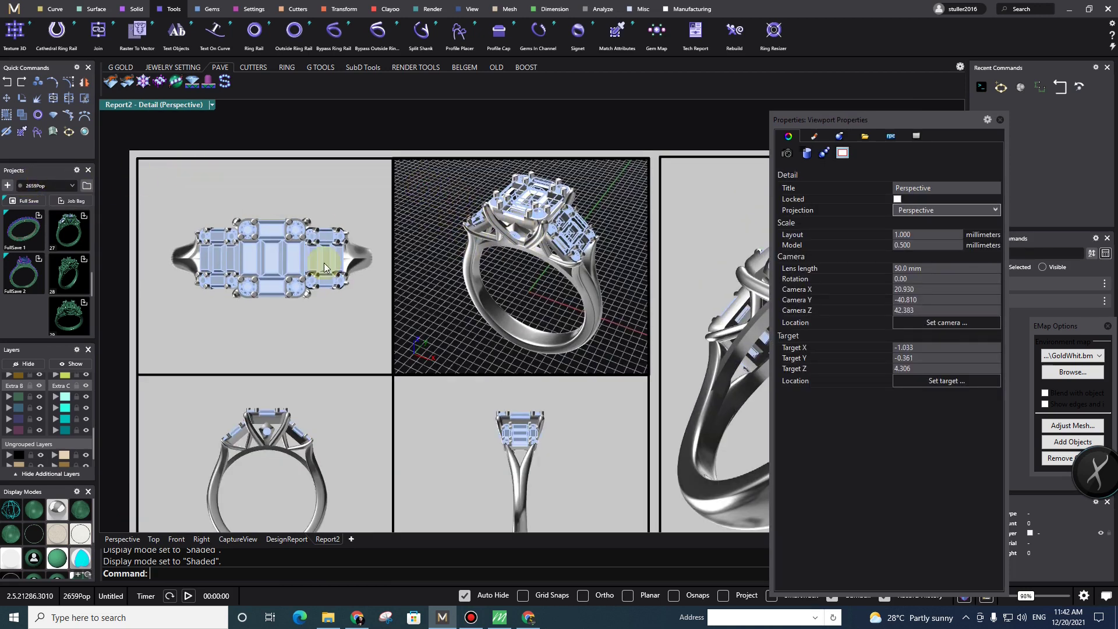
click(119, 107)
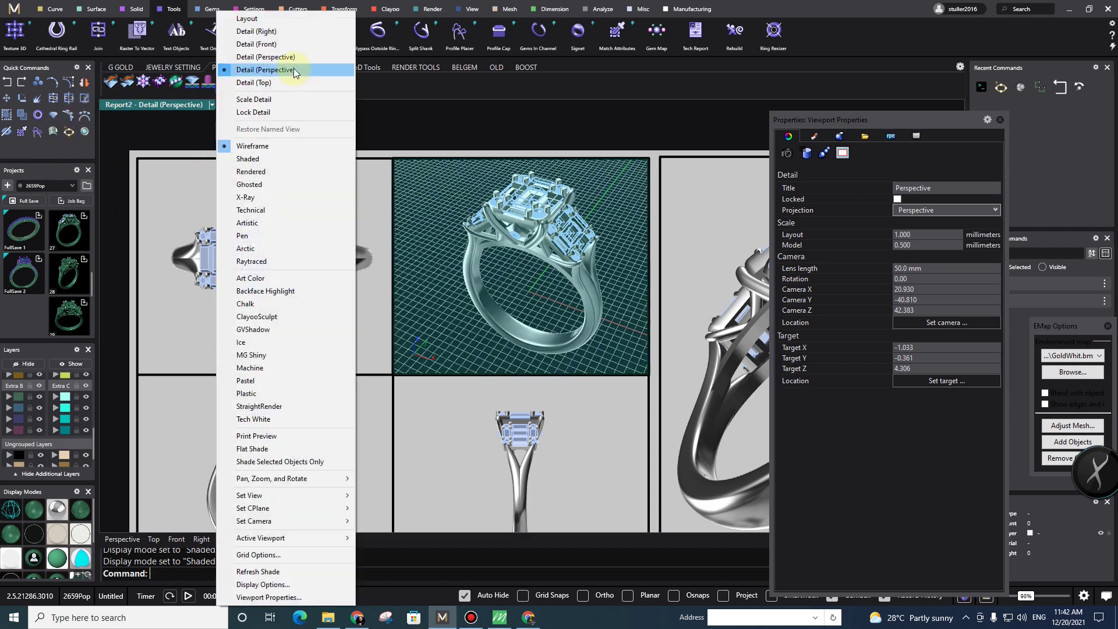
click(298, 159)
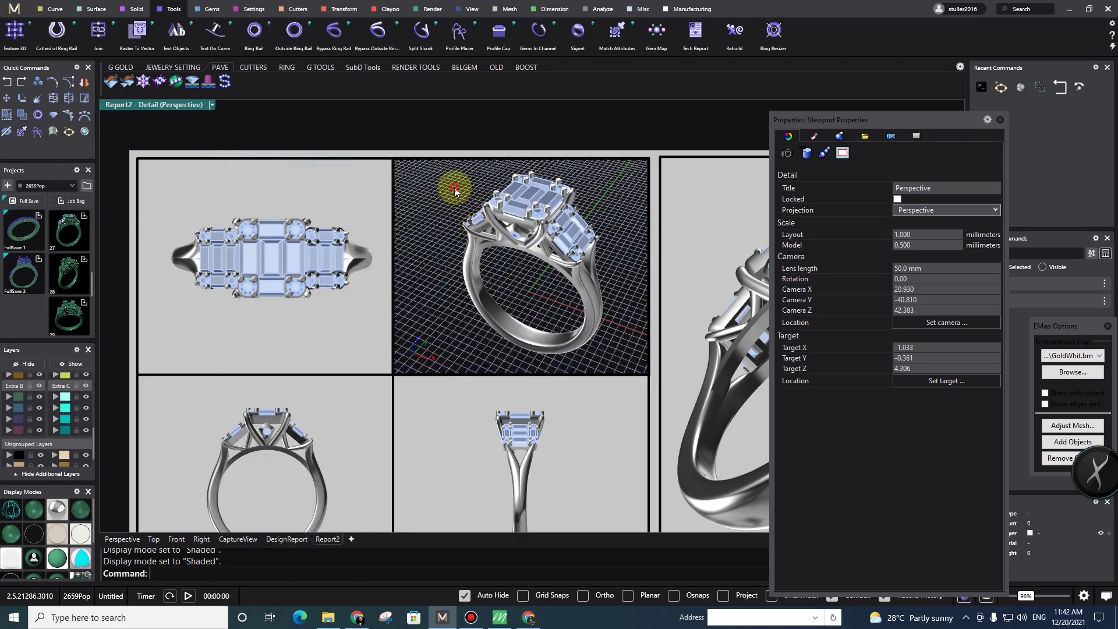
double_click(455, 191)
- Try to dimension the stone head's height over the Top detail in layout space, and undo it
scroll(589, 286, down, 4)
mouse_move(469, 292)
right_down()
mouse_move(498, 278)
mouse_move(366, 305)
mouse_move(402, 320)
mouse_move(402, 295)
right_up()
scroll(389, 256, up, 4)
scroll(373, 300, down, 2)
scroll(397, 274, up, 3)
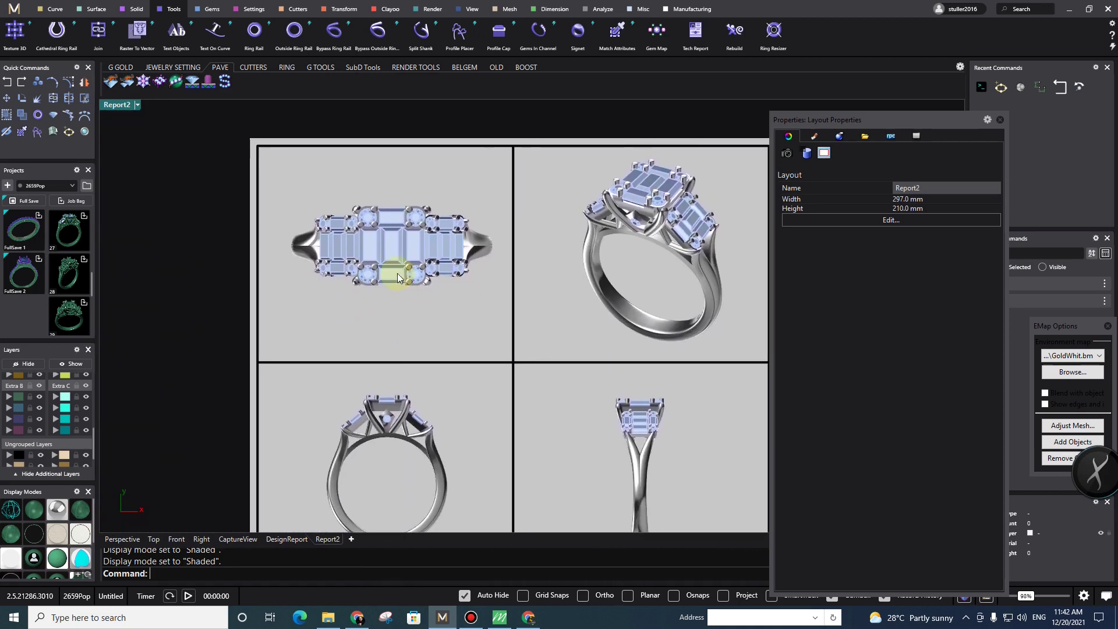
key(Return)
scroll(414, 227, up, 2)
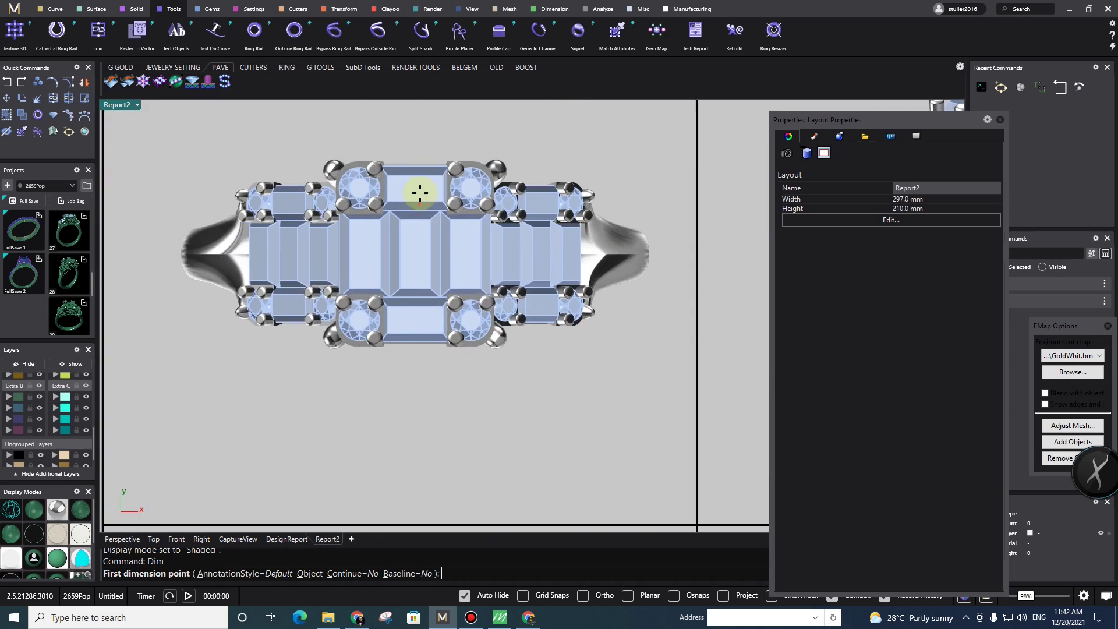
click(415, 165)
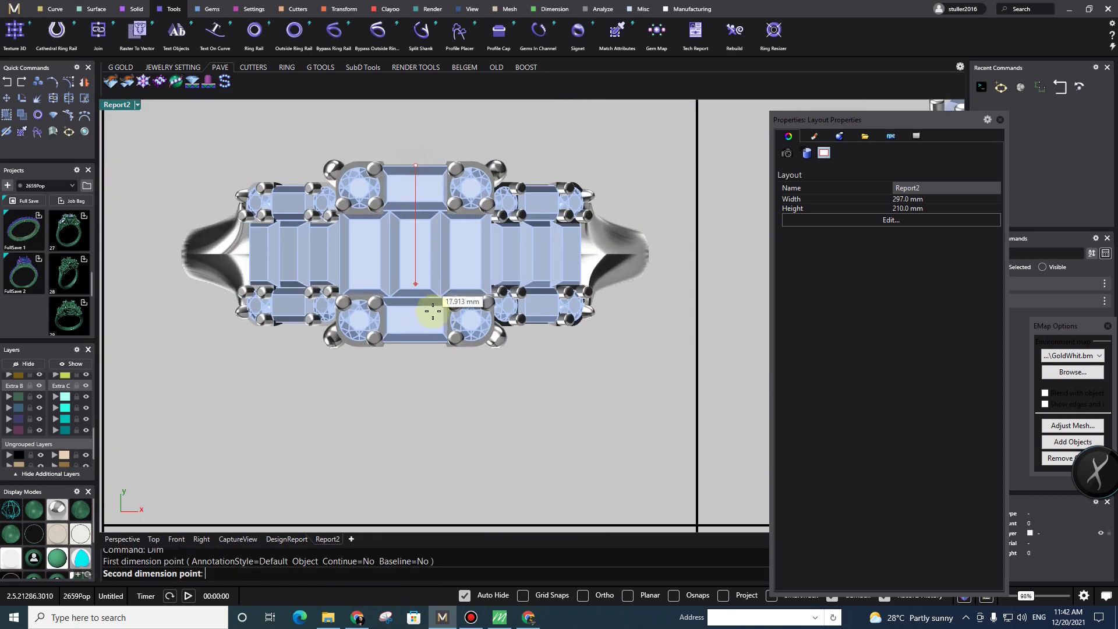
click(429, 343)
scroll(429, 335, down, 3)
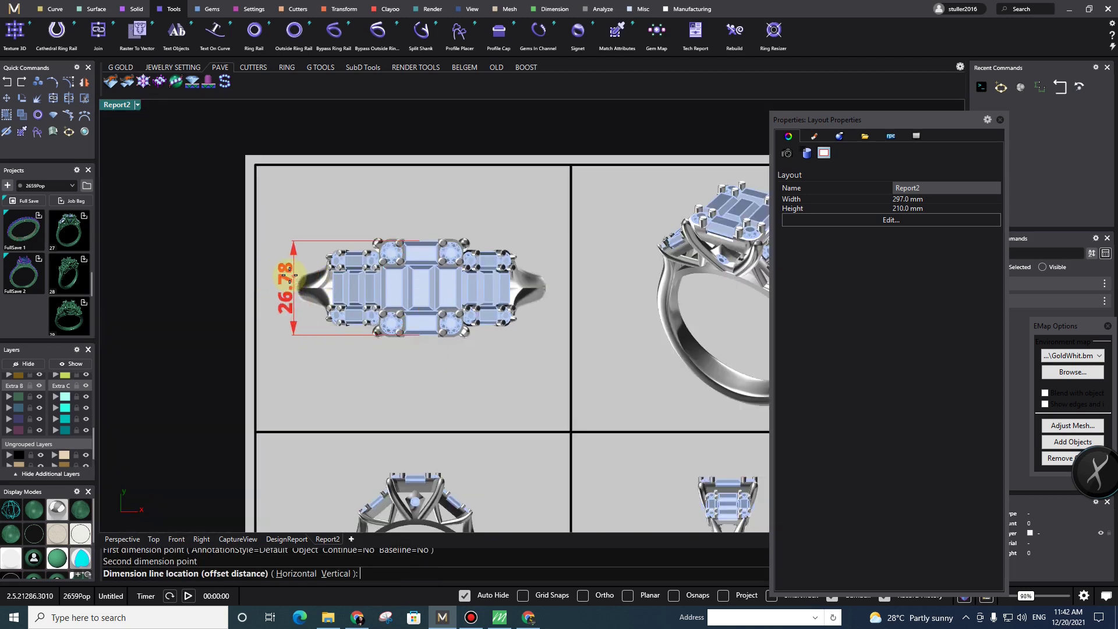
click(299, 281)
key(ctrl+z)
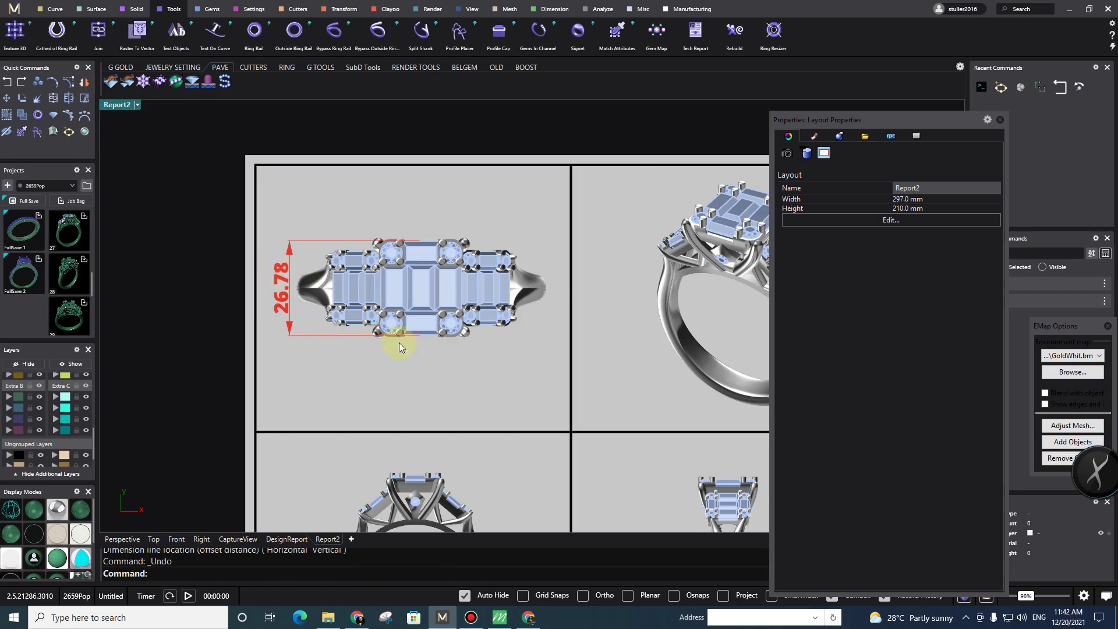
- Activate the Top detail and add a vertical dimension across the stone head beside the ring, finishing back on the layout page
double_click(425, 359)
text(D)
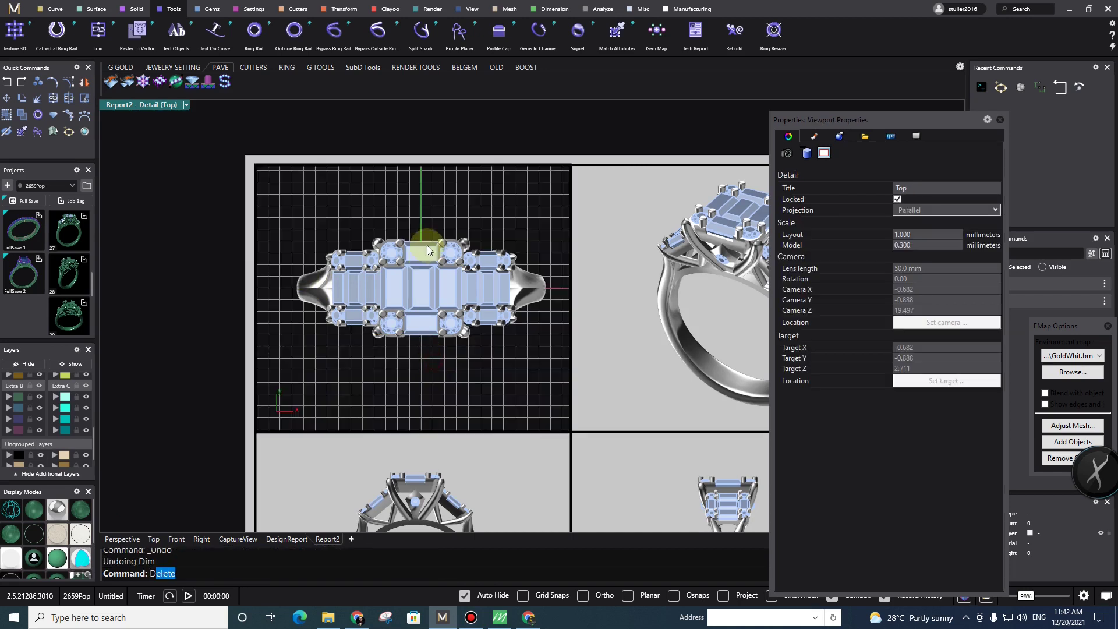
text(im)
key(Return)
scroll(430, 245, up, 1)
click(420, 240)
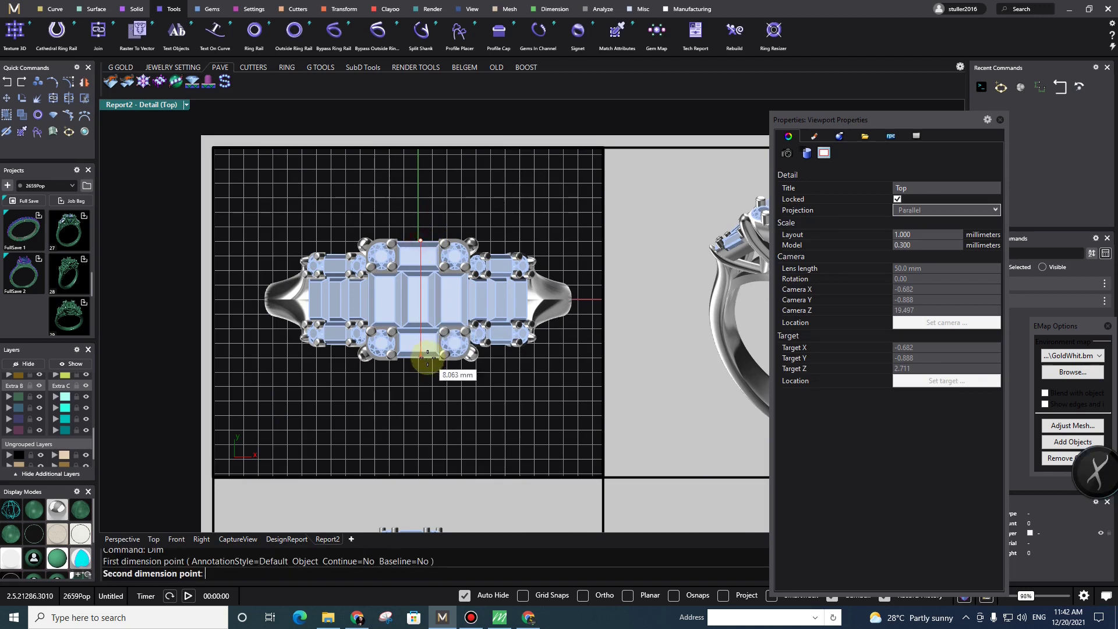
click(427, 358)
click(244, 321)
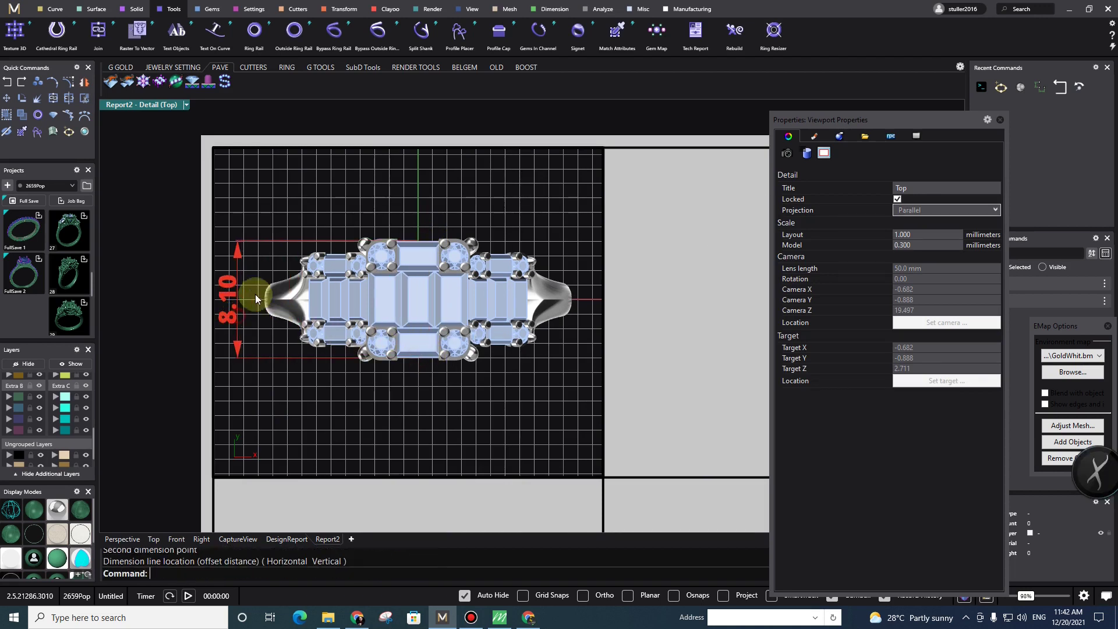
double_click(282, 228)
scroll(428, 303, down, 6)
right_drag(485, 369, 484, 338)
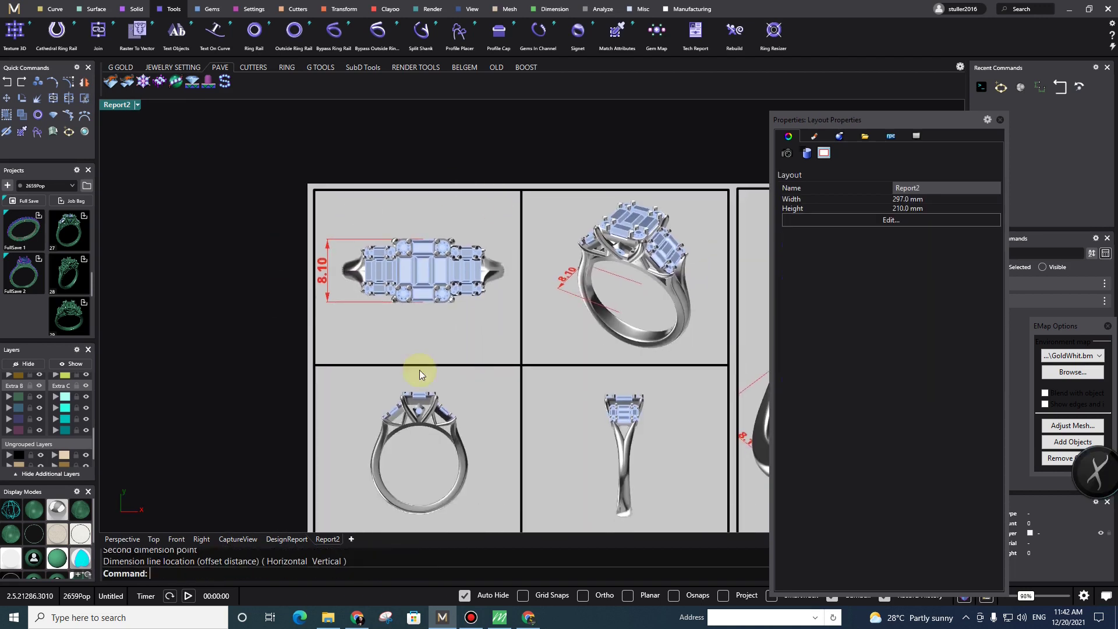
right_drag(476, 318, 329, 272)
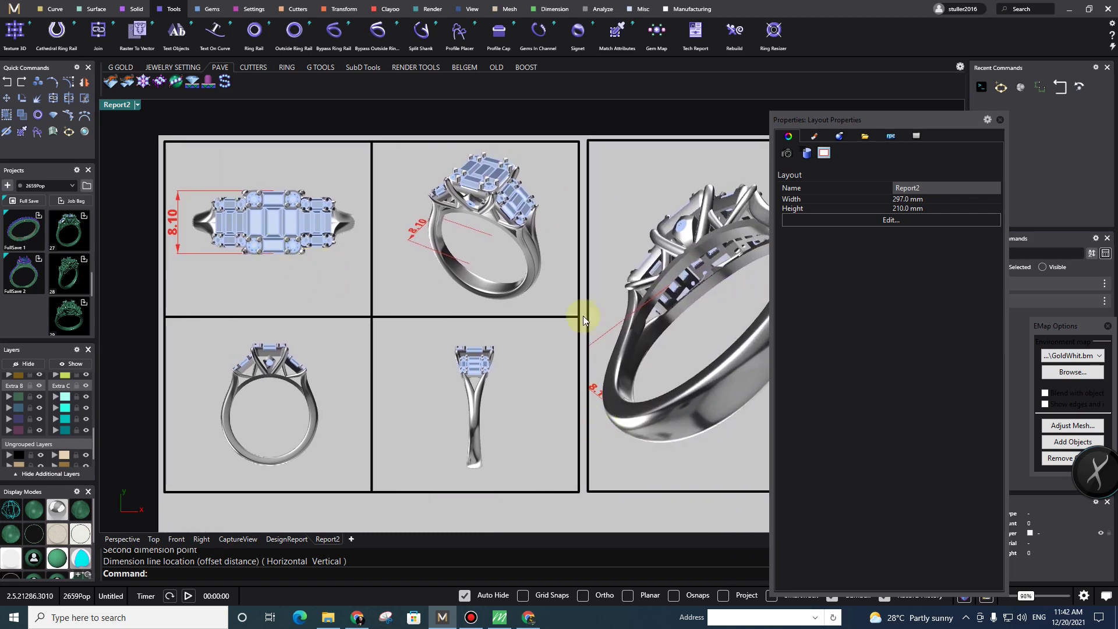
right_drag(270, 224, 294, 230)
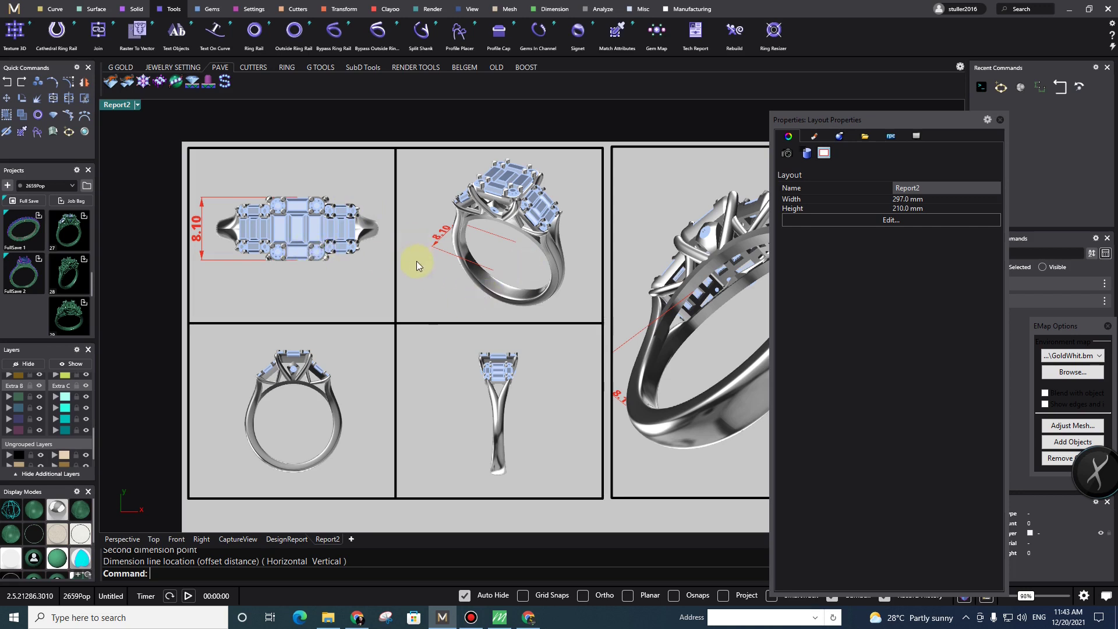
scroll(274, 204, up, 3)
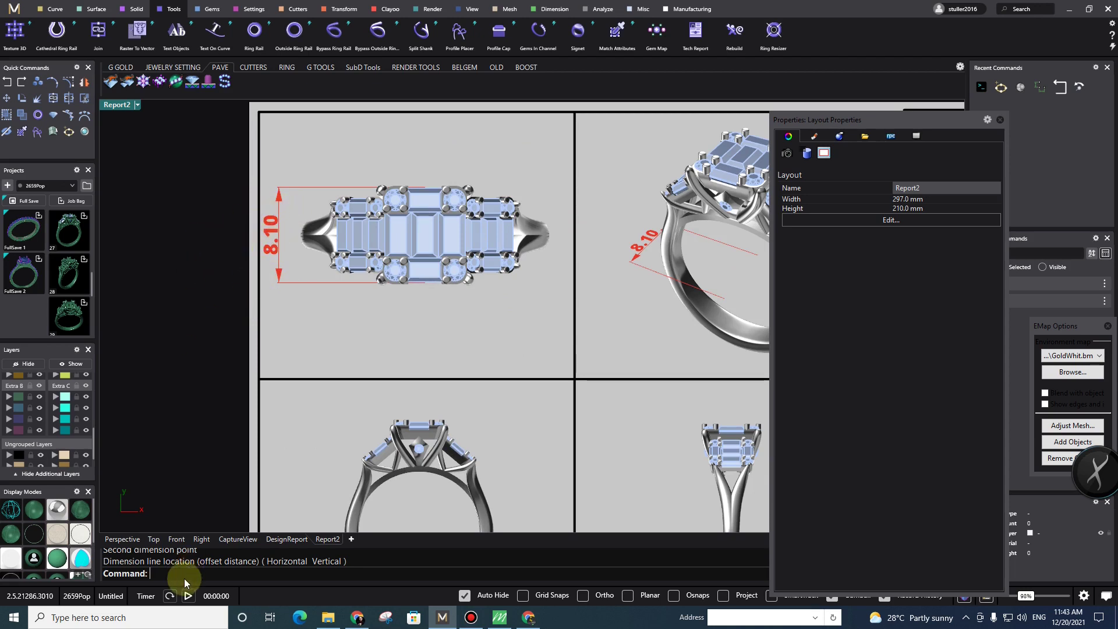
- Inspect the text height and arrow size of the Default annotation style in the document options and cancel without saving
text(Options)
key(Return)
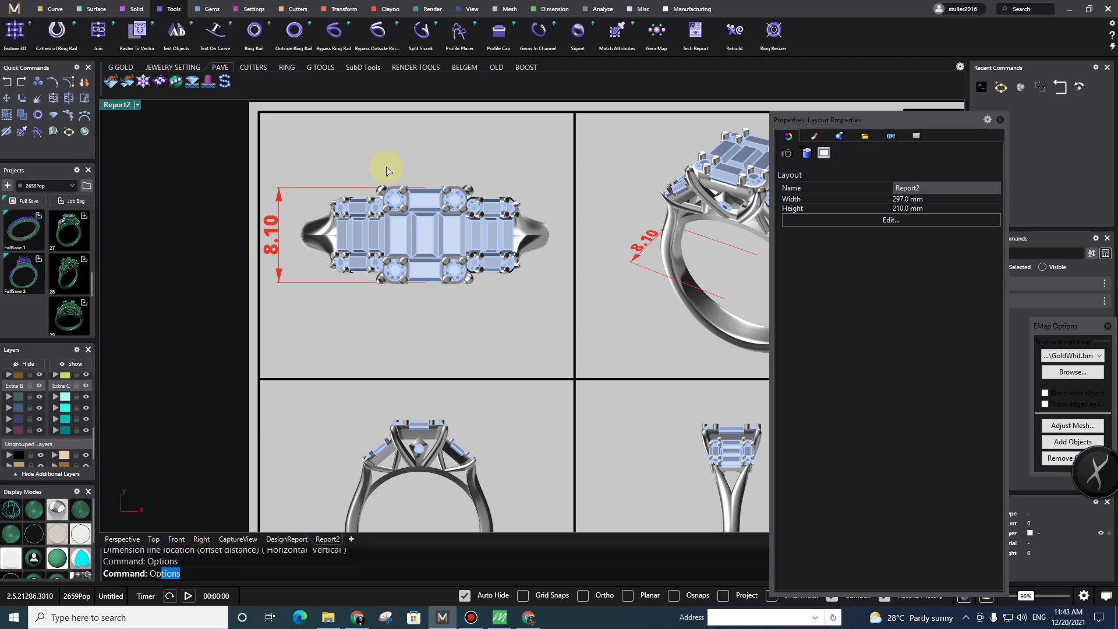
scroll(308, 64, up, 6)
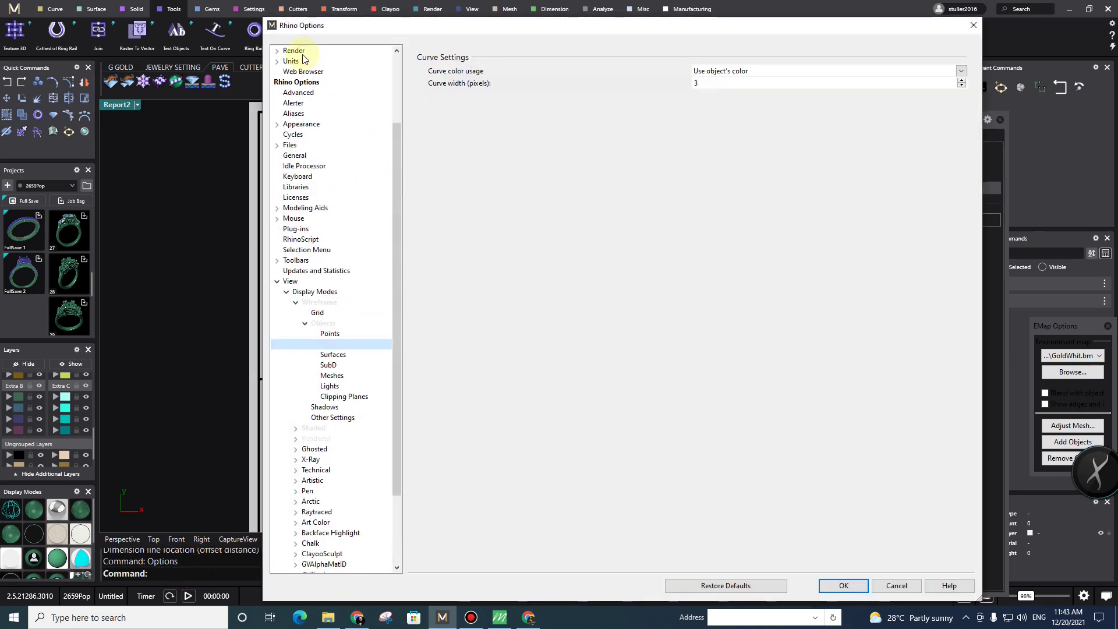
click(320, 61)
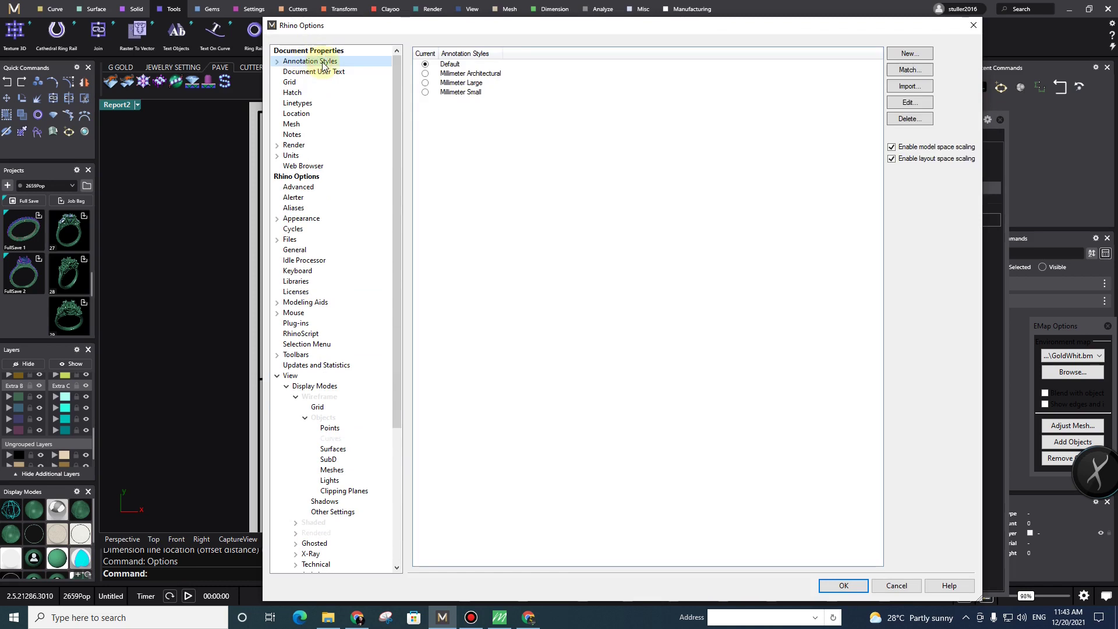
click(450, 64)
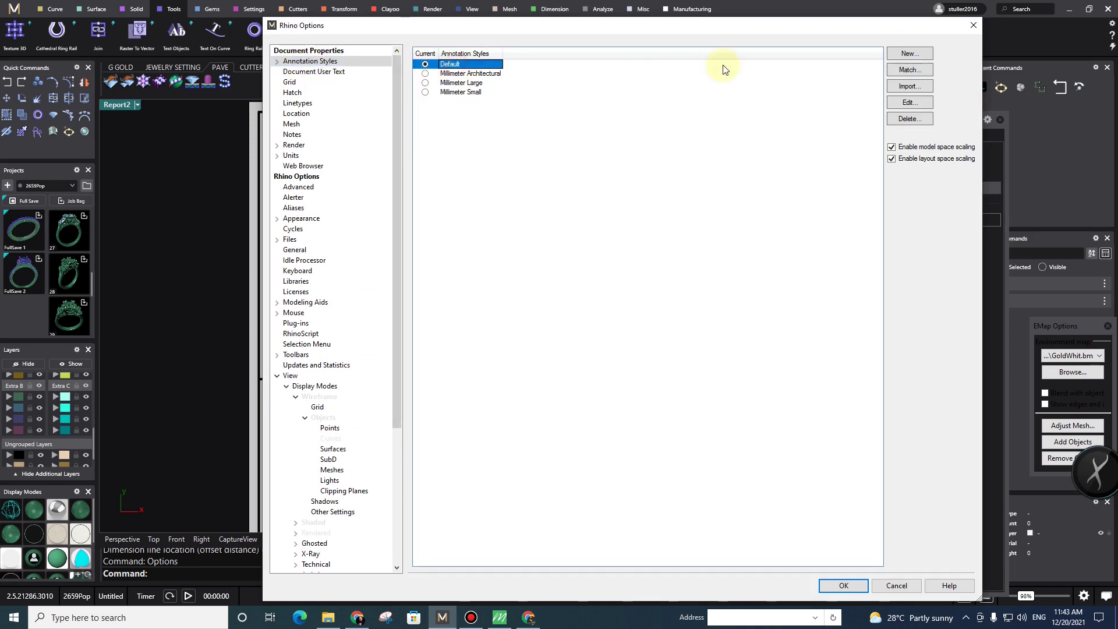
click(910, 102)
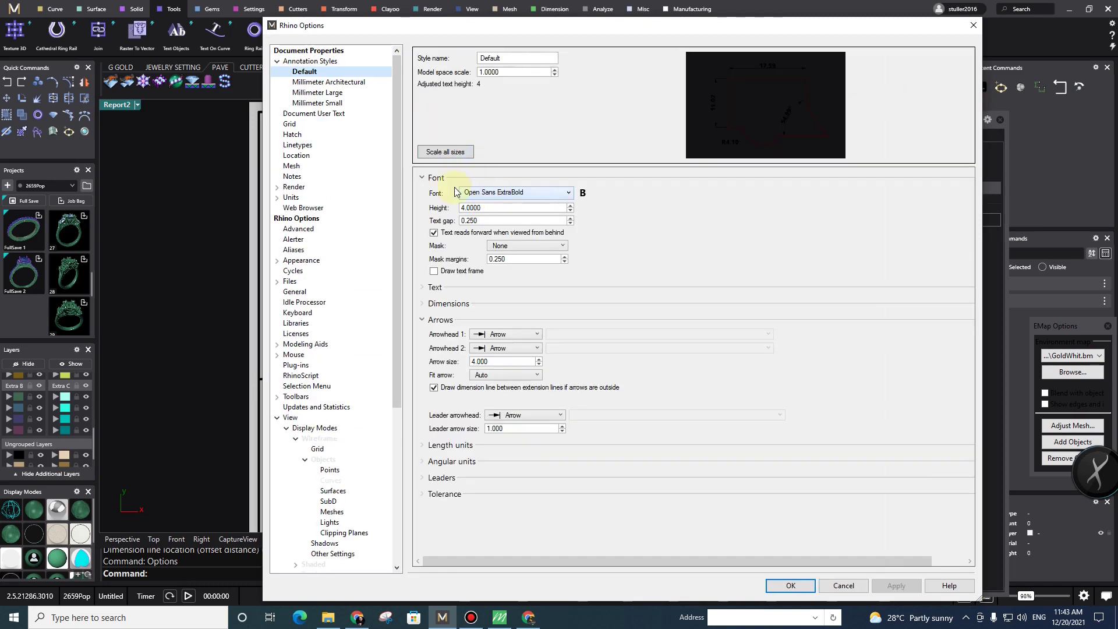
click(469, 209)
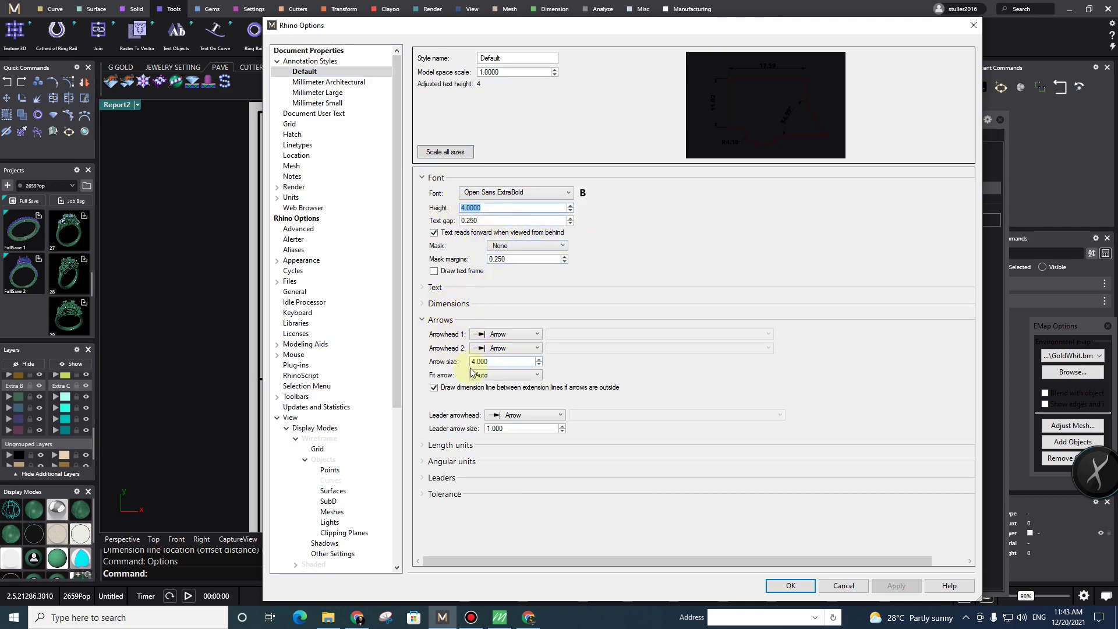
click(506, 361)
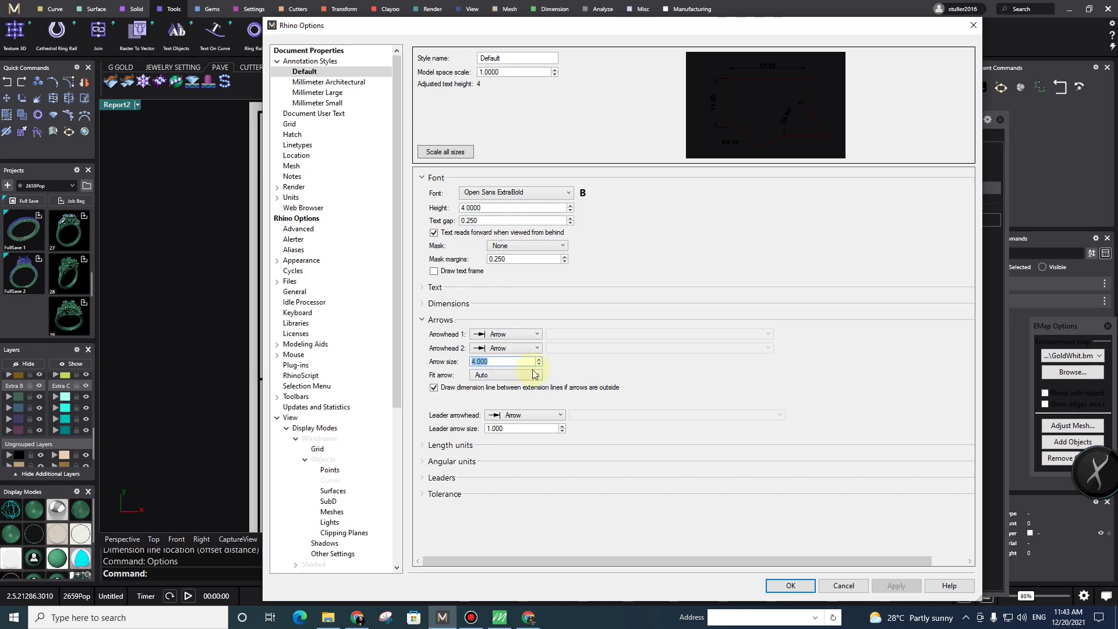
click(857, 590)
scroll(551, 255, down, 2)
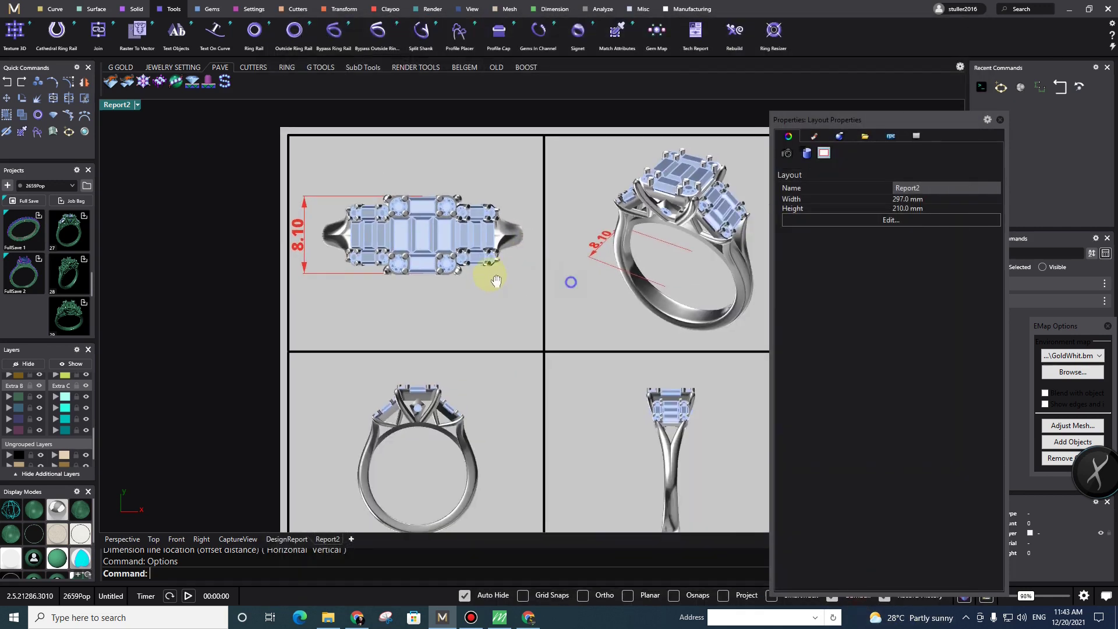
right_drag(572, 282, 478, 274)
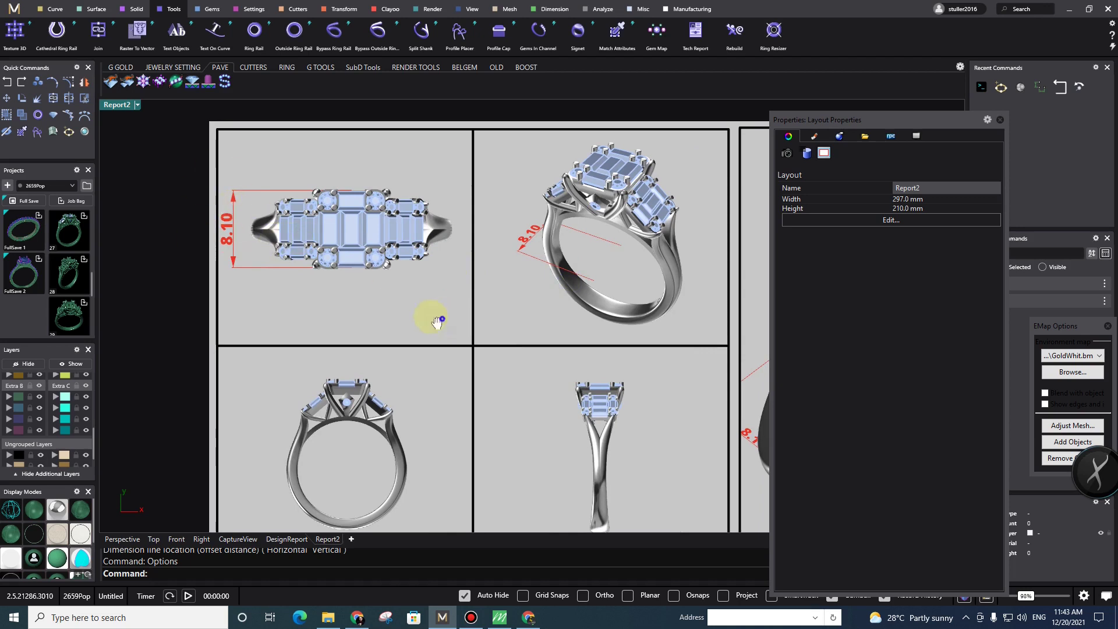
right_drag(436, 322, 405, 315)
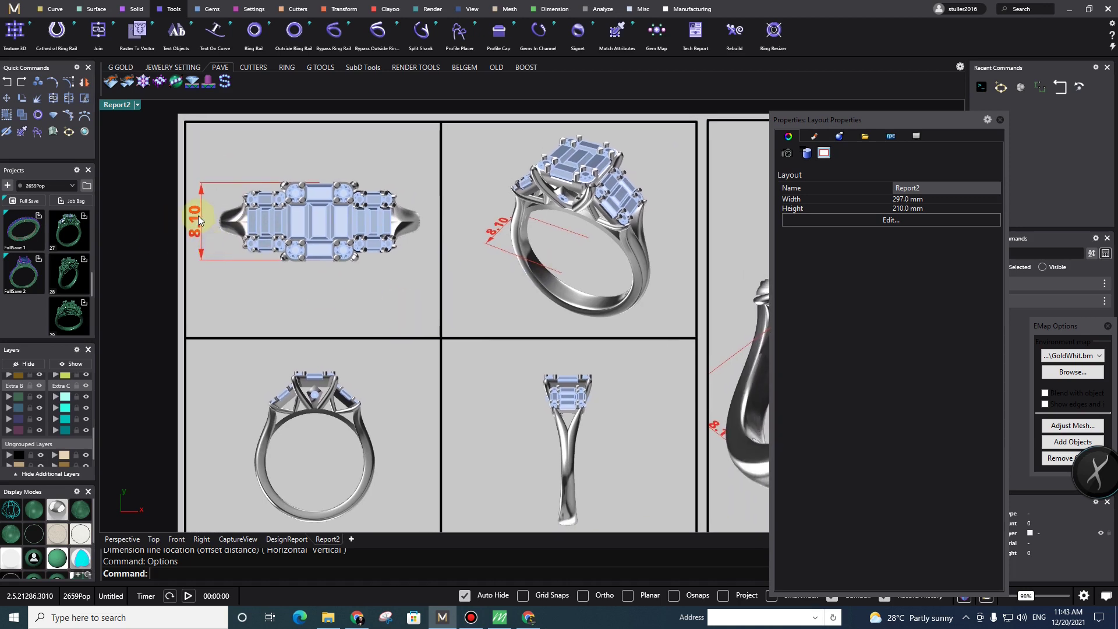
scroll(352, 229, down, 2)
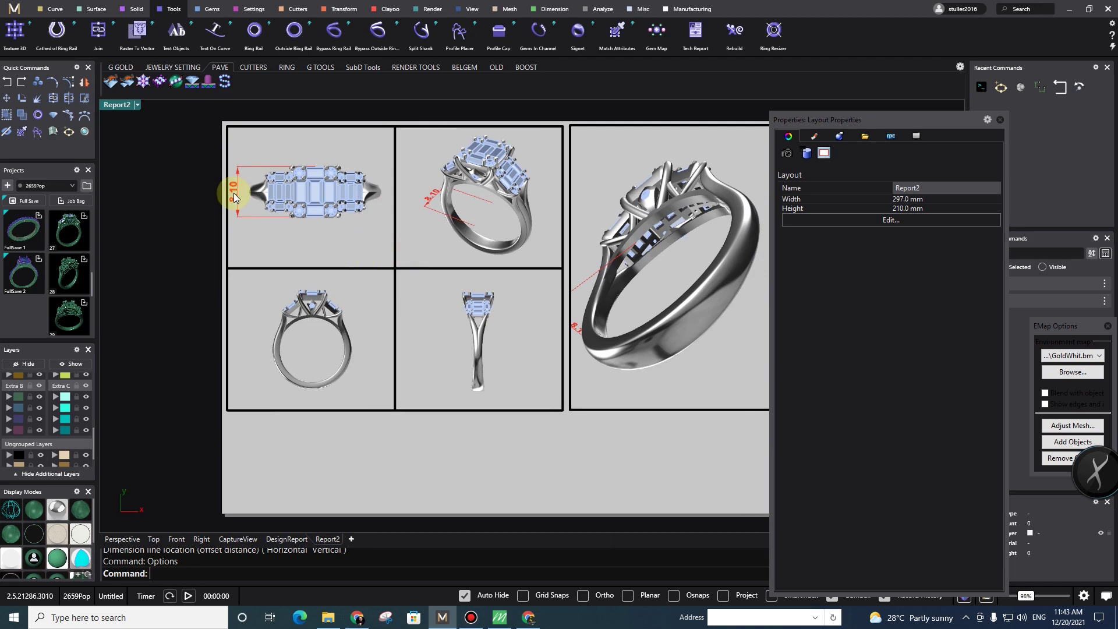
scroll(233, 193, up, 2)
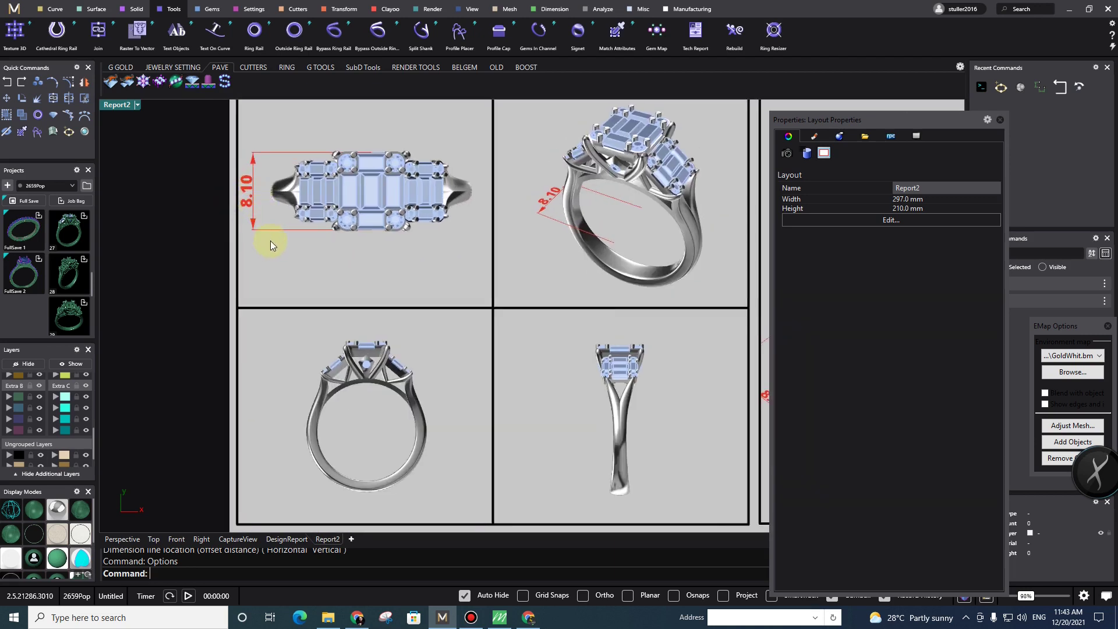
scroll(276, 208, down, 4)
right_drag(390, 263, 363, 256)
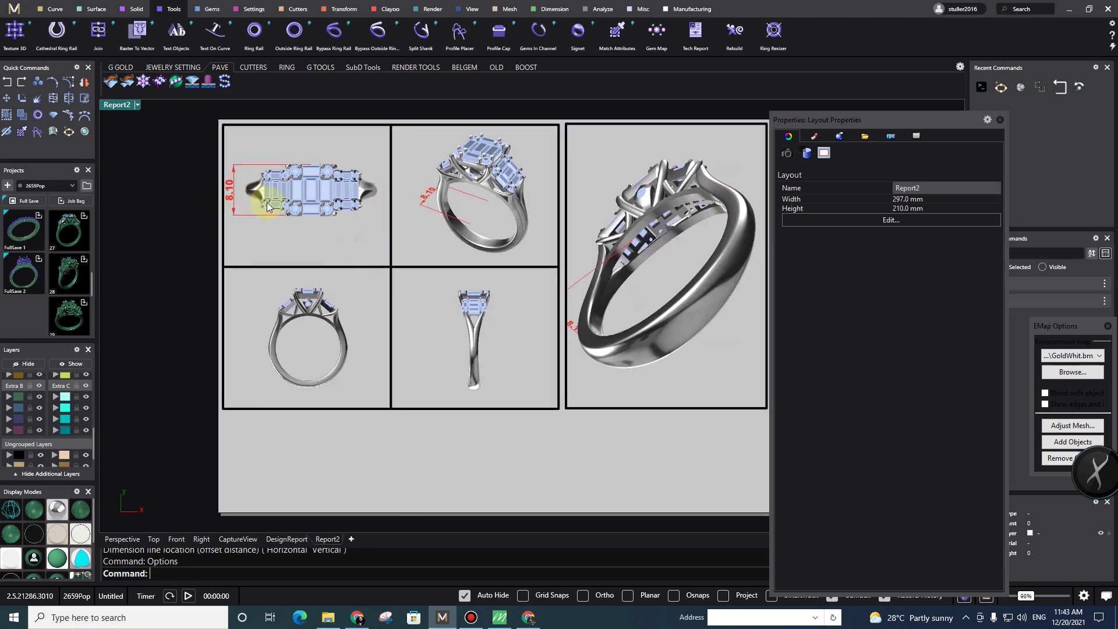
- Activate the Front detail and add a vertical dimension for the band's thickness at the base of the ring, placed beside the shank
right_drag(542, 427, 577, 387)
scroll(400, 355, up, 2)
double_click(399, 354)
scroll(385, 354, up, 2)
right_drag(385, 355, 371, 361)
text(Dim)
key(Return)
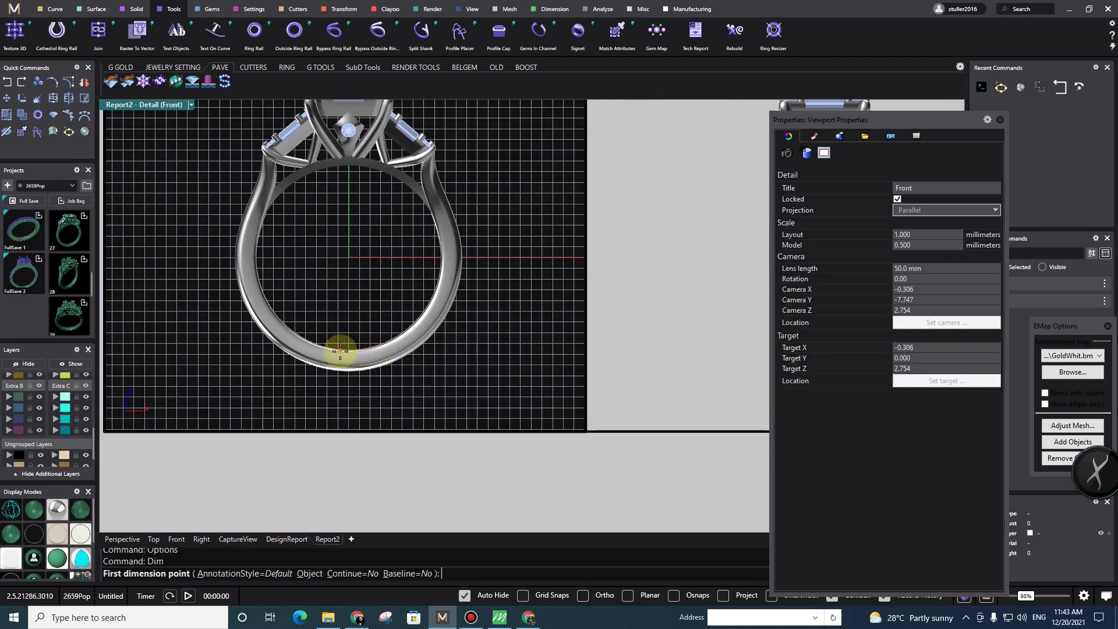
scroll(340, 352, up, 2)
click(360, 351)
click(361, 387)
scroll(359, 382, down, 1)
click(213, 328)
click(212, 326)
click(163, 202)
right_drag(261, 240, 319, 330)
click(254, 380)
click(377, 295)
- Add a horizontal dimension for the band's side thickness in the Front detail, placed just below the ring's horizontal centre line
right_drag(441, 319, 407, 318)
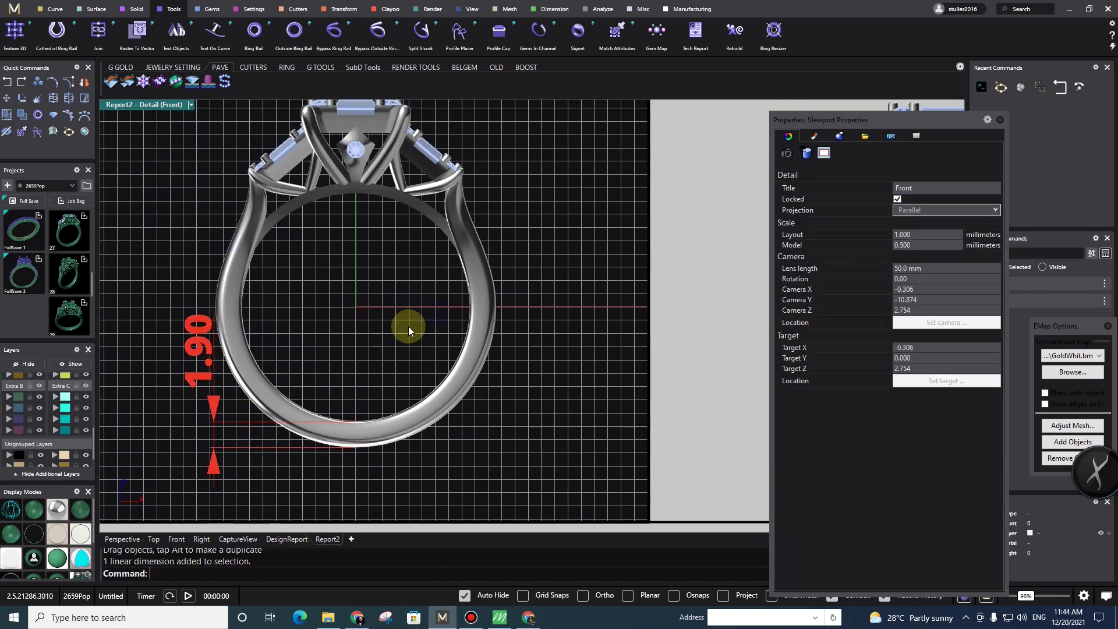
text(Do`)
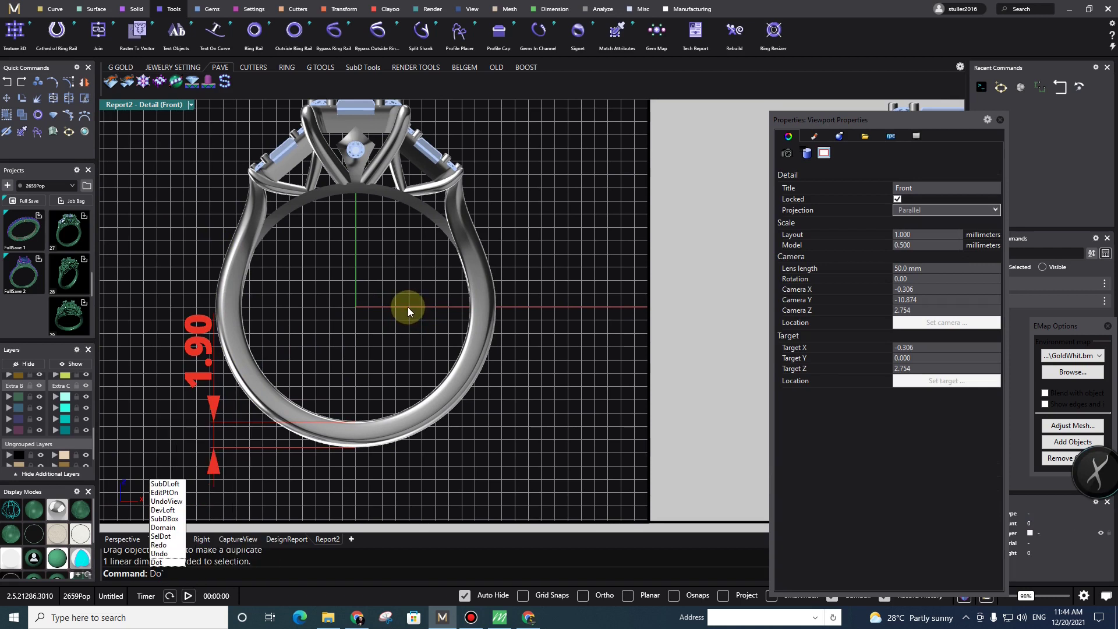
click(188, 580)
click(194, 577)
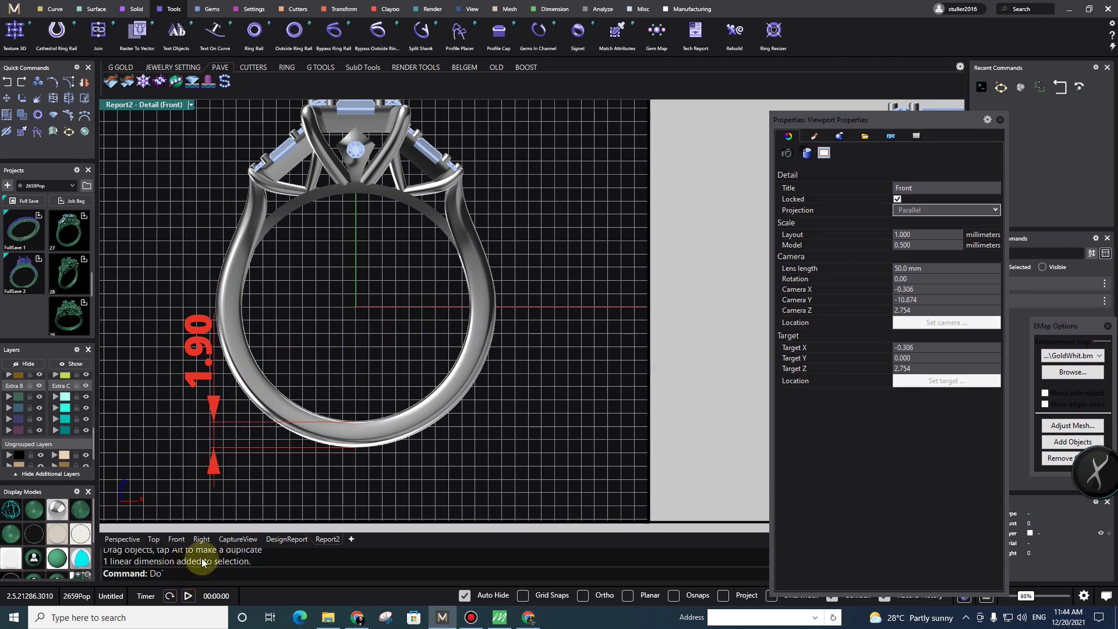
key(BackSpace)
key(BackSpace)
text(im)
key(Return)
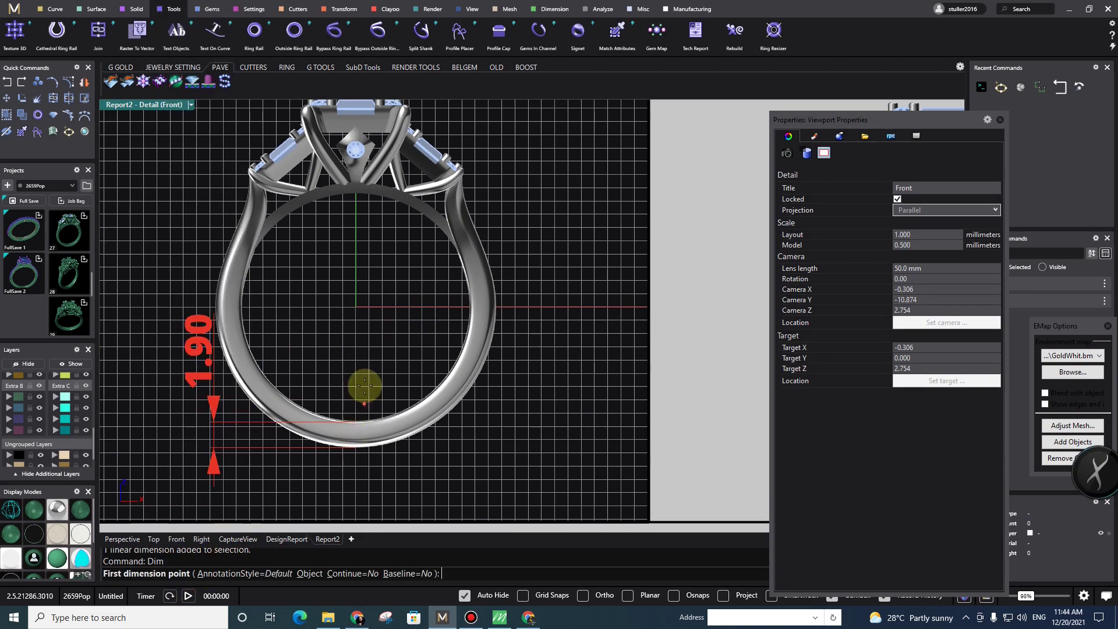
scroll(460, 314, up, 2)
click(451, 297)
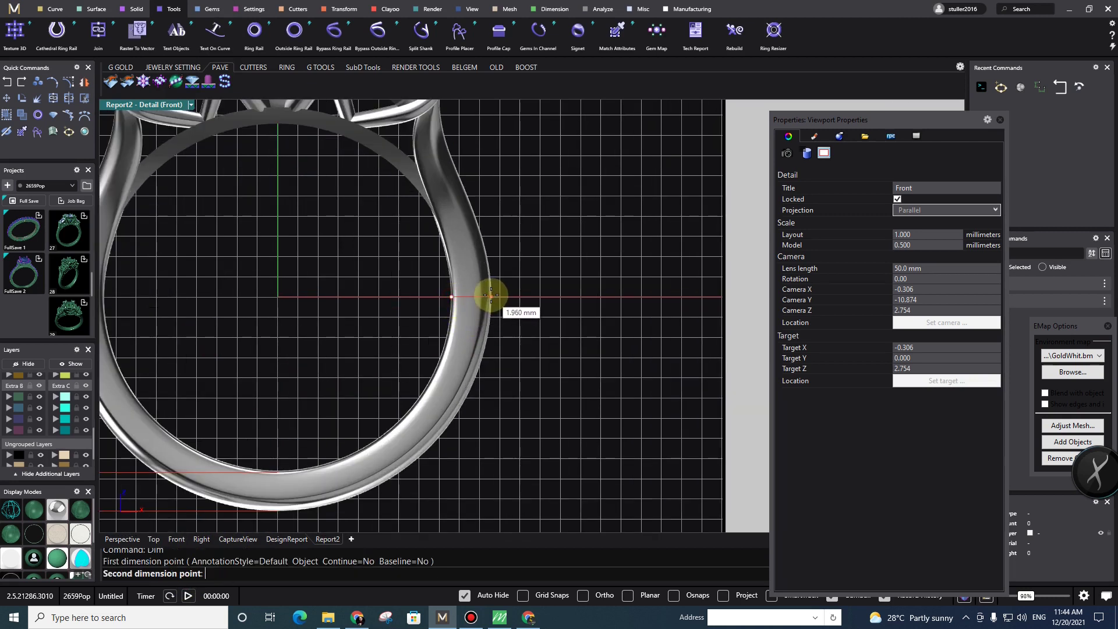
click(490, 297)
click(512, 356)
scroll(511, 357, down, 2)
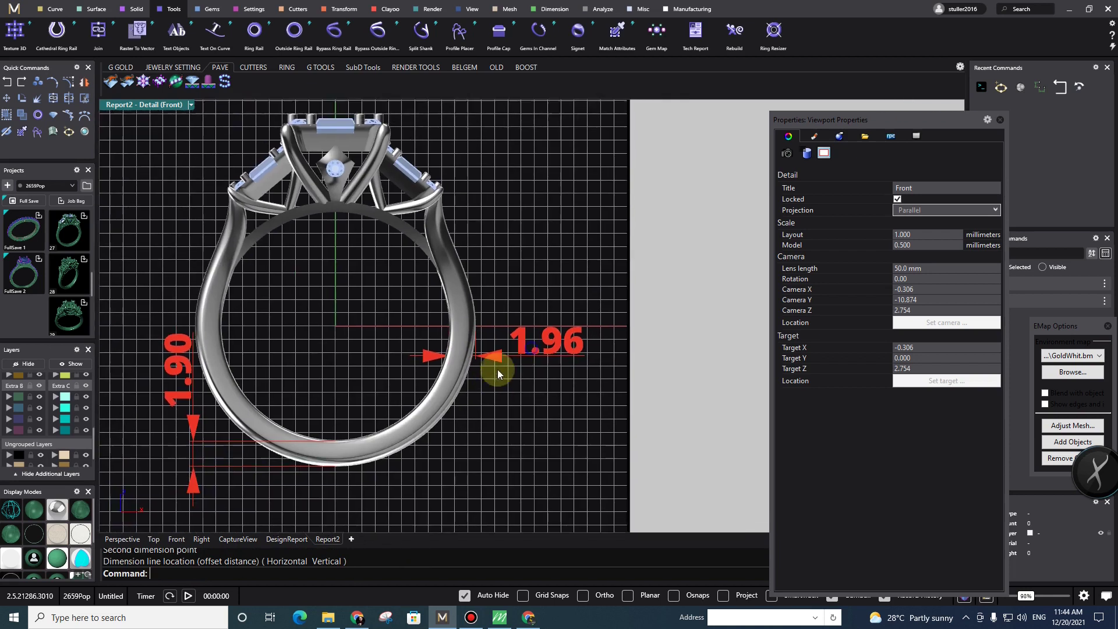
- Examine the side and base thickness dimensions in the Front detail one after the other, and return to the layout page
scroll(529, 347, up, 3)
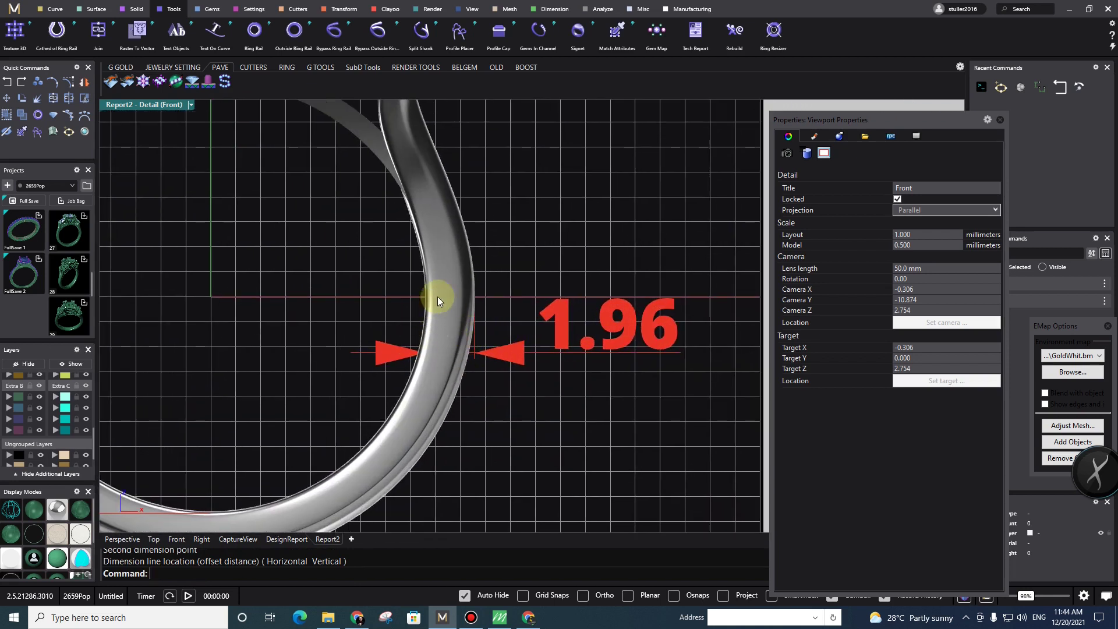
click(561, 333)
click(561, 333)
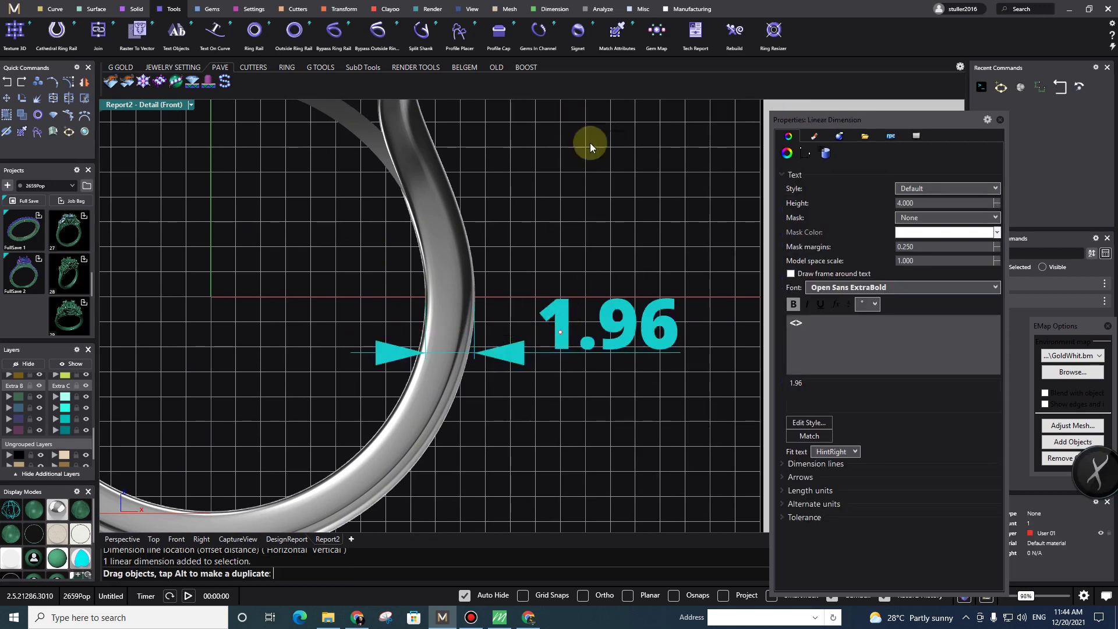
click(658, 182)
scroll(437, 309, down, 5)
click(261, 303)
click(316, 326)
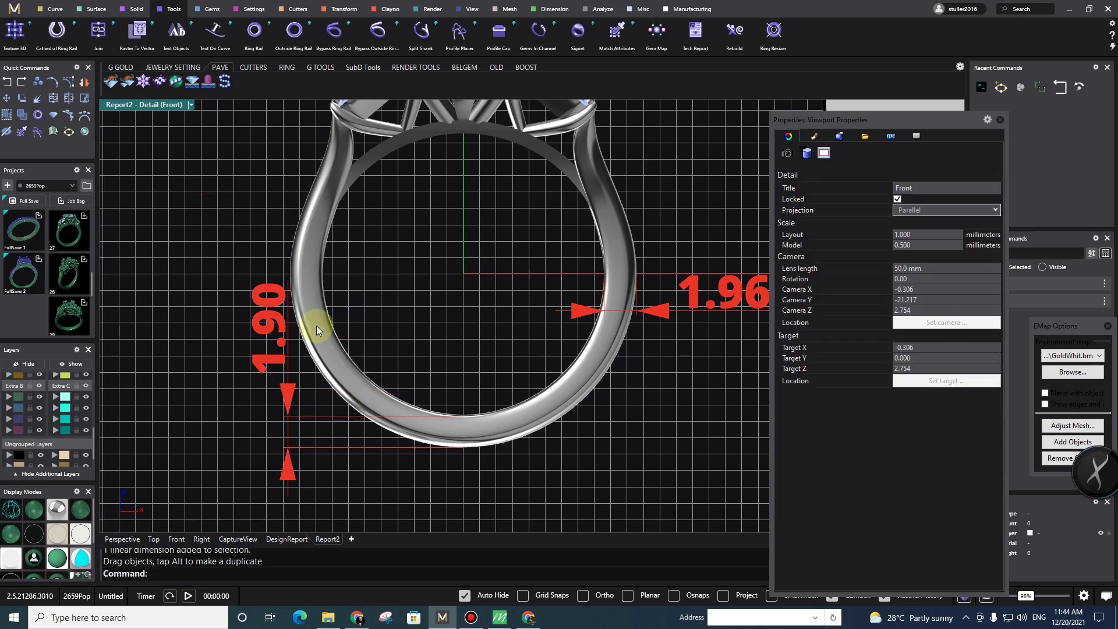
click(267, 301)
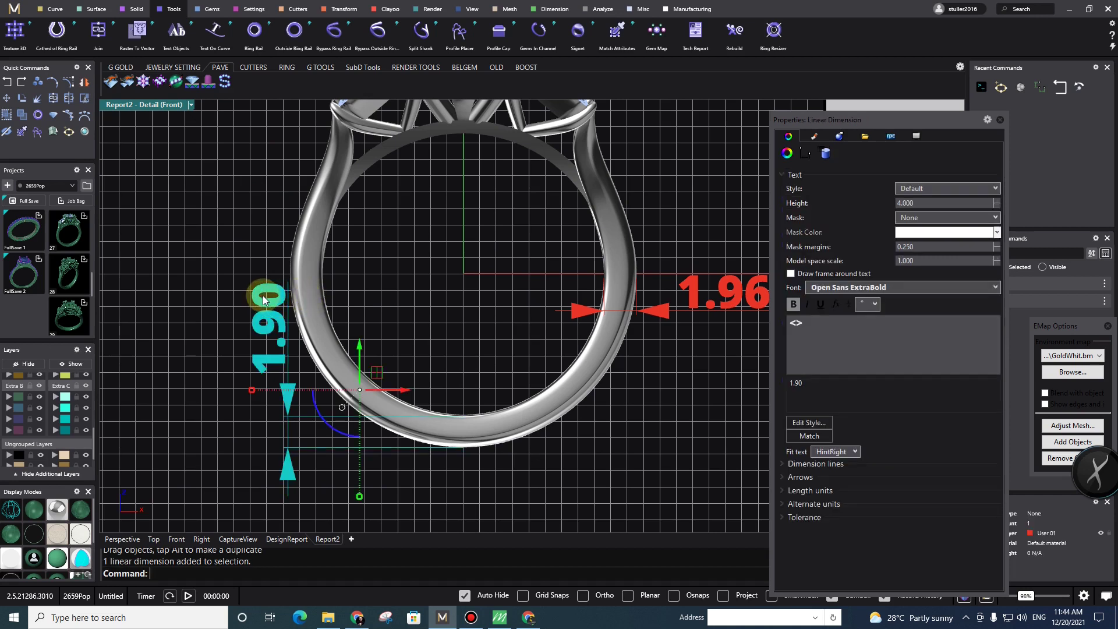
click(253, 212)
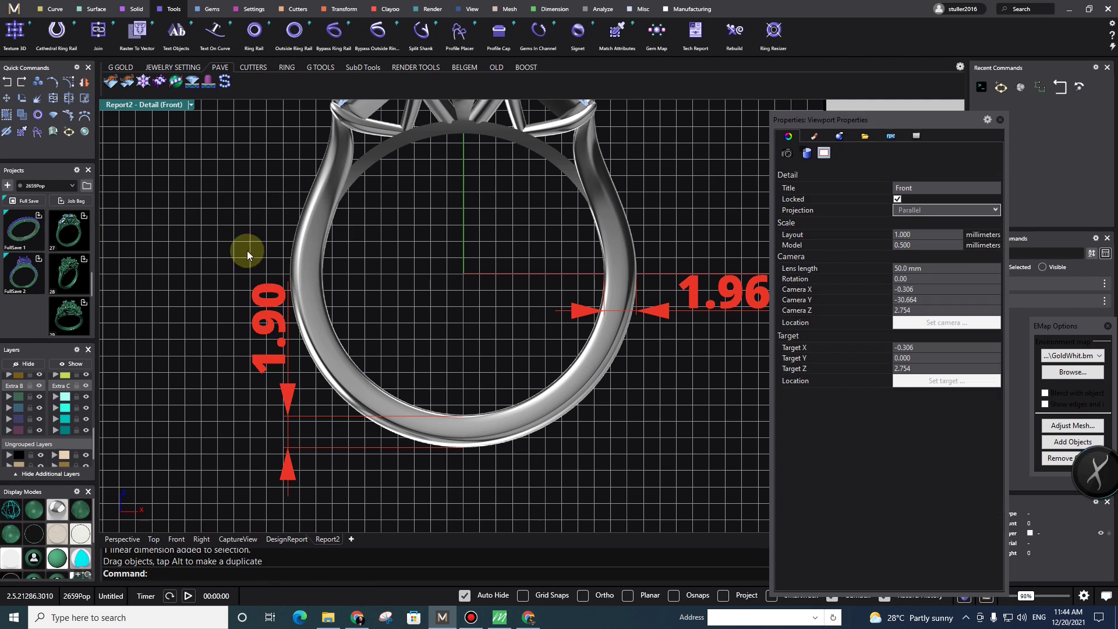
click(263, 302)
click(159, 297)
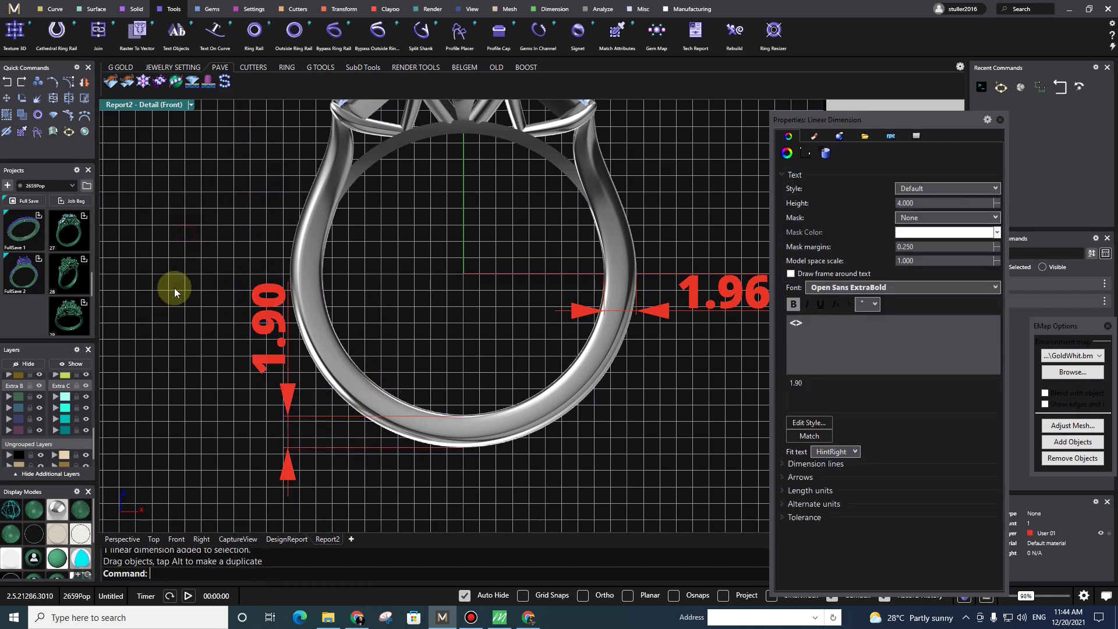
scroll(429, 406, down, 8)
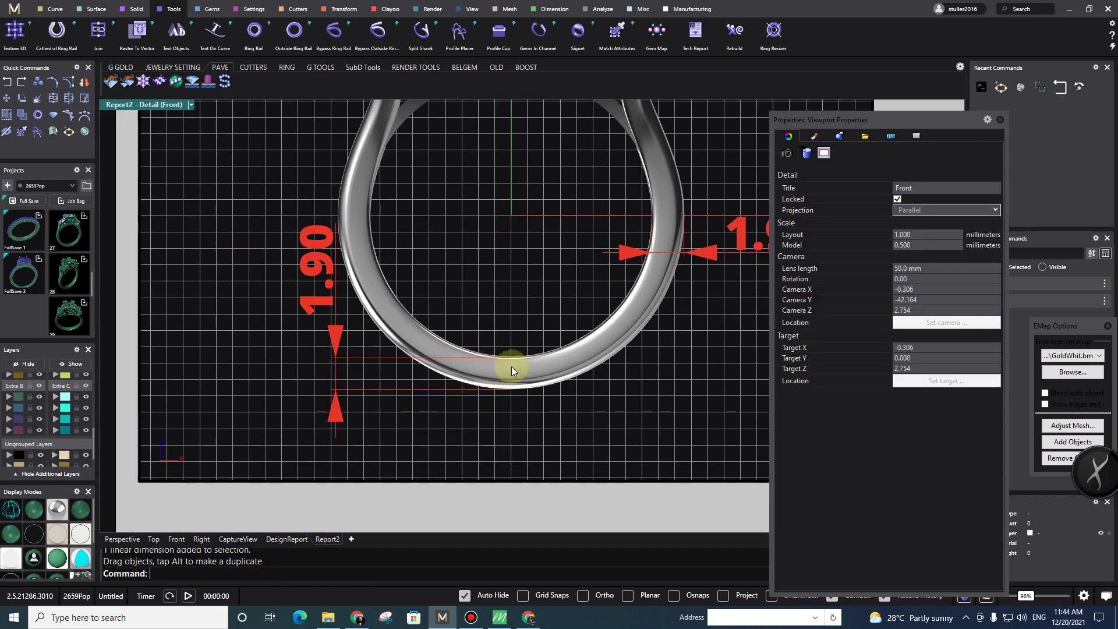
double_click(504, 292)
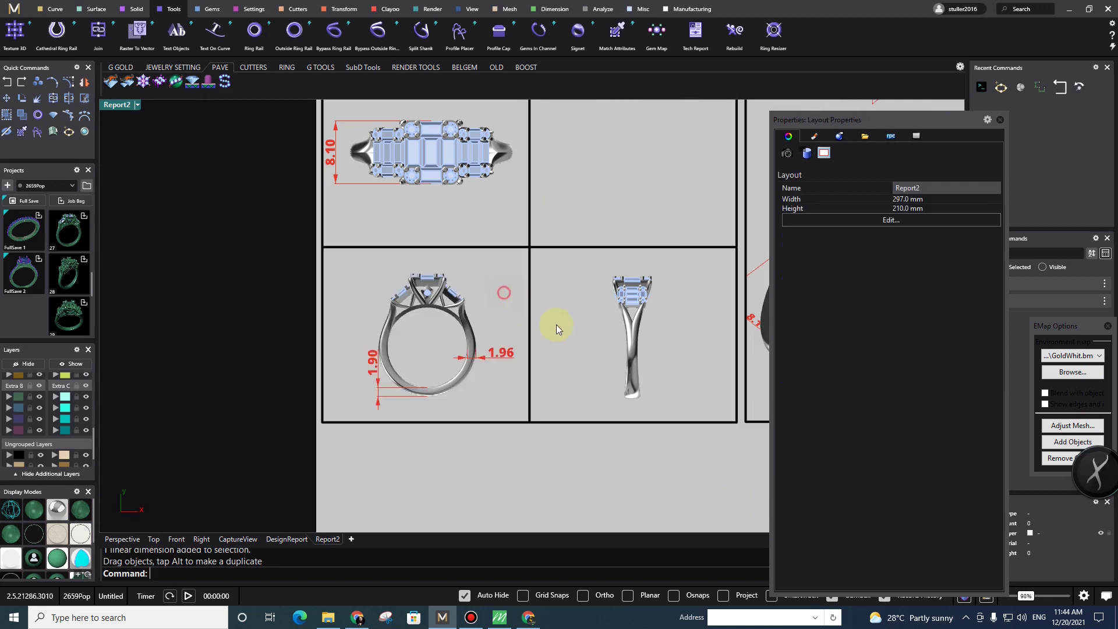
- Activate the Right detail, add a horizontal dimension across the band's width below the base of the shank, and return to the layout page
double_click(577, 347)
right_drag(662, 425, 621, 381)
scroll(576, 376, up, 4)
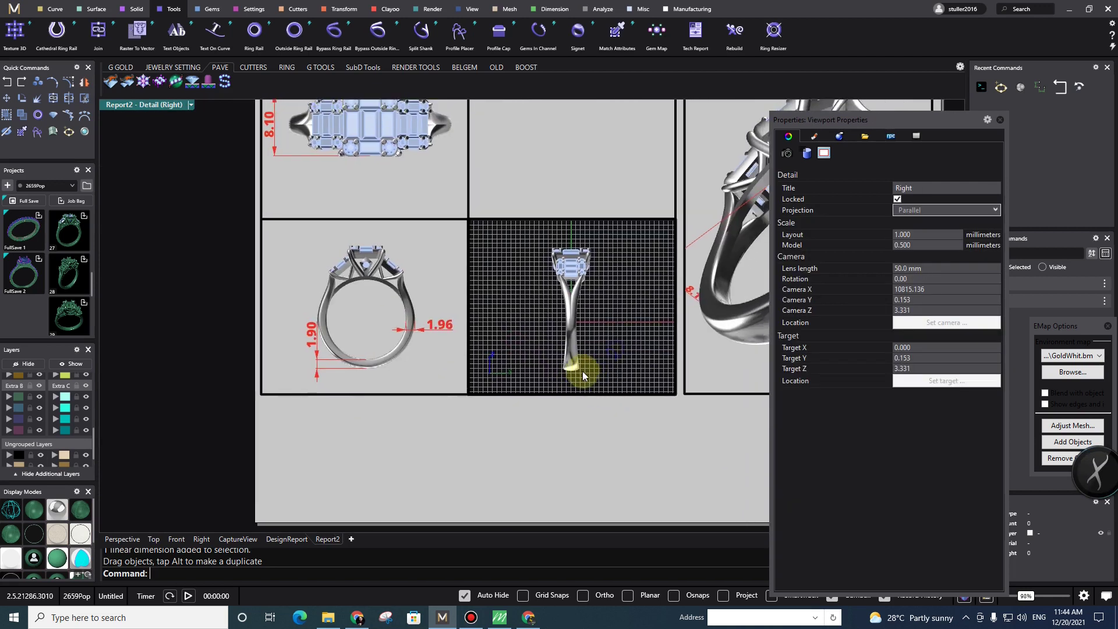
text(Dim)
key(Return)
scroll(541, 379, up, 5)
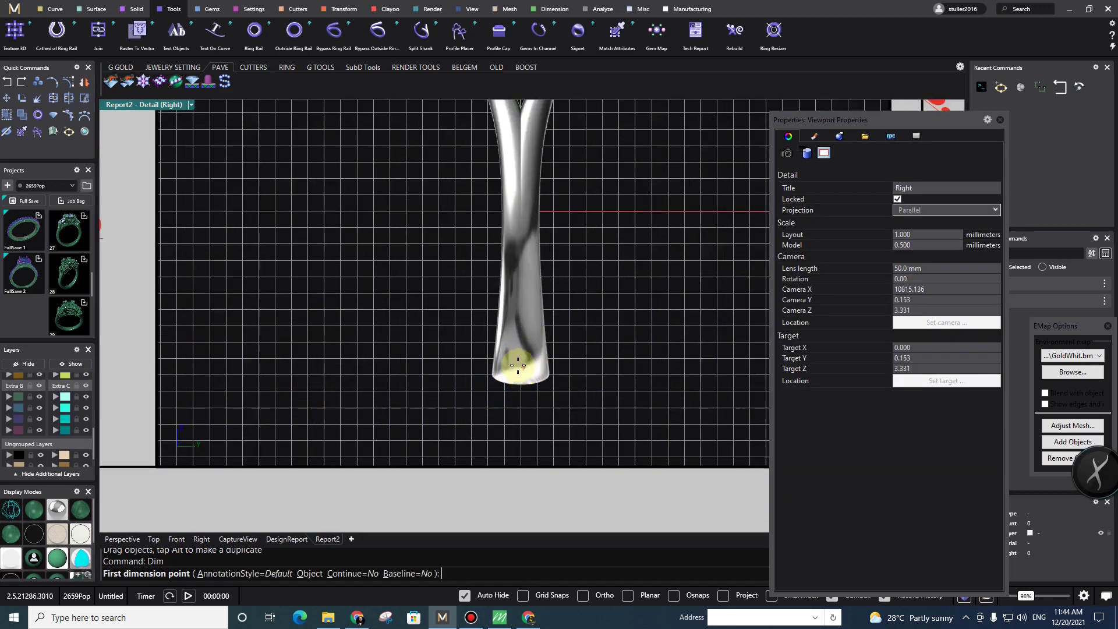
click(486, 371)
click(553, 383)
click(555, 420)
double_click(622, 311)
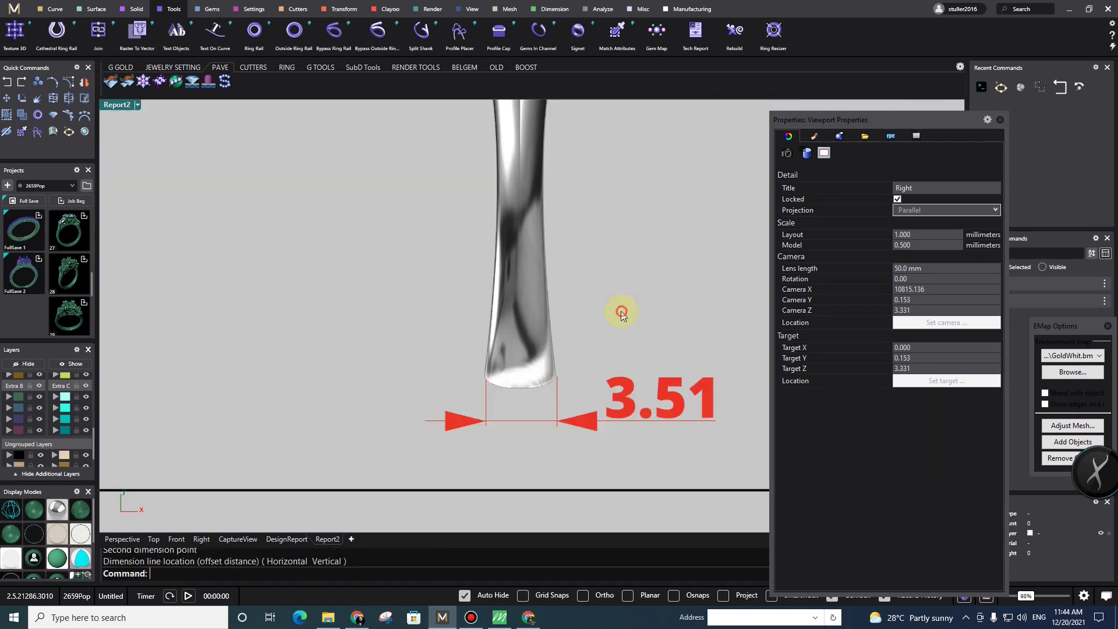
- Activate the smaller Perspective detail above the Right detail and rotate its view of the ring slightly
scroll(592, 290, down, 8)
right_drag(582, 151, 550, 303)
scroll(537, 239, down, 4)
right_drag(600, 274, 505, 249)
right_drag(505, 364, 470, 349)
scroll(459, 183, up, 5)
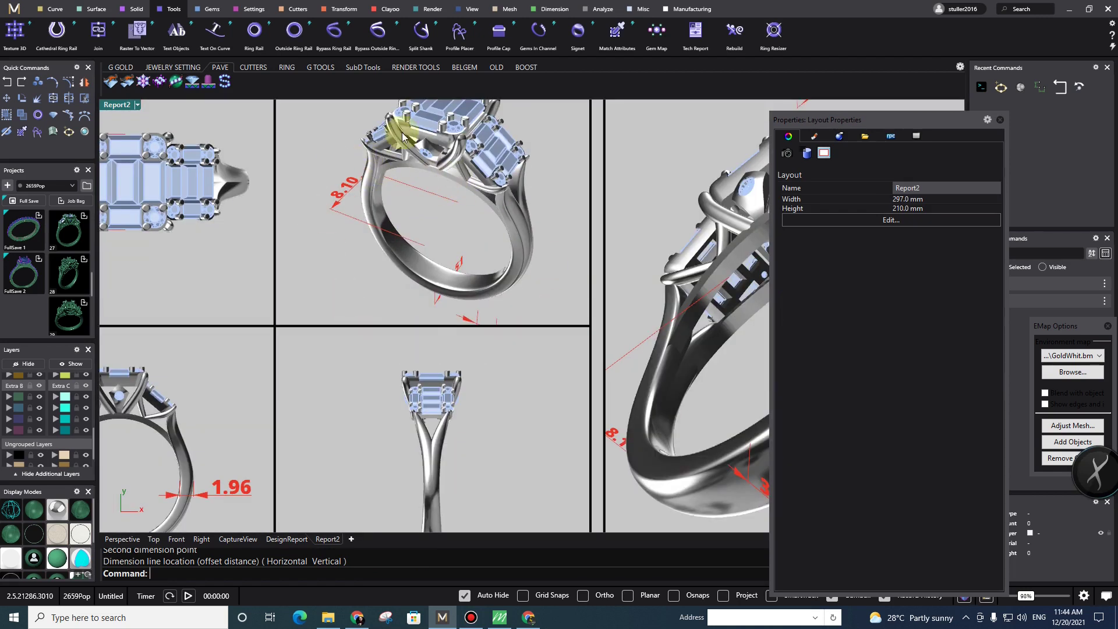
right_drag(471, 254, 489, 310)
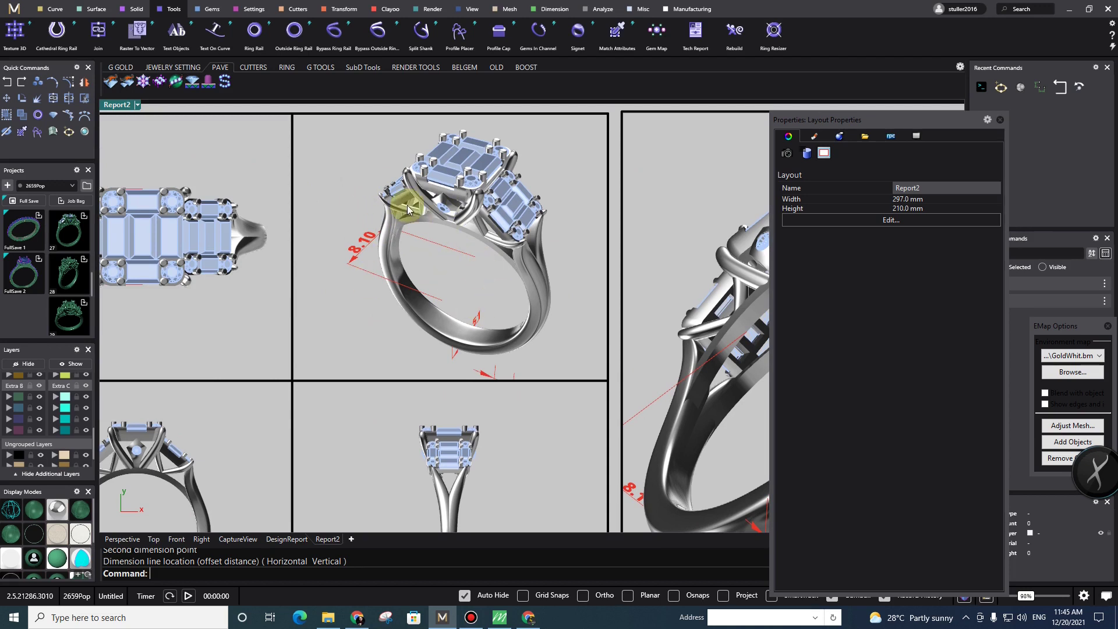
double_click(337, 170)
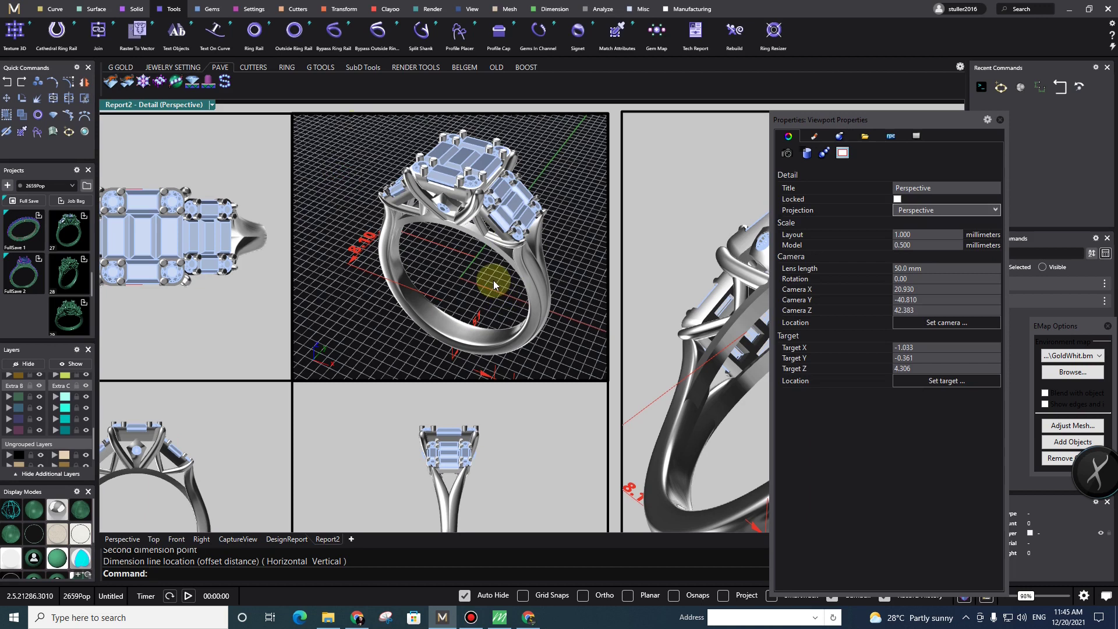
right_drag(446, 272, 422, 266)
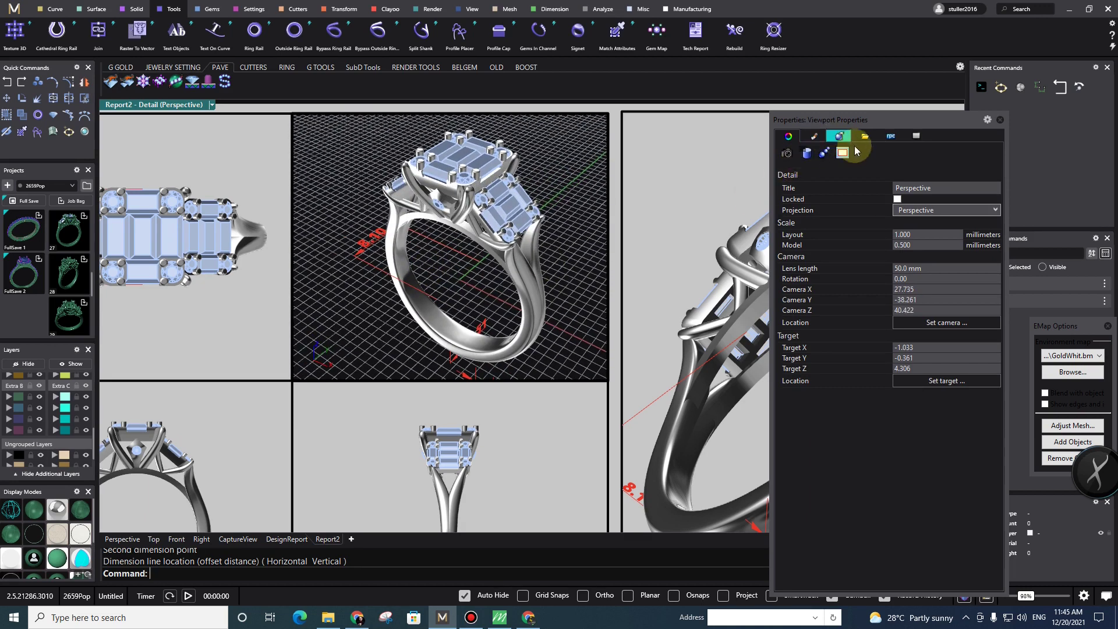
- Hide the dimensions in the small Perspective detail by setting its display mode to Plastic, and return to the layout page
click(917, 137)
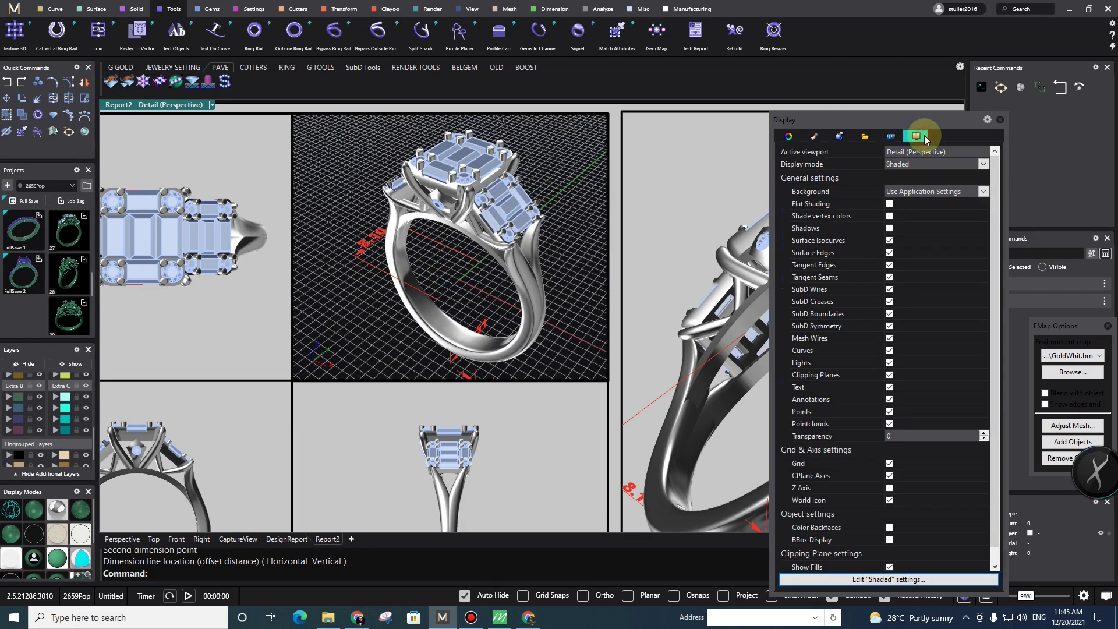
double_click(380, 152)
double_click(359, 155)
click(172, 105)
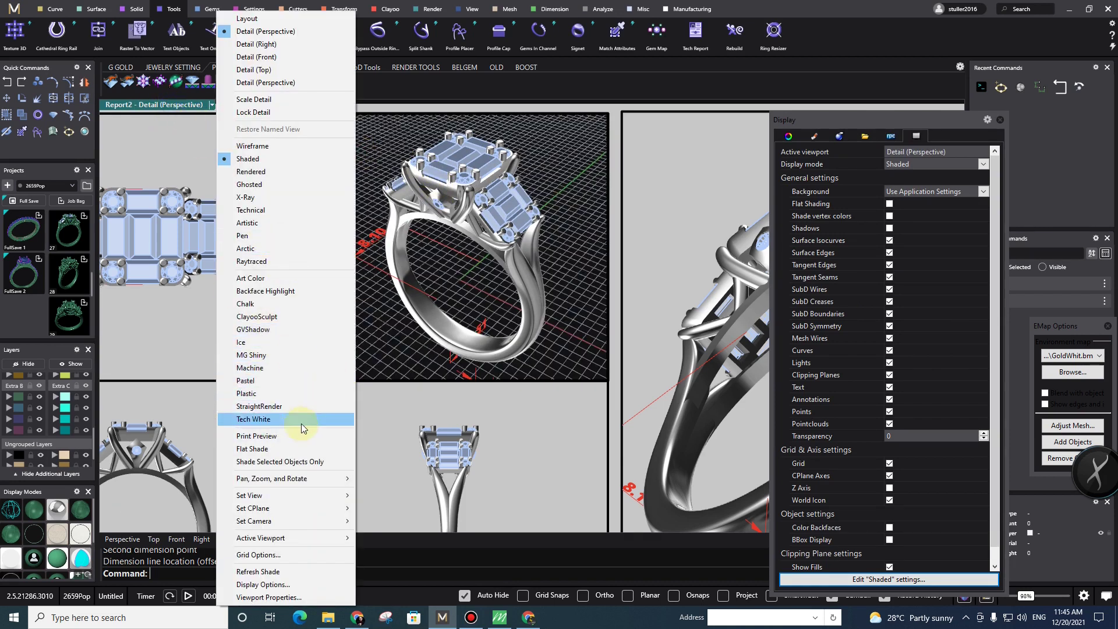
click(262, 394)
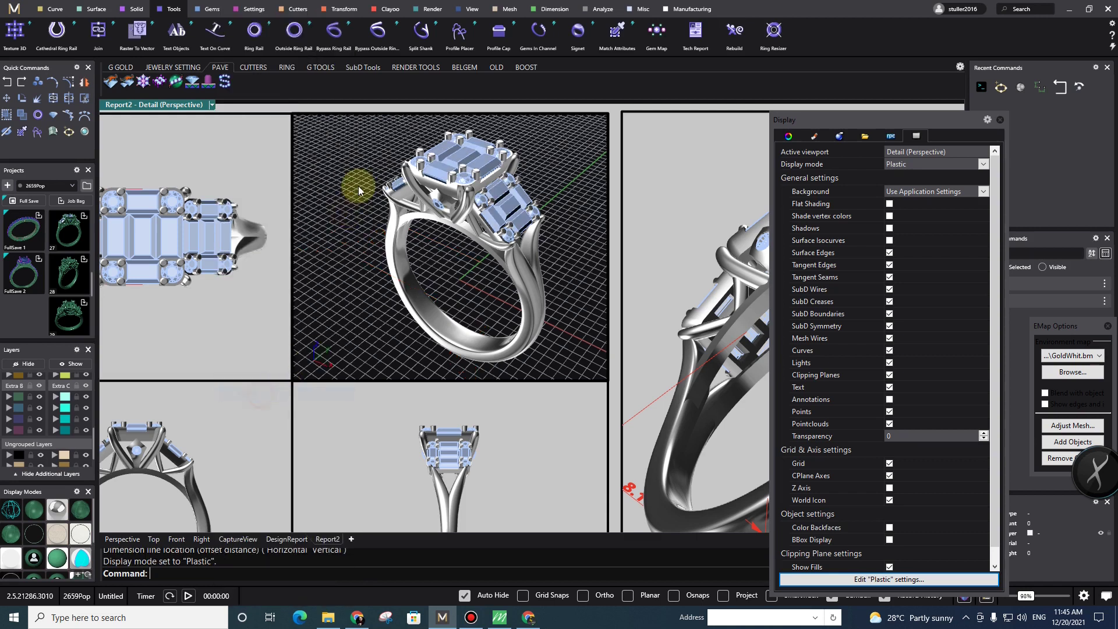
click(889, 399)
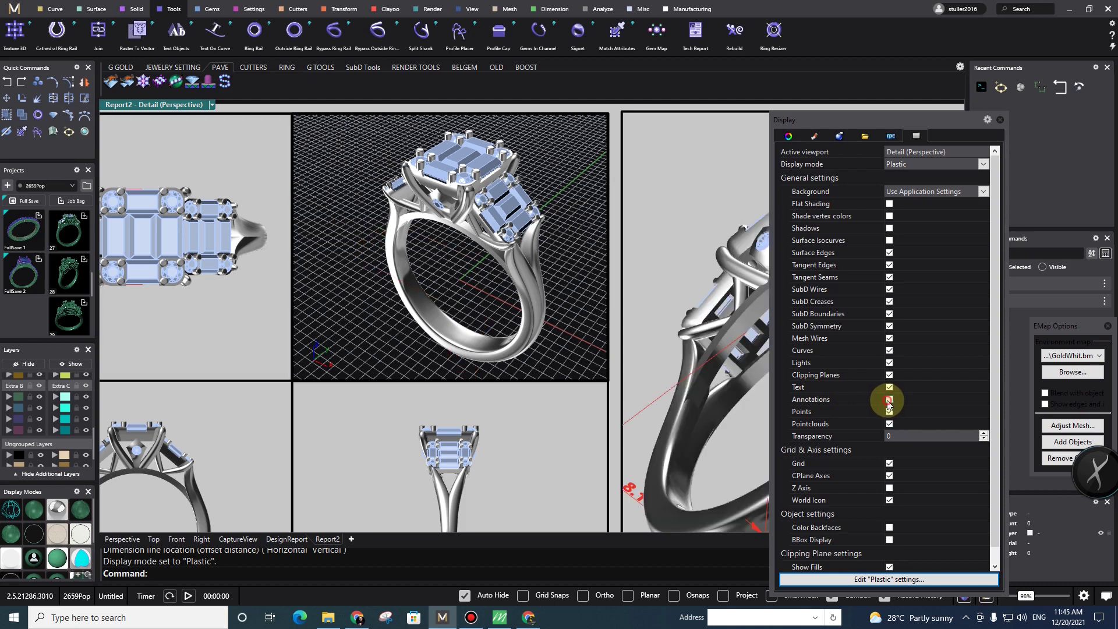
click(354, 199)
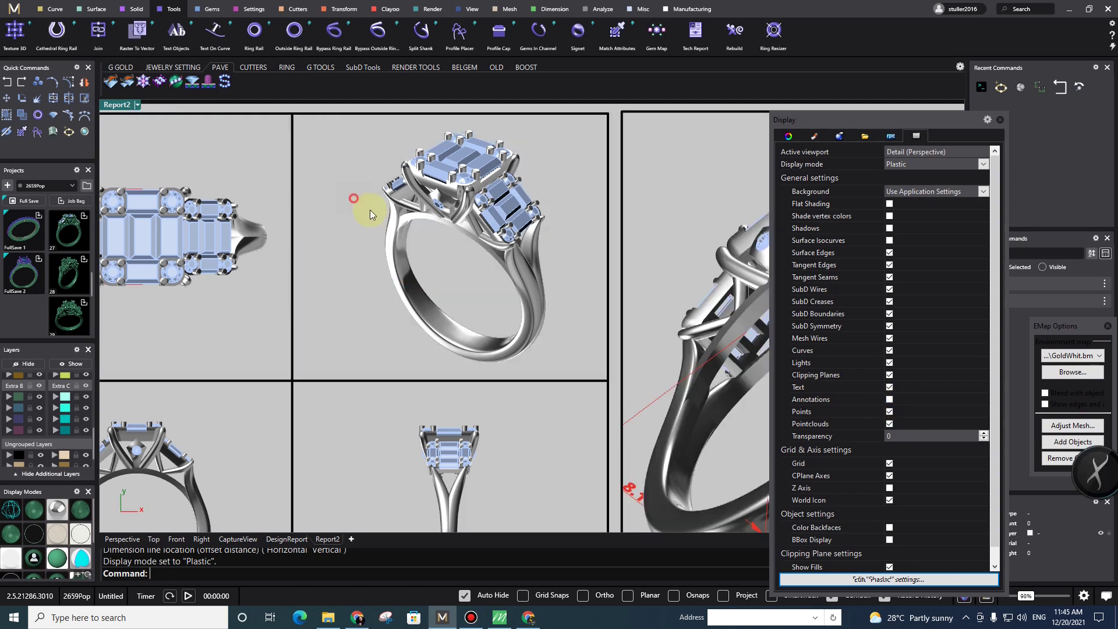
- Activate the large Perspective detail, set its display mode to Plastic, and return to the layout page
scroll(481, 243, down, 8)
right_drag(582, 304, 542, 296)
scroll(645, 280, up, 4)
double_click(577, 302)
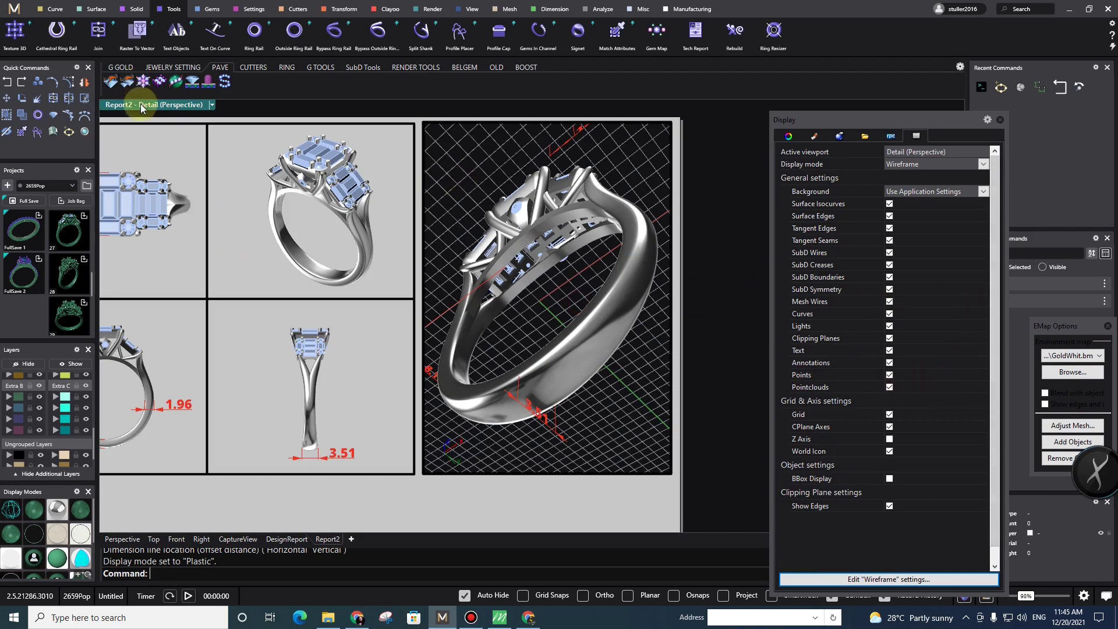
click(212, 105)
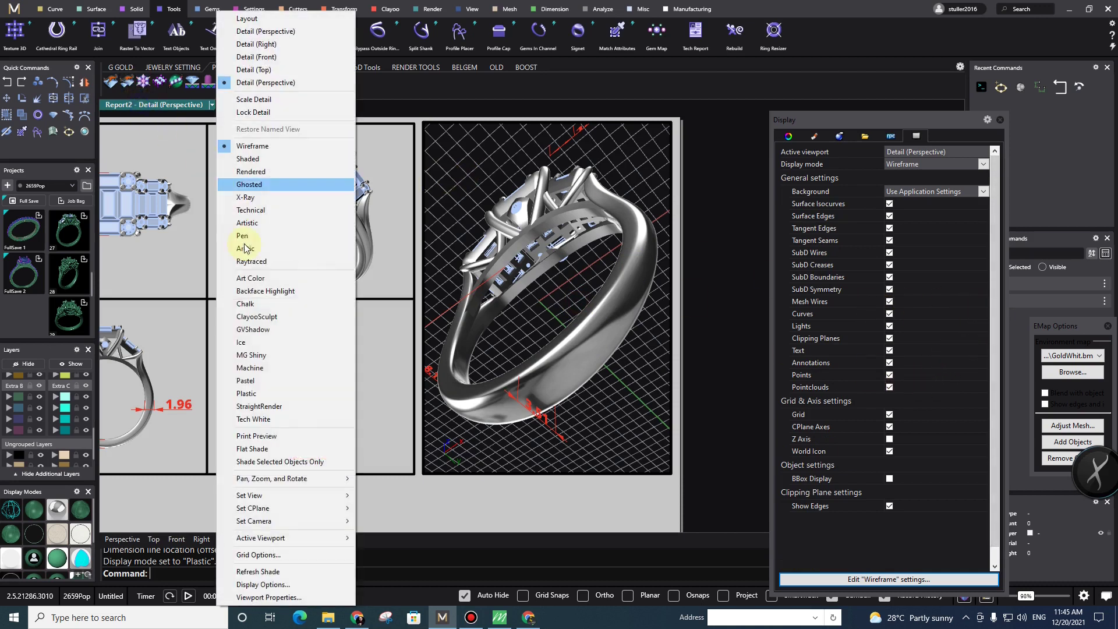
click(288, 392)
double_click(542, 298)
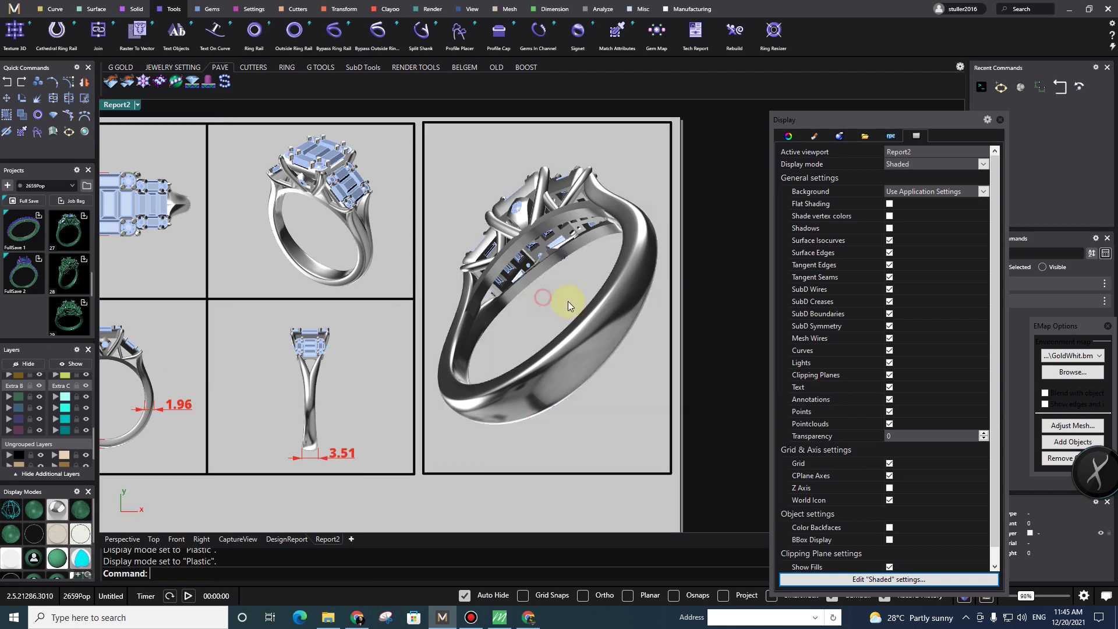
- Close the floating display settings and review the whole Report2 page with its five details
scroll(559, 303, down, 3)
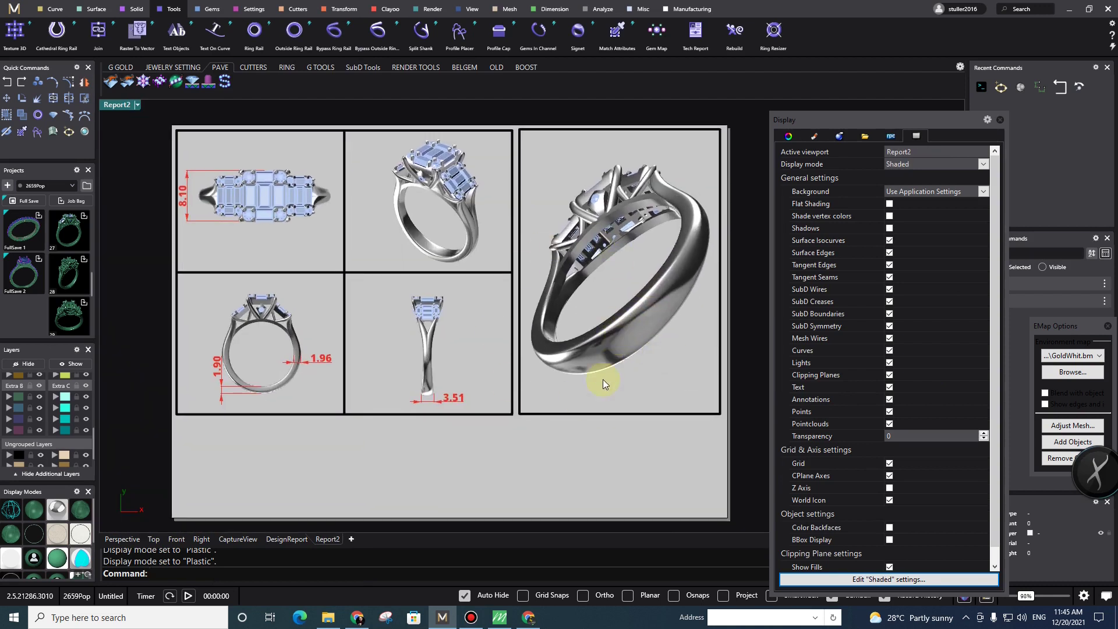
right_drag(615, 361, 636, 358)
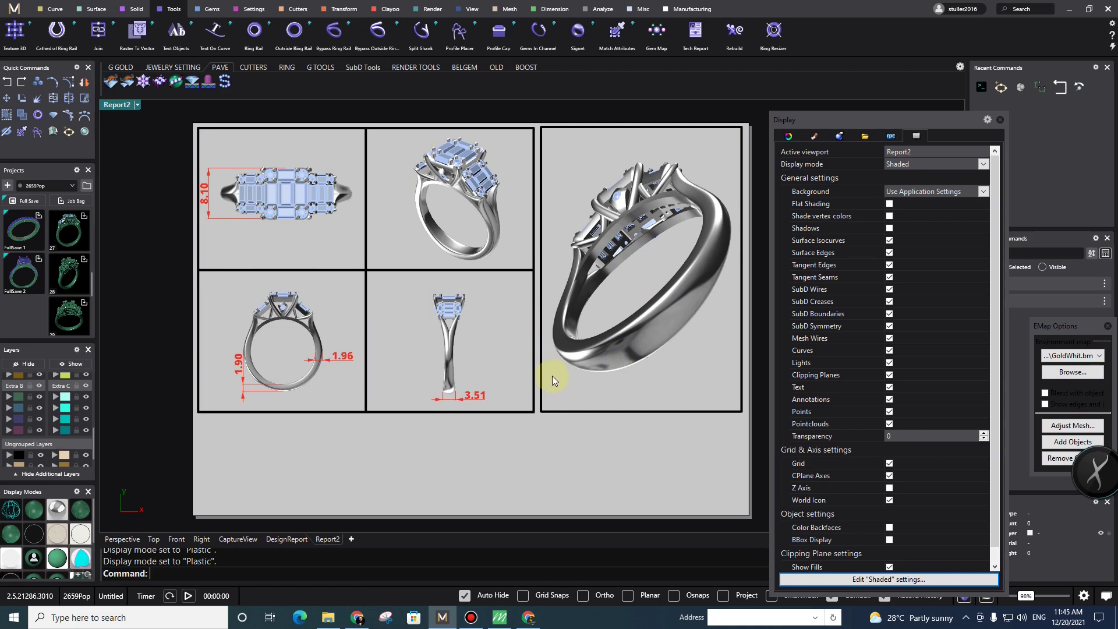
right_drag(704, 384, 674, 370)
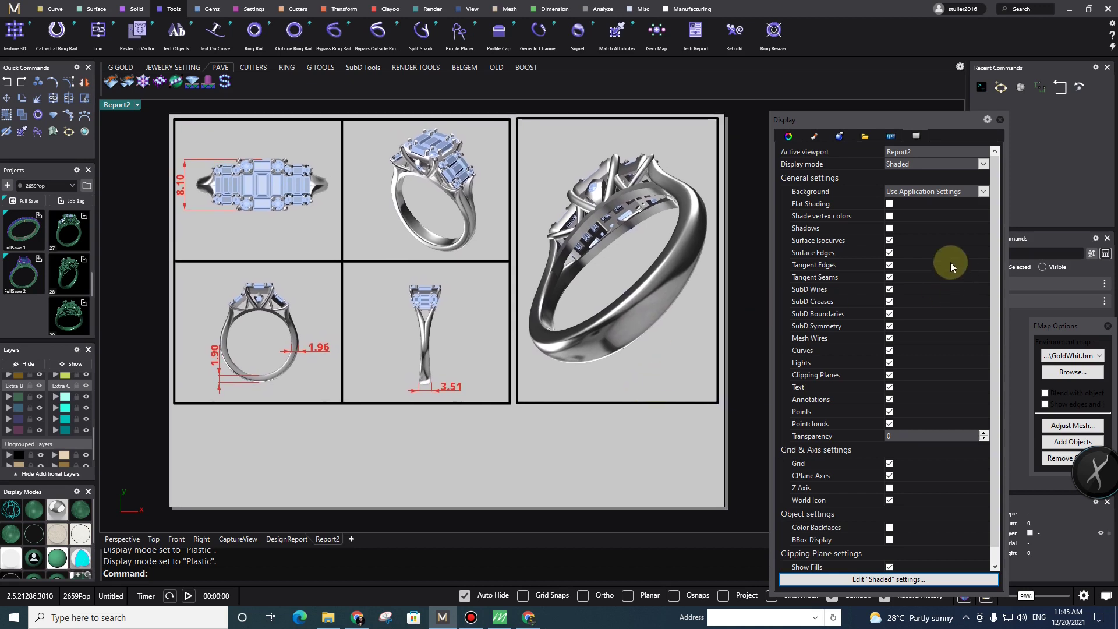
click(1000, 121)
right_drag(724, 287, 703, 273)
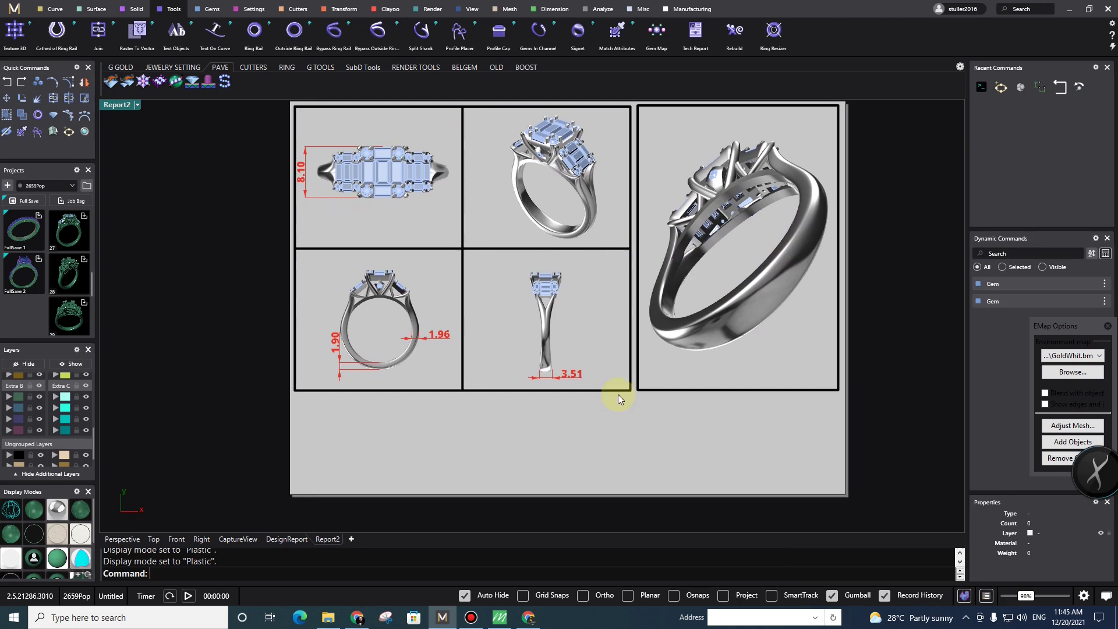
right_drag(621, 420, 595, 390)
scroll(290, 402, up, 2)
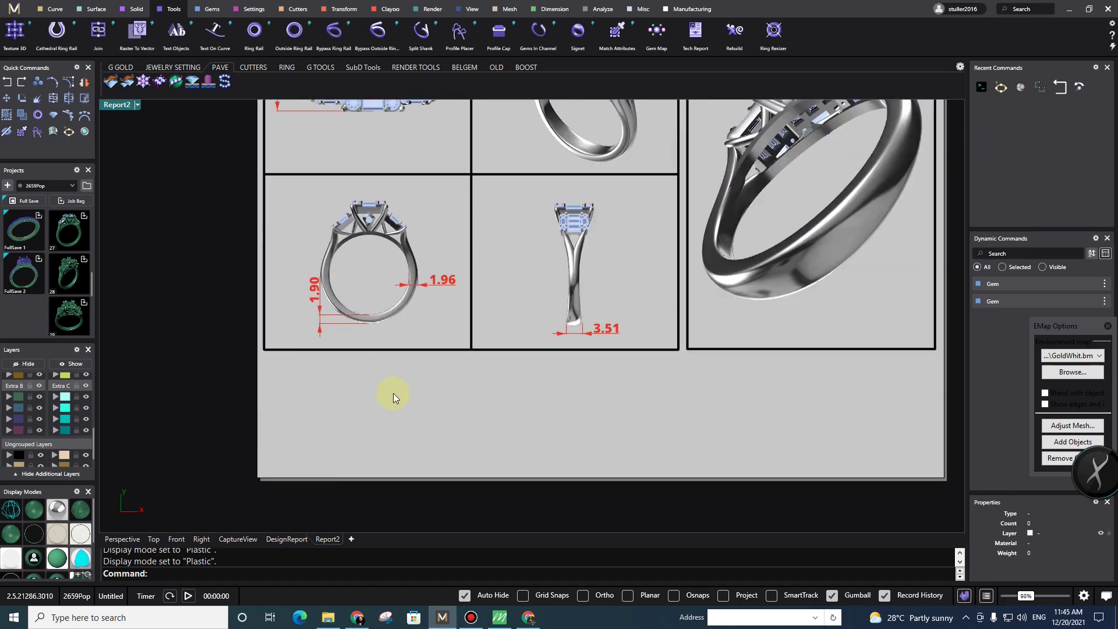
scroll(389, 398, down, 2)
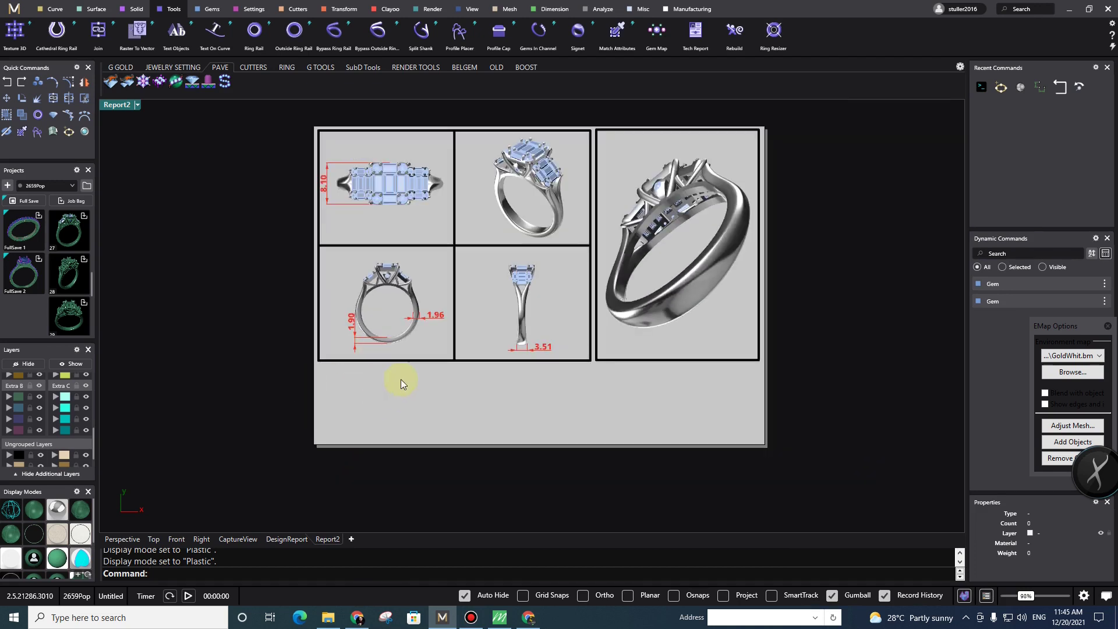
- Insert the picture output-onlinepngtools.png on the layout page, in the empty area beneath the Front detail
scroll(398, 391, up, 1)
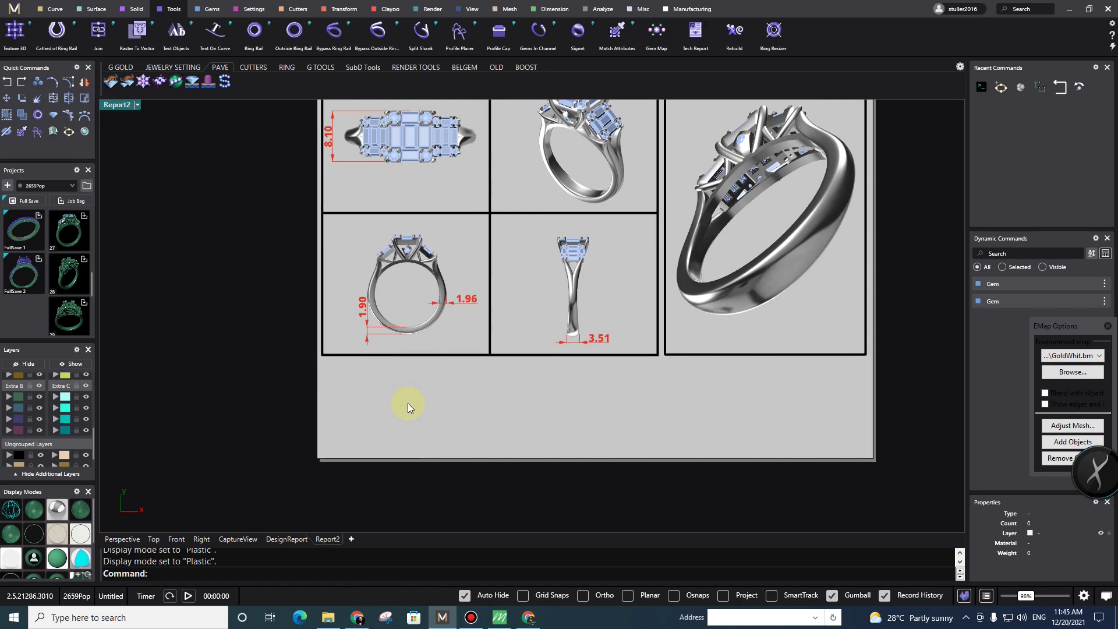
key(Return)
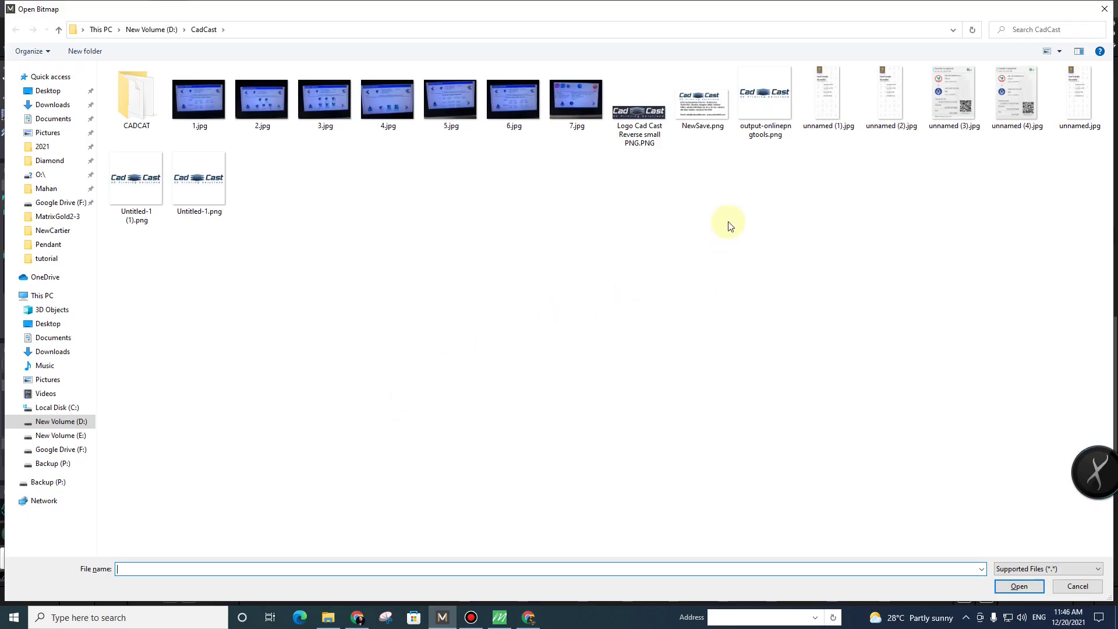
click(765, 146)
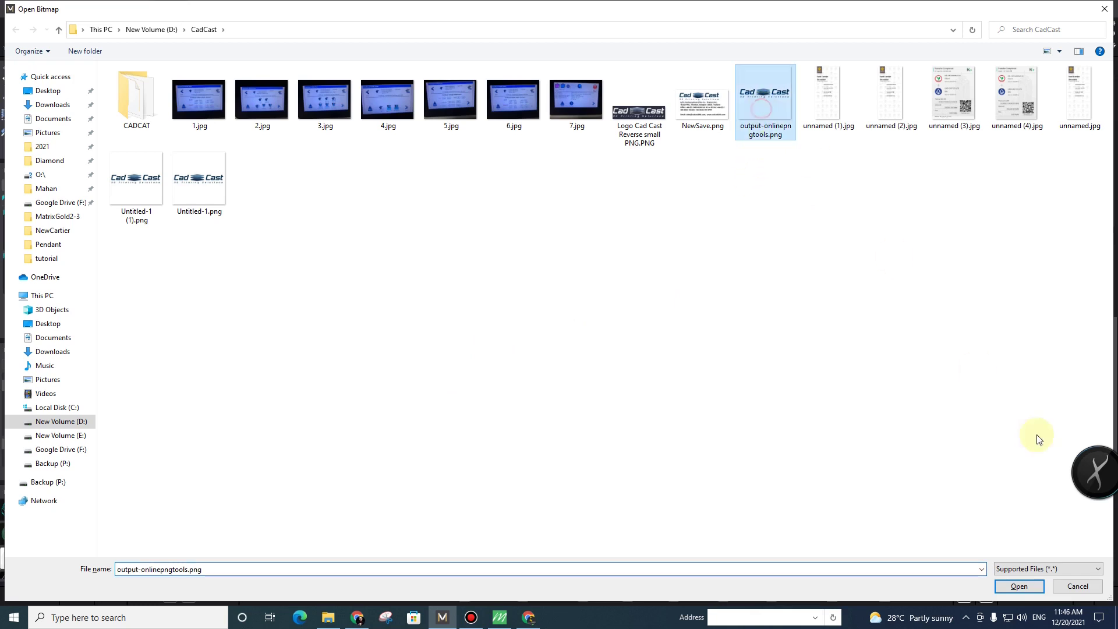
click(1019, 587)
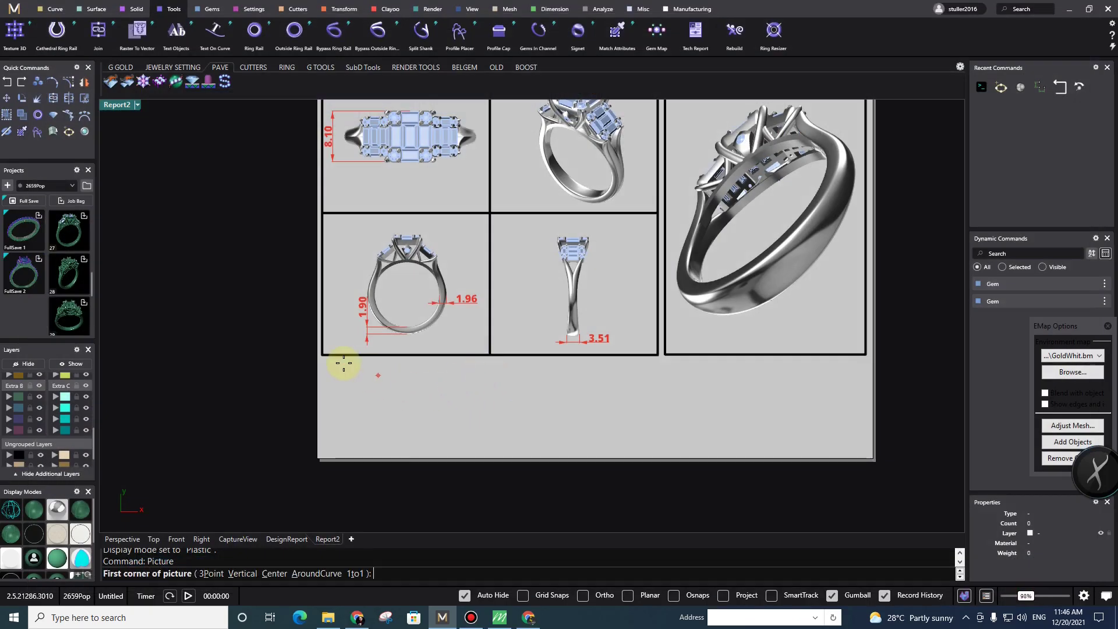
click(334, 368)
click(514, 436)
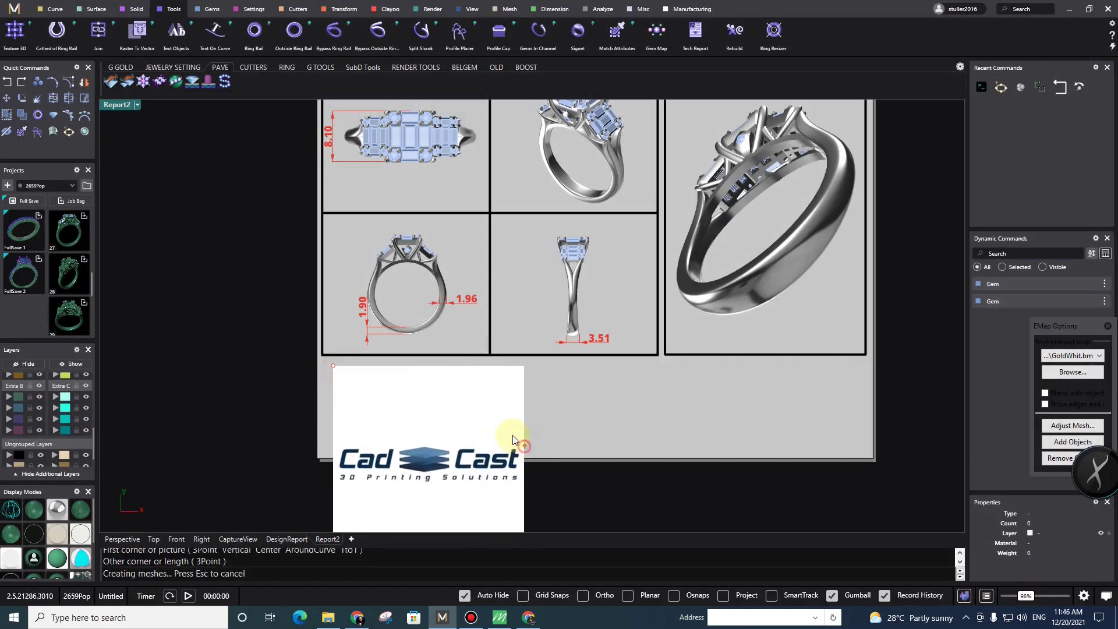
- Move the inserted Cad Cast logo picture off the page into the empty space to its left
scroll(519, 351, down, 2)
scroll(519, 351, up, 2)
drag(543, 315, 286, 301)
scroll(373, 332, up, 2)
scroll(375, 310, up, 2)
right_drag(416, 202, 457, 217)
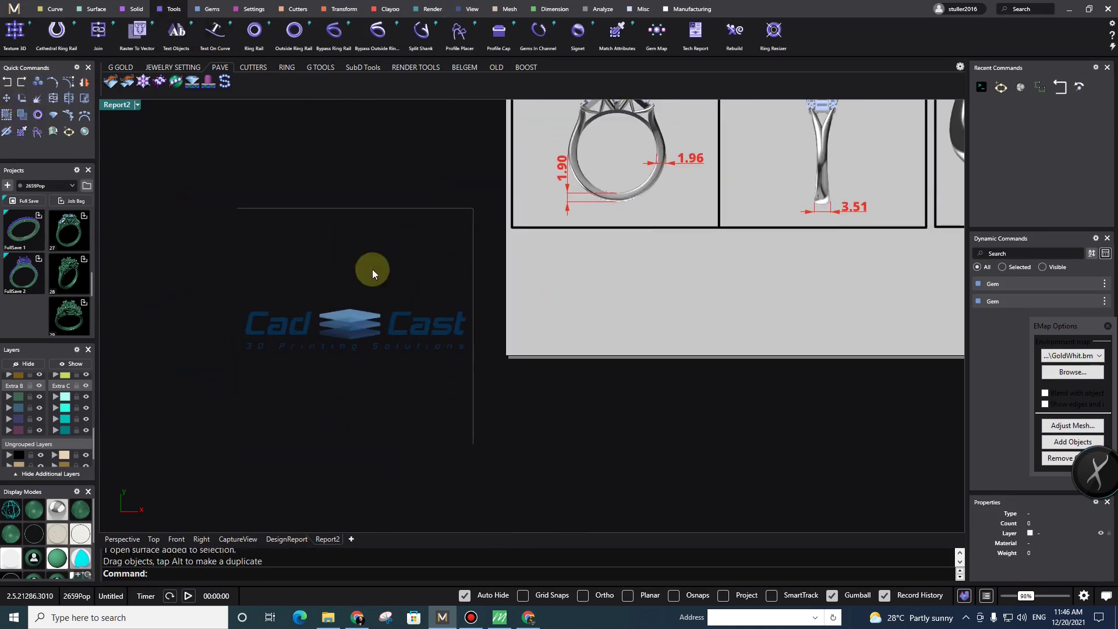
right_drag(306, 352, 286, 348)
right_drag(374, 237, 424, 266)
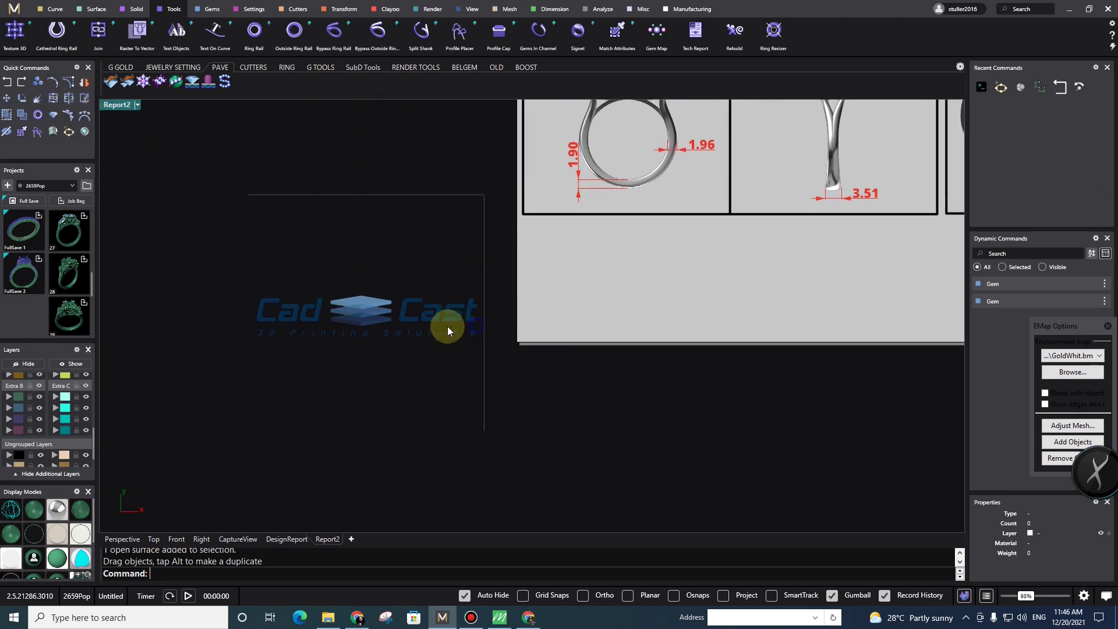
- Draw a rectangle closely around the Cad Cast lettering on the logo picture as a crop outline
scroll(454, 336, up, 2)
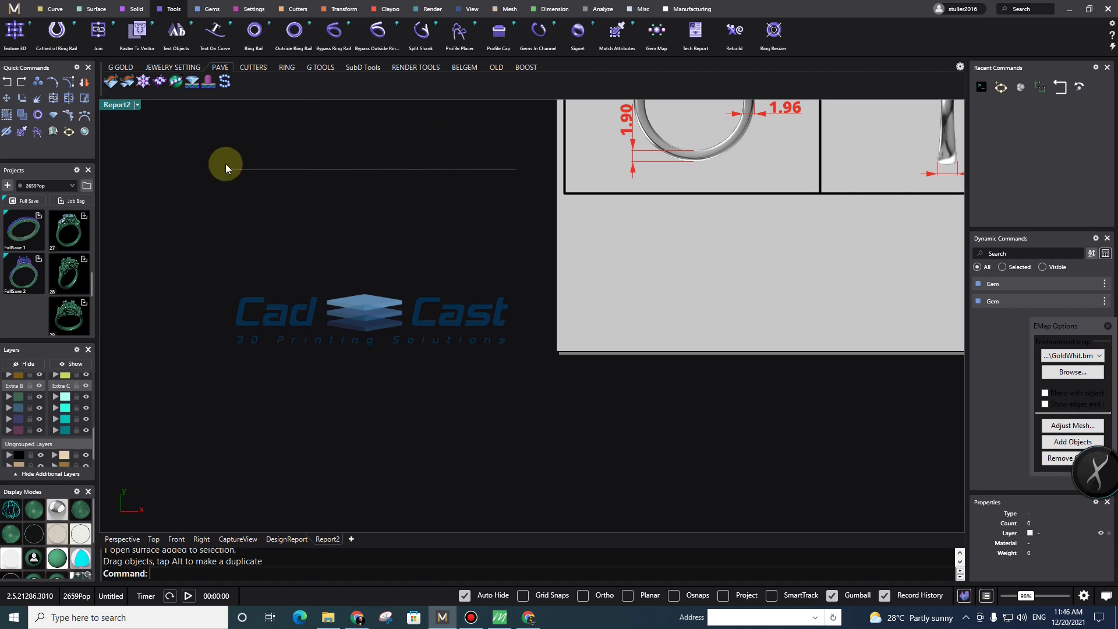
click(55, 9)
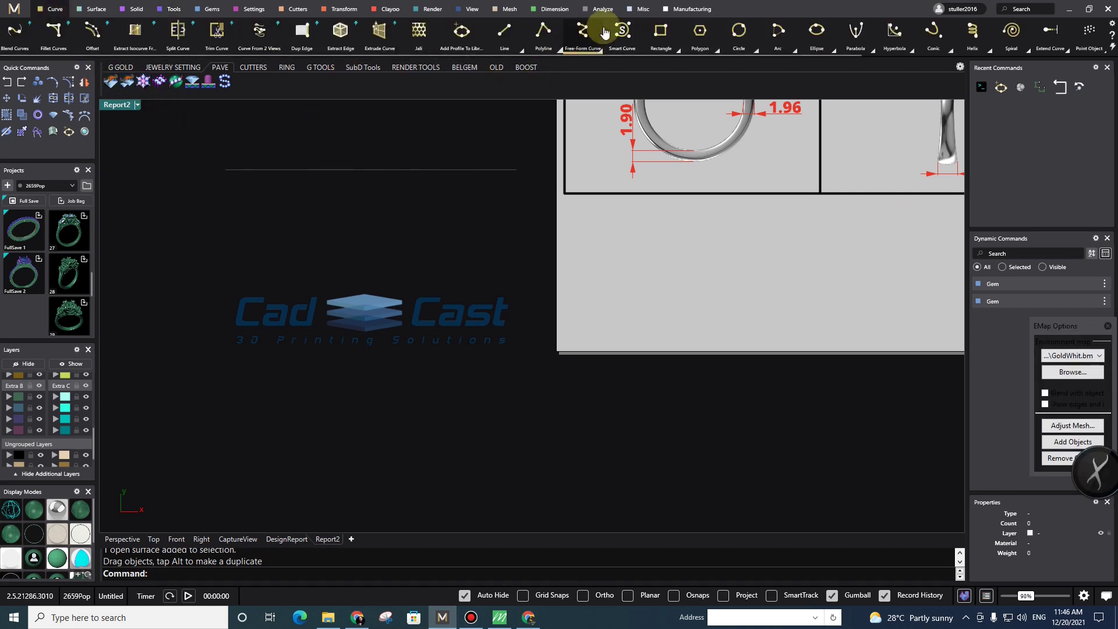
click(661, 30)
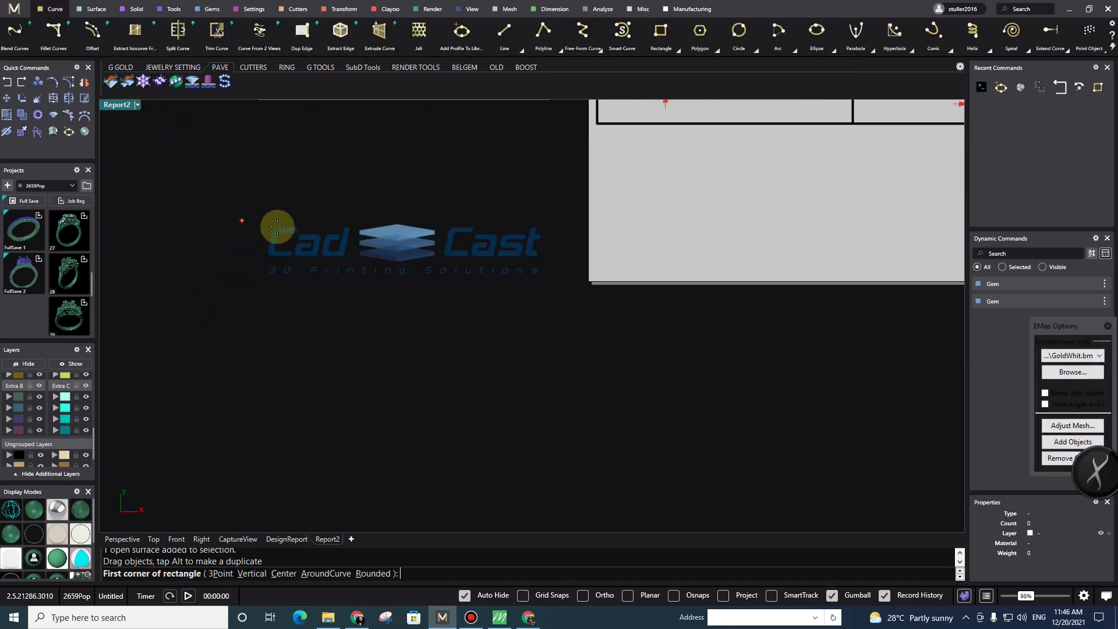
scroll(255, 224, down, 1)
click(173, 243)
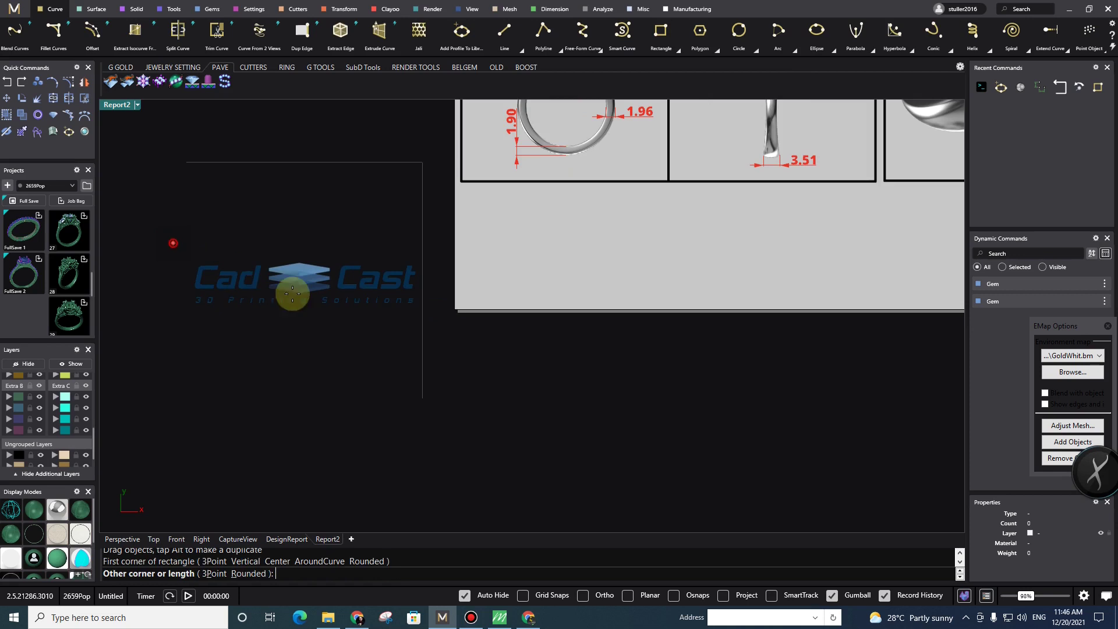
click(423, 324)
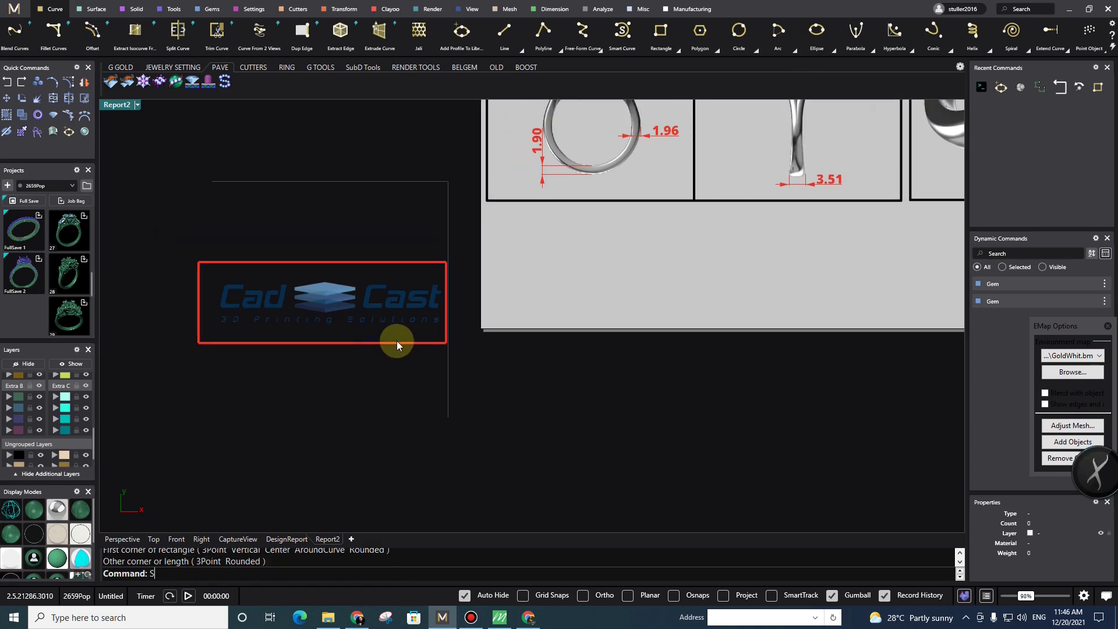
- Split the logo picture with the rectangle and delete the surplus pieces around the lettering
text(Split)
key(Return)
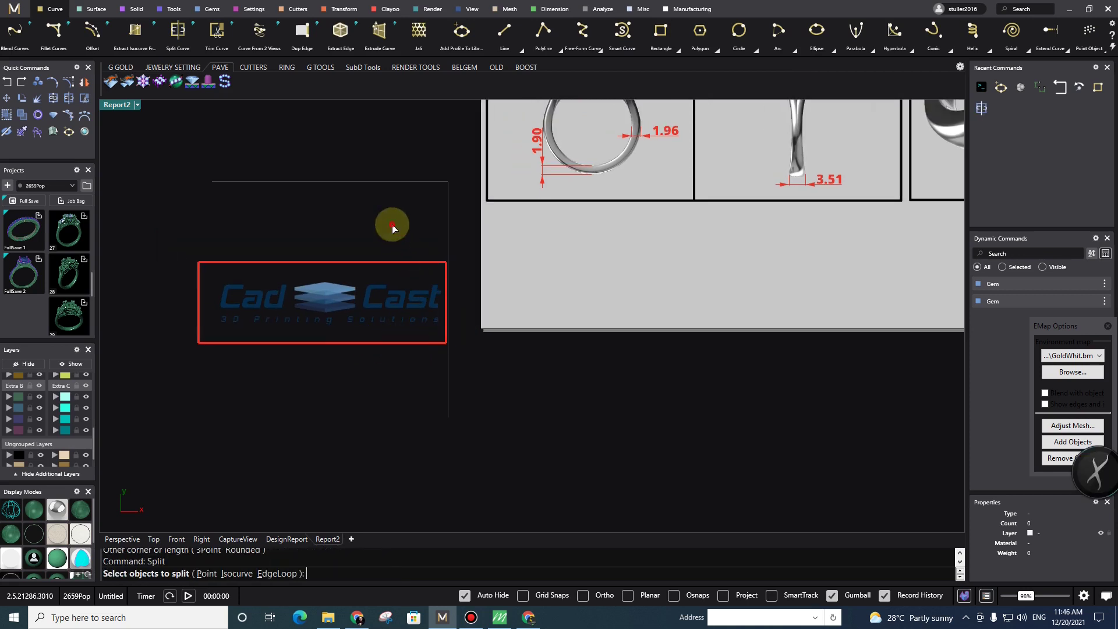
click(380, 264)
key(Return)
click(379, 265)
key(Return)
key(Delete)
click(200, 265)
key(Delete)
- Move the cropped logo onto the page beneath the Front detail and scale it down slightly to fit
scroll(304, 300, down, 6)
drag(304, 305, 487, 295)
scroll(452, 289, up, 8)
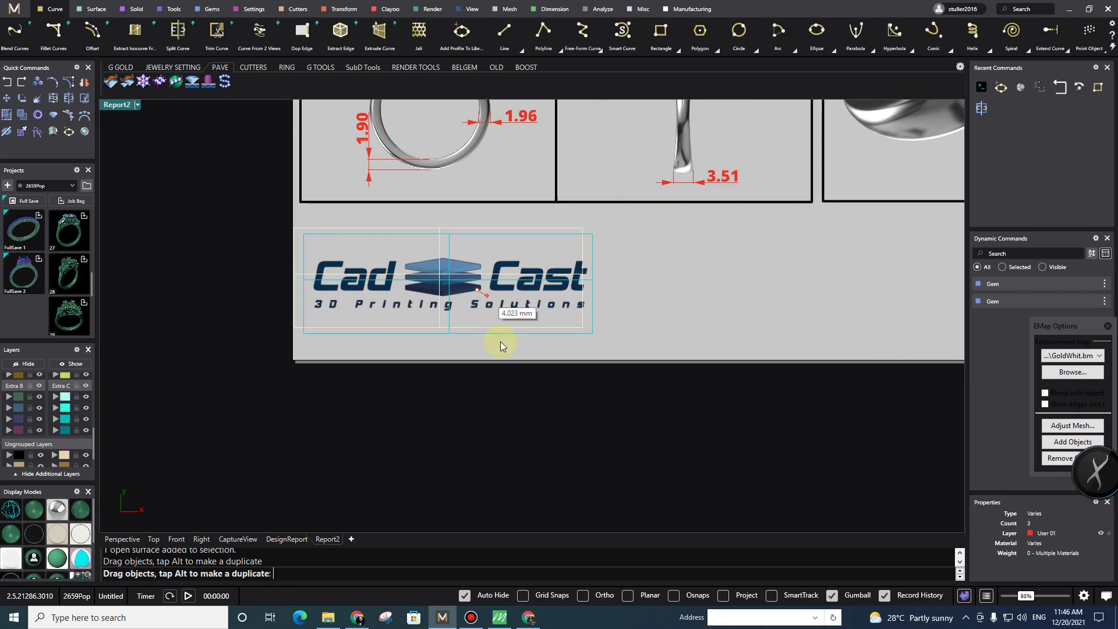
shift+drag(304, 284, 317, 283)
drag(460, 265, 445, 238)
click(508, 299)
- Add a text object containing the company's postal address and place it beside the logo on the page
scroll(524, 279, down, 6)
scroll(516, 308, up, 4)
right_drag(516, 308, 521, 366)
scroll(514, 301, down, 5)
right_drag(533, 312, 462, 307)
scroll(434, 306, up, 2)
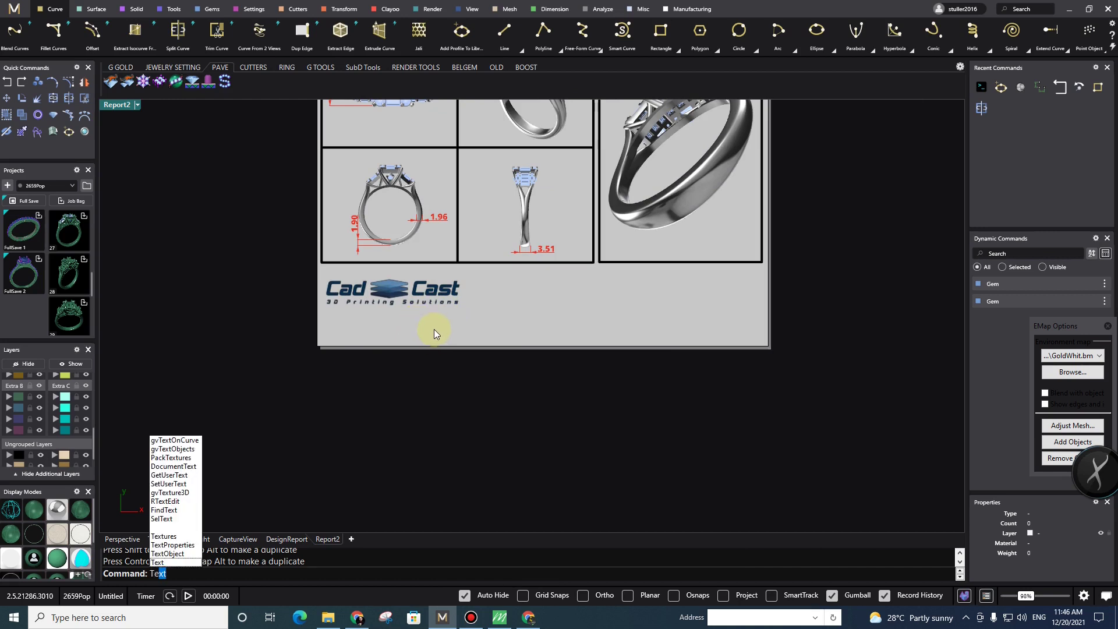
key(Return)
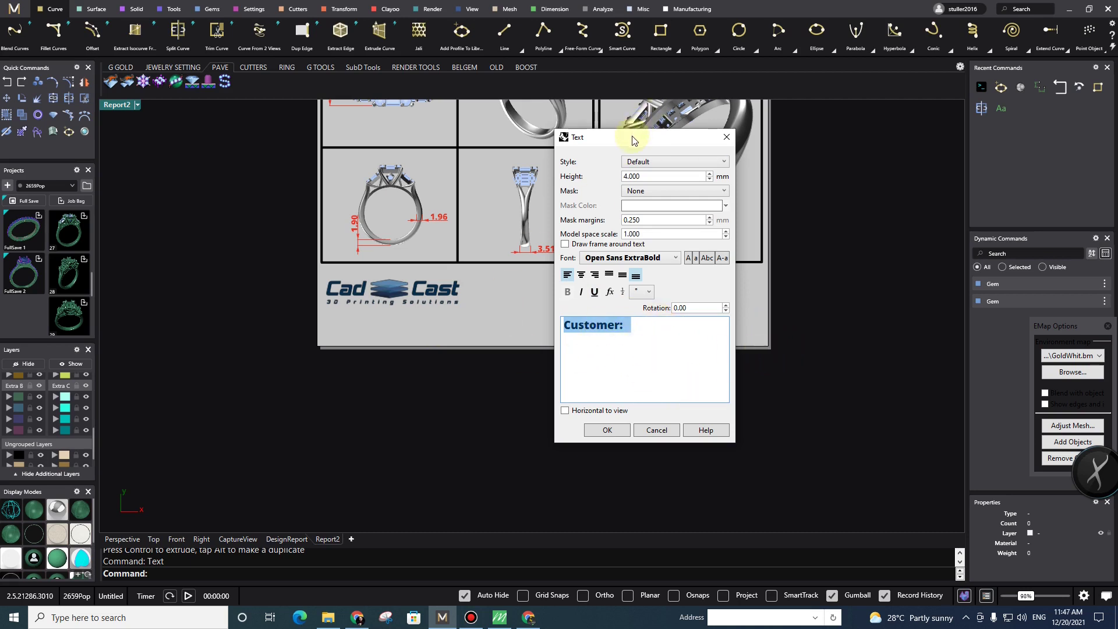
click(645, 330)
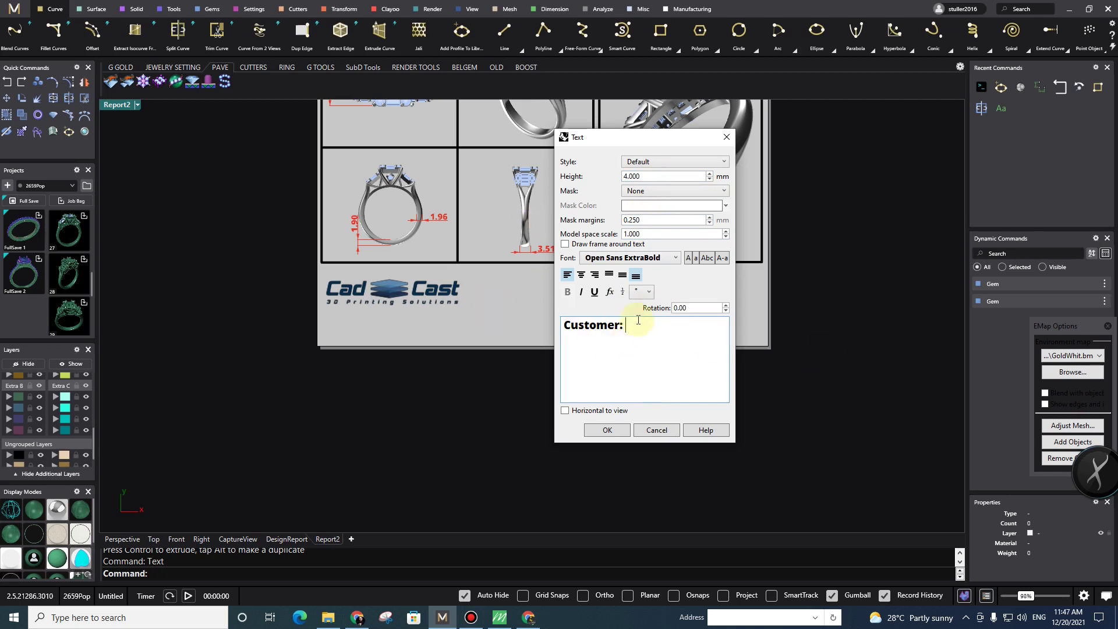
drag(637, 323, 512, 317)
key(BackSpace)
text(6/18 Rachadaphisek (Tha Pra - Taksin) Road, Thalat Phlu, Thonburi, Bangkok 10600 Thailand)
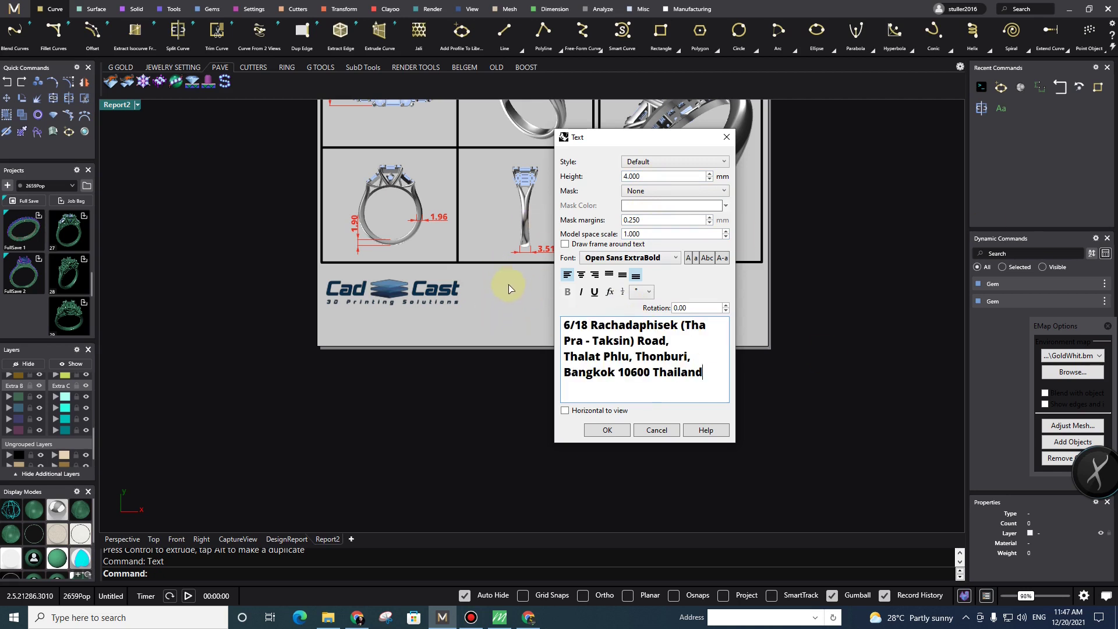
click(600, 433)
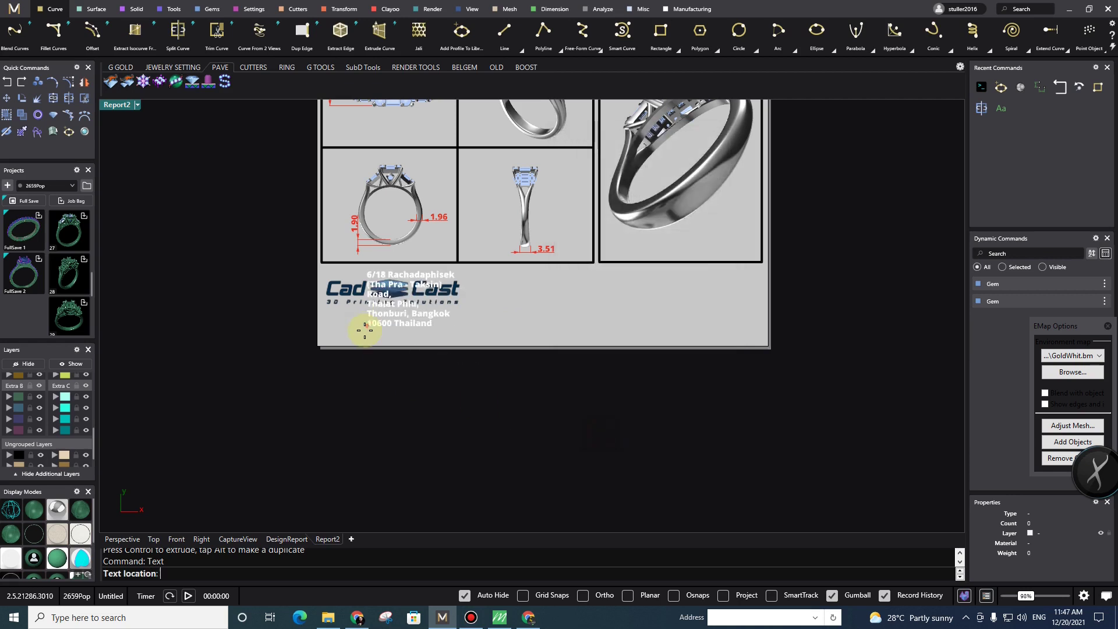
click(489, 325)
- Try scaling and shifting the address text with the gumball, and undo these changes
drag(454, 393, 655, 273)
drag(485, 307, 373, 308)
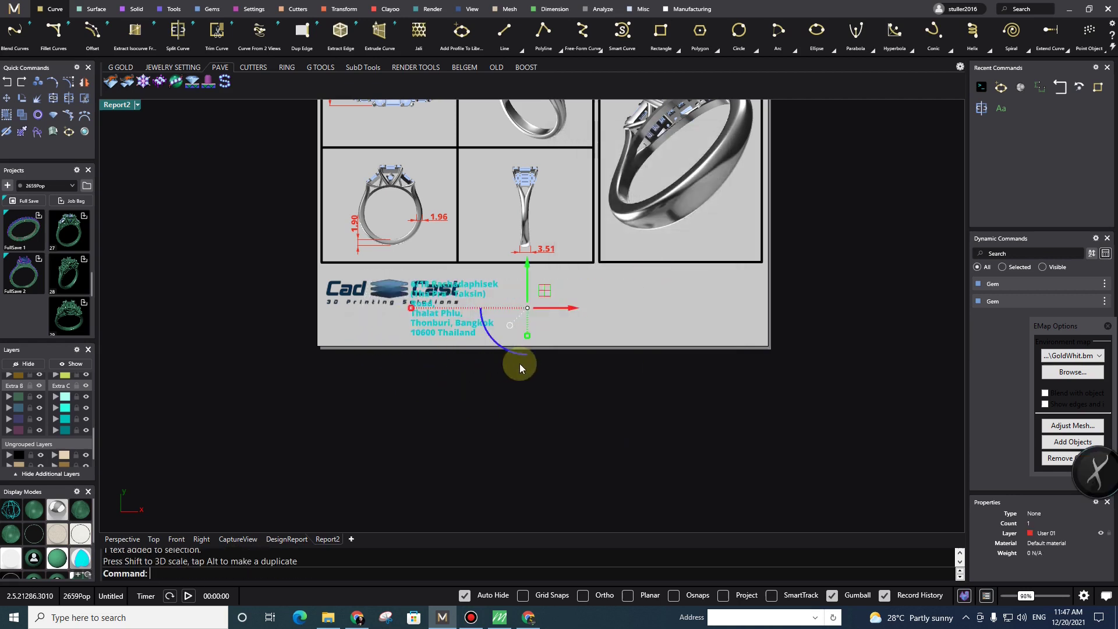
drag(541, 292, 599, 295)
drag(470, 312, 404, 311)
key(ctrl+z)
key(ctrl+z)
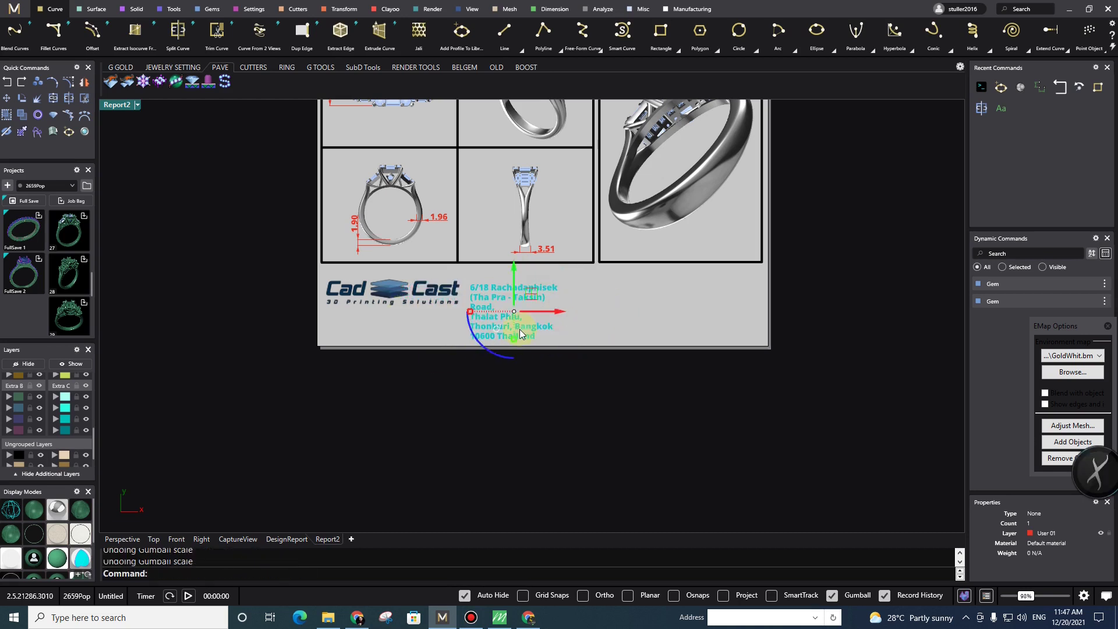
- Move the address text beneath the Cad Cast logo and widen its frame so it wraps onto two lines
click(453, 306)
drag(498, 308, 321, 328)
key(ctrl+z)
drag(410, 308, 425, 305)
shift+drag(335, 322, 321, 324)
drag(426, 303, 426, 306)
drag(346, 327, 453, 304)
- Nudge the two-line address text slightly to adjust its position beneath the logo
click(516, 398)
drag(280, 362, 573, 307)
drag(444, 307, 449, 310)
click(467, 353)
- Assign the address text to the black Extra D layer
drag(243, 382, 629, 320)
drag(267, 369, 583, 291)
scroll(28, 415, up, 4)
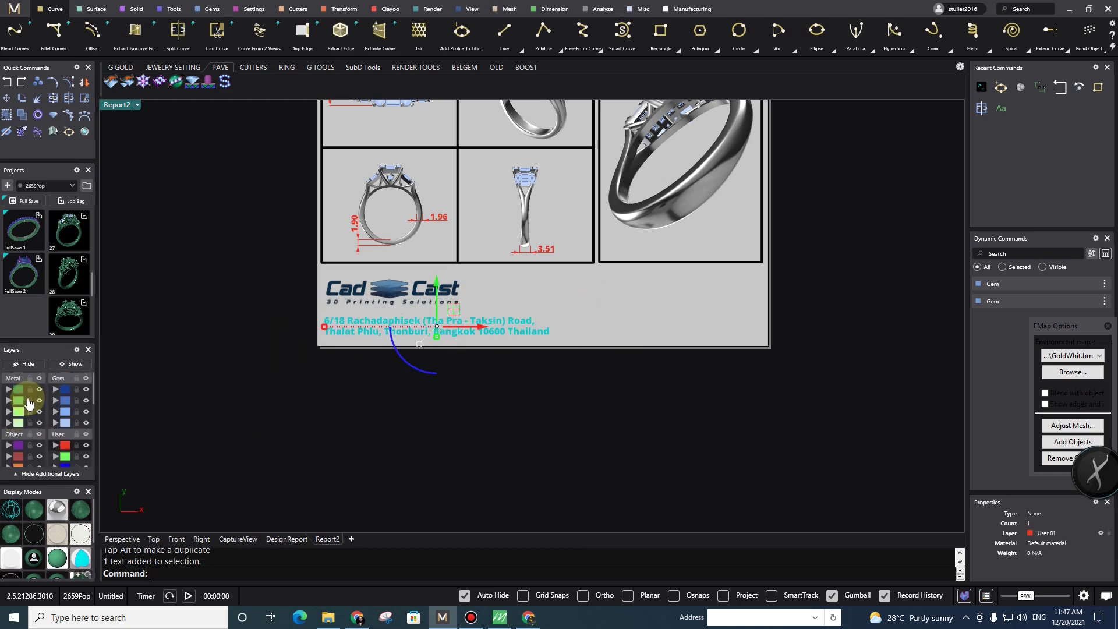
scroll(39, 417, down, 4)
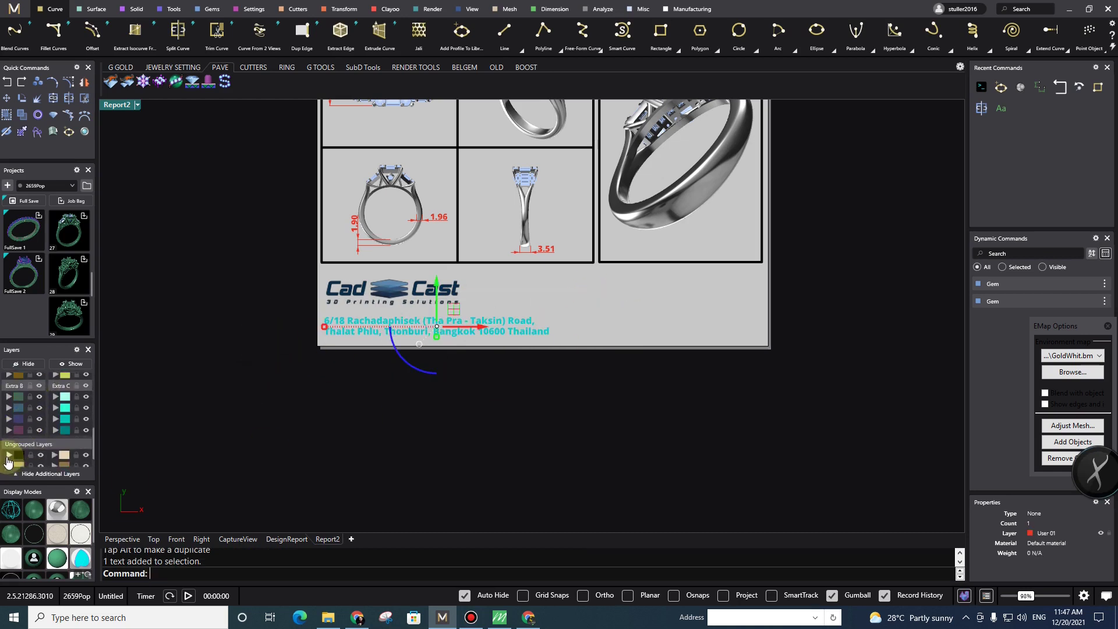
click(9, 455)
scroll(551, 369, down, 5)
scroll(641, 318, up, 5)
right_drag(516, 309, 486, 349)
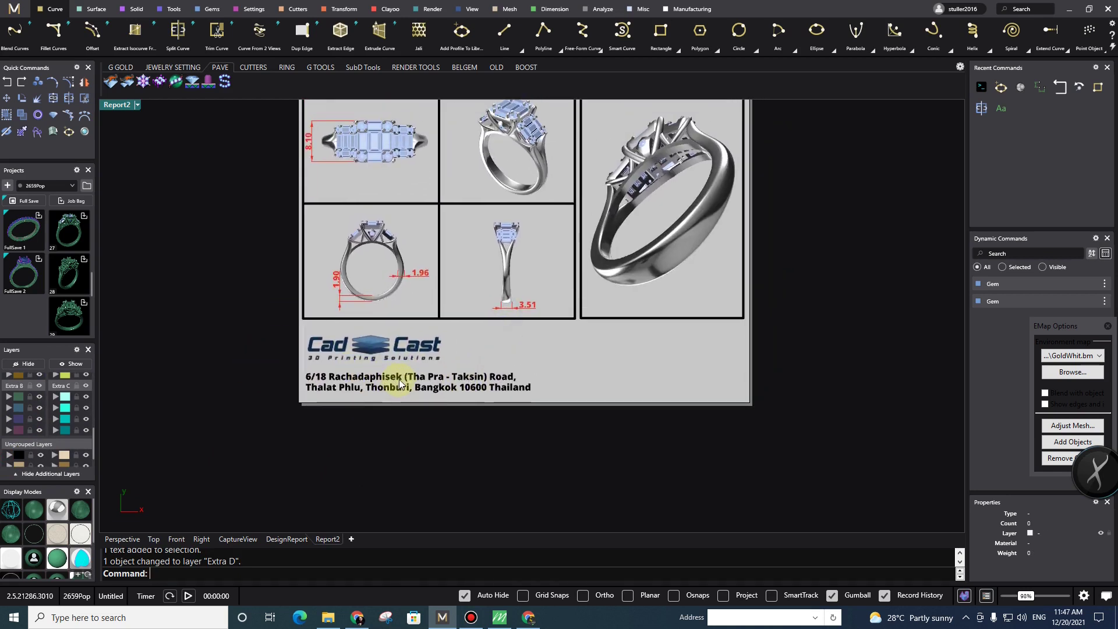
scroll(430, 375, down, 2)
right_drag(564, 343, 544, 315)
scroll(483, 300, up, 2)
drag(298, 361, 596, 298)
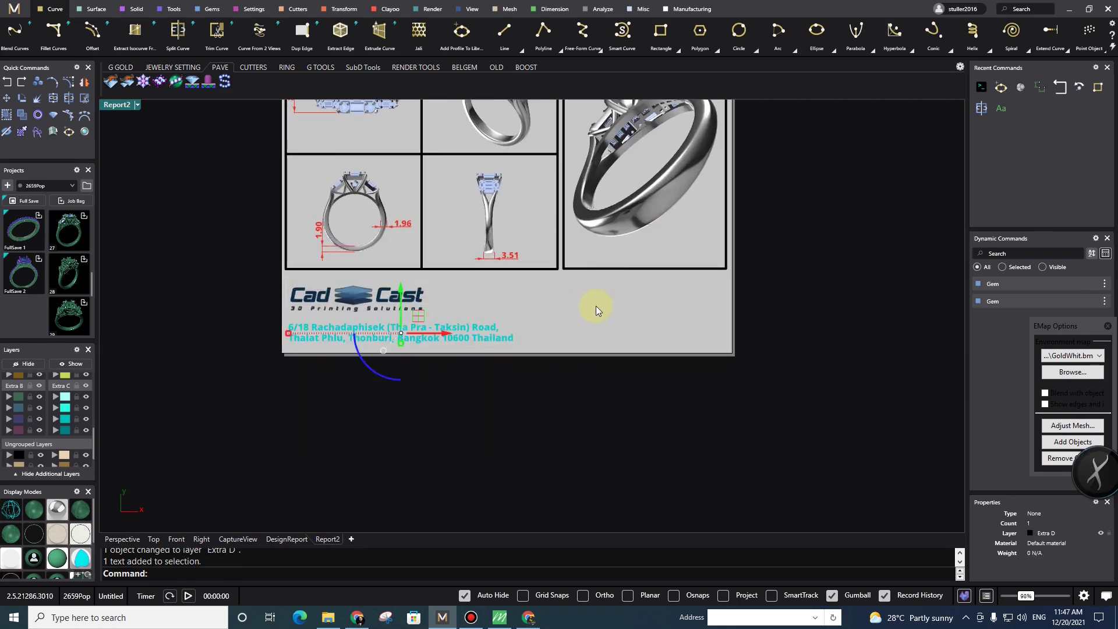
right_drag(577, 402, 553, 406)
click(552, 407)
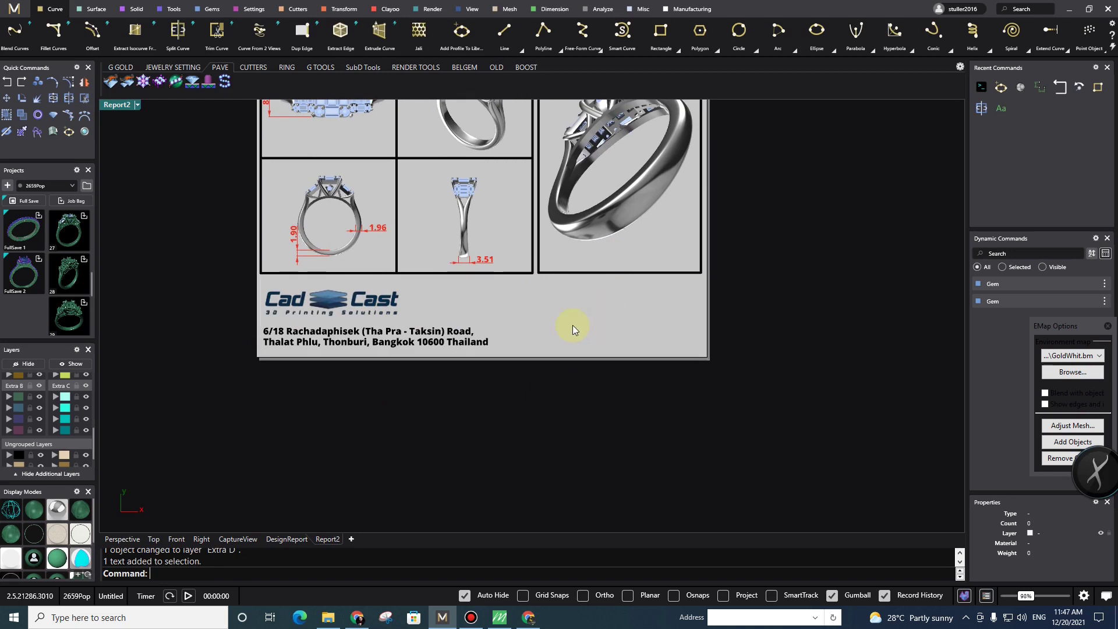
- Add a text object reading "Date:" and place it on the page beneath the large Perspective detail
right_click(435, 417)
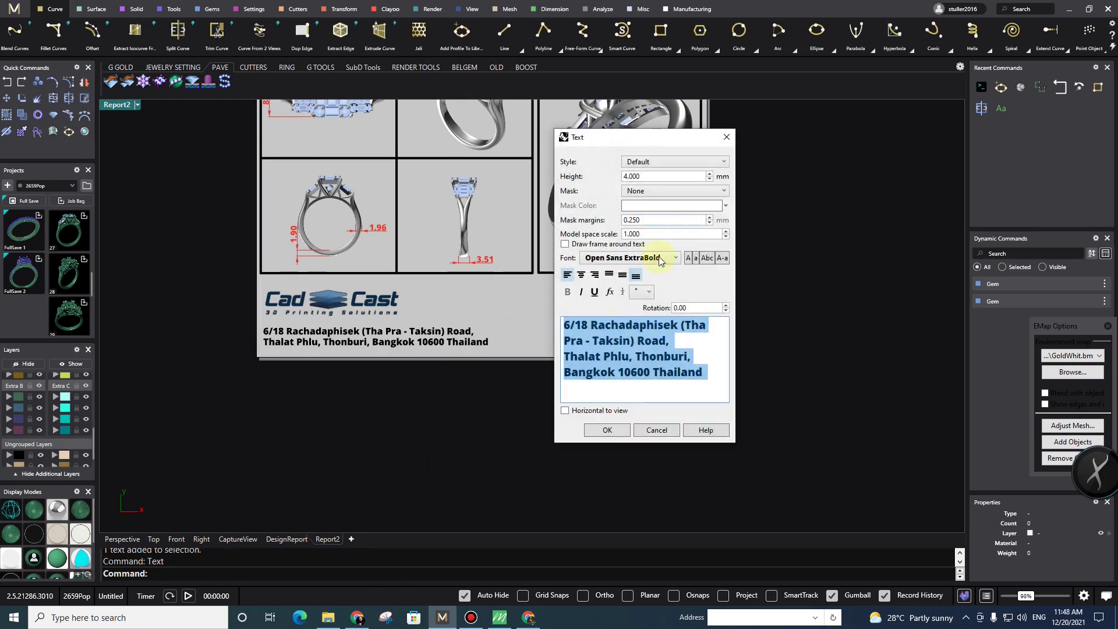
key(Delete)
text(Date:)
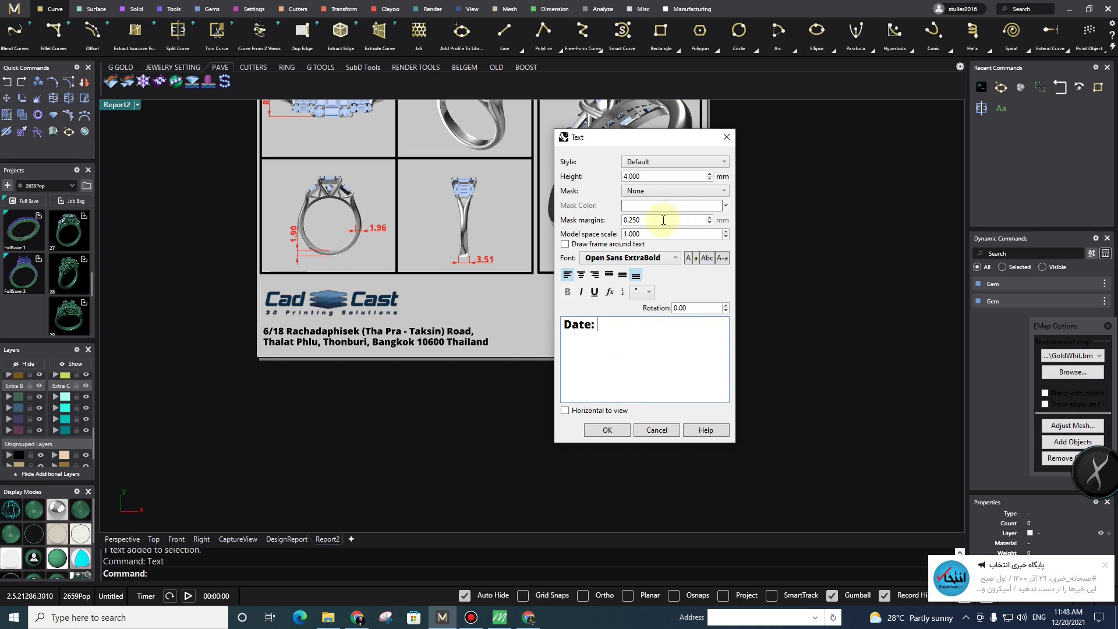
click(610, 292)
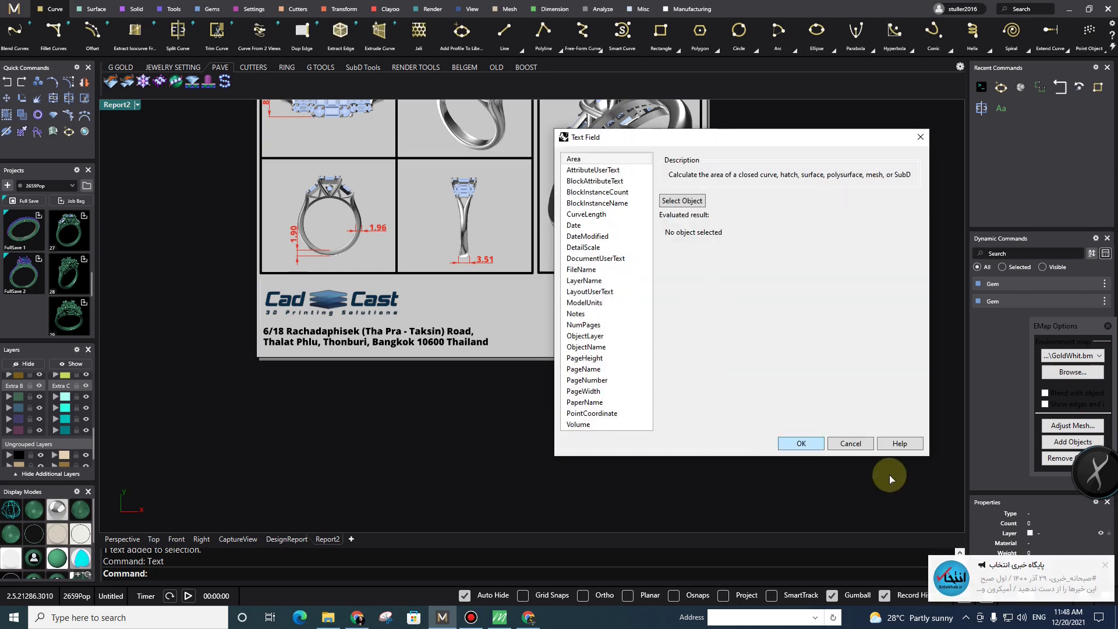
click(851, 444)
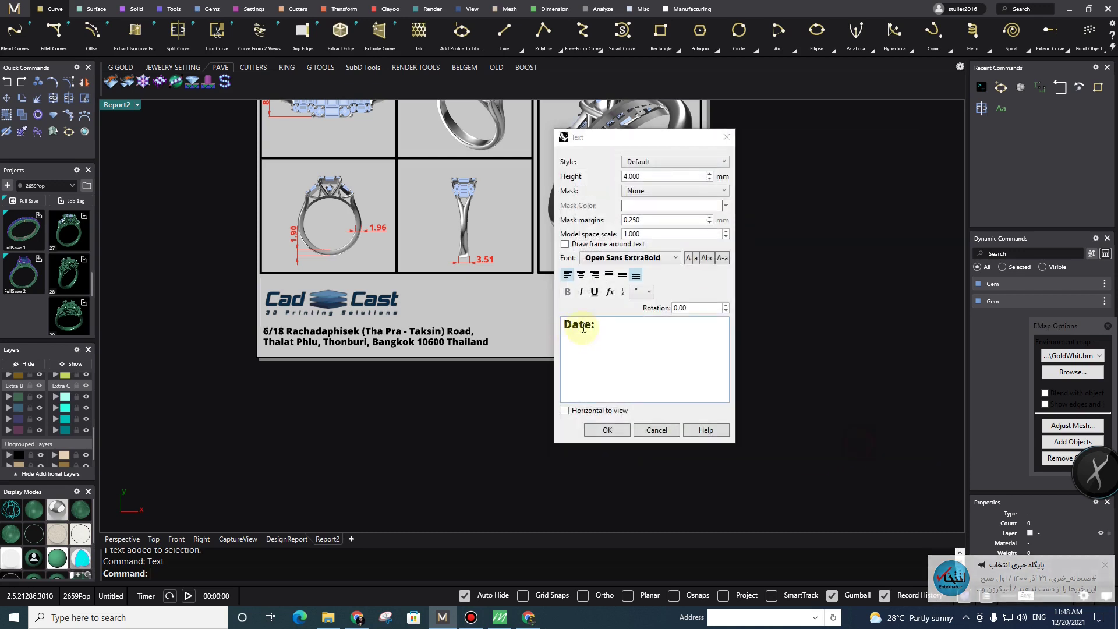
click(608, 428)
click(611, 288)
click(781, 340)
click(655, 315)
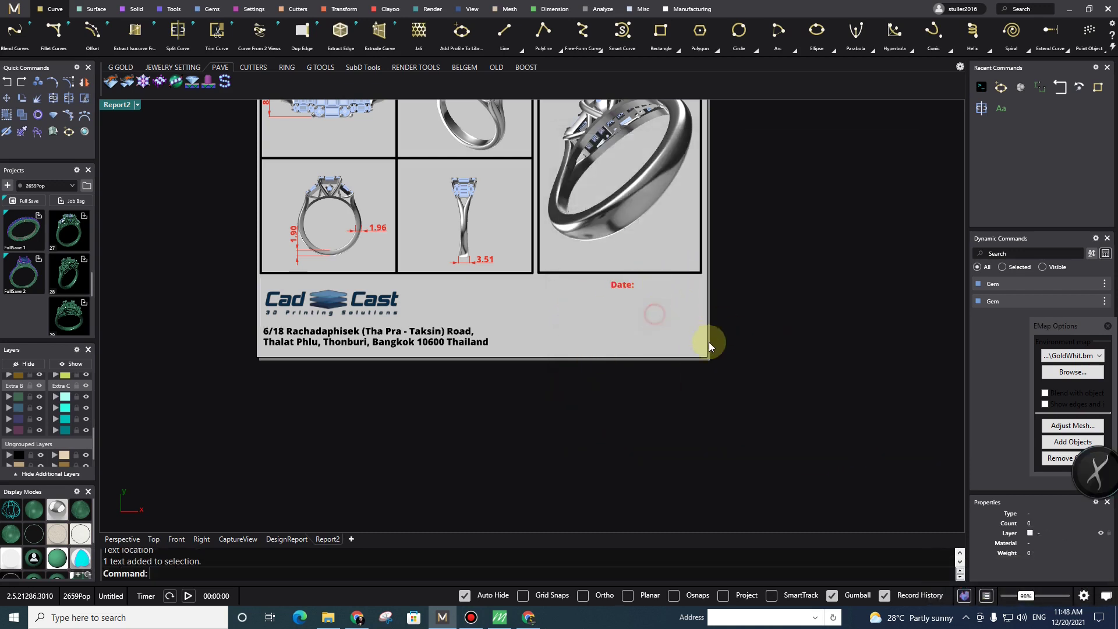
- Add a text object containing a current-date field in the d MMMM yyyy format and place it beneath the "Date:" label
key(Return)
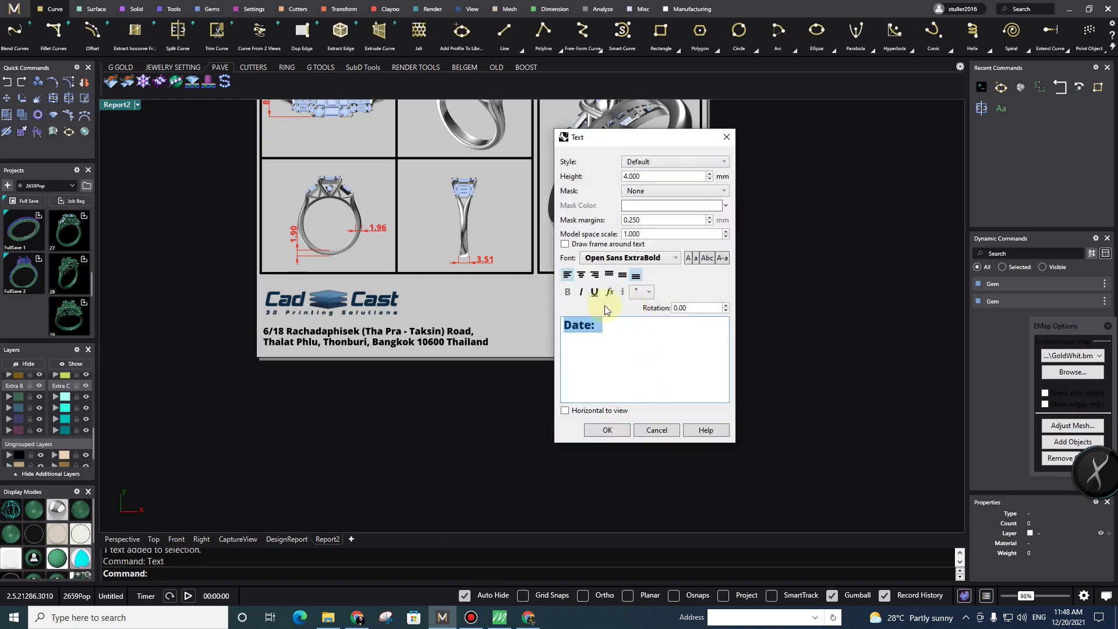
click(610, 291)
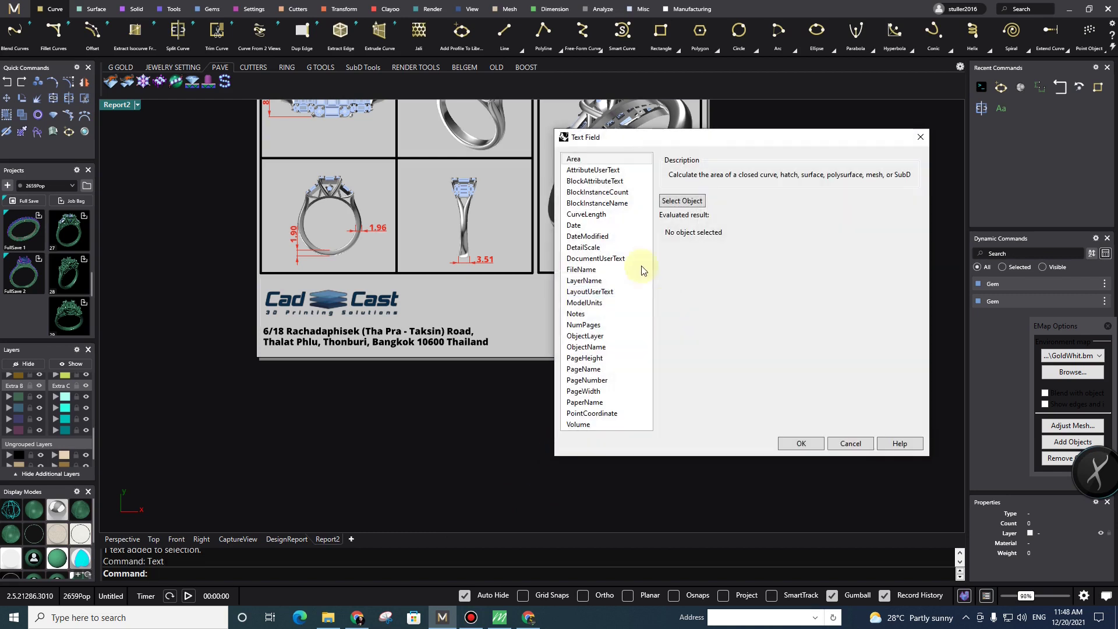
click(590, 226)
scroll(684, 280, down, 9)
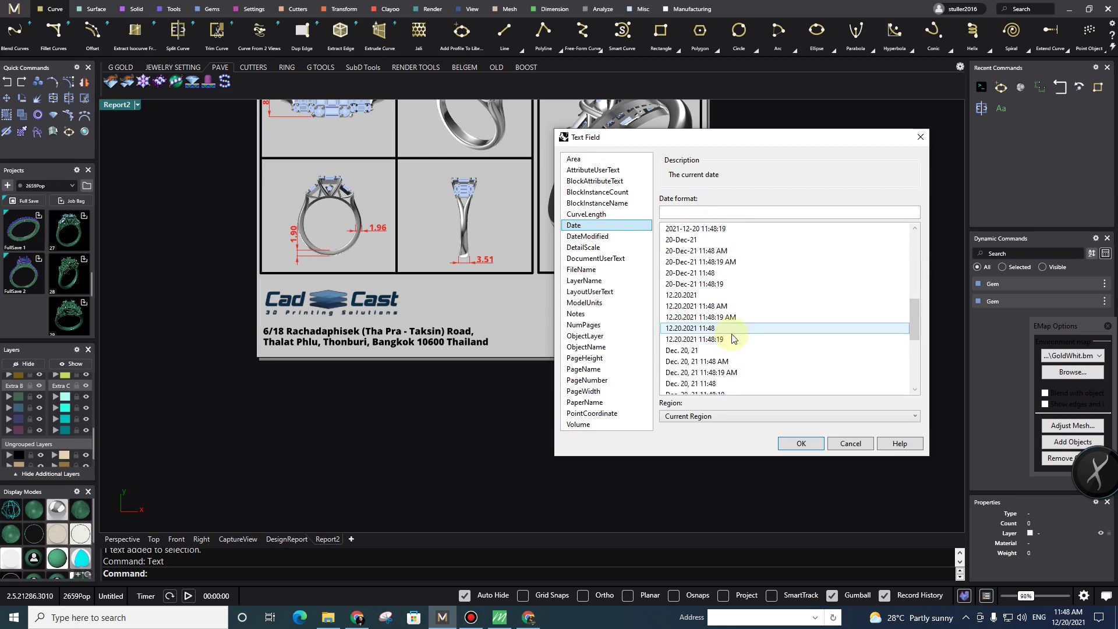
scroll(724, 348, up, 4)
scroll(725, 348, up, 3)
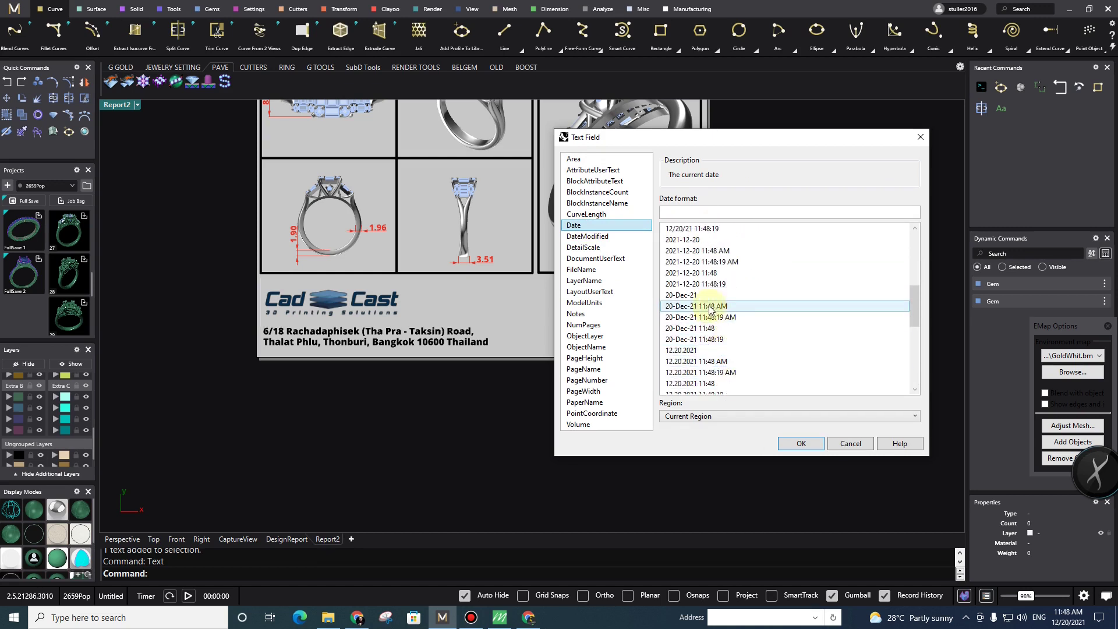
scroll(733, 349, down, 3)
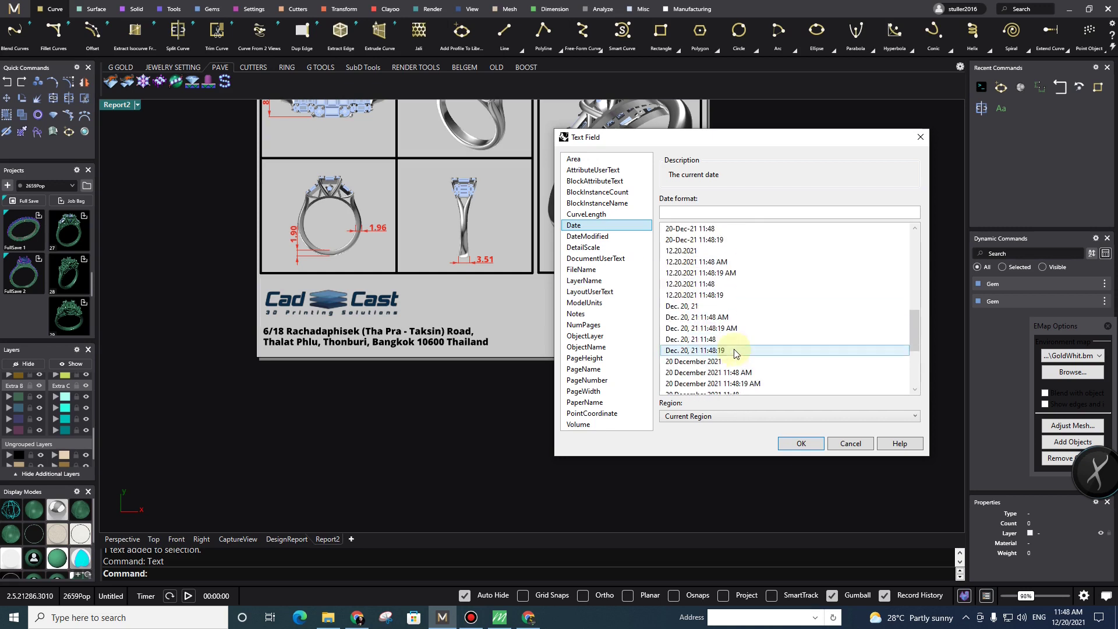
scroll(754, 350, down, 3)
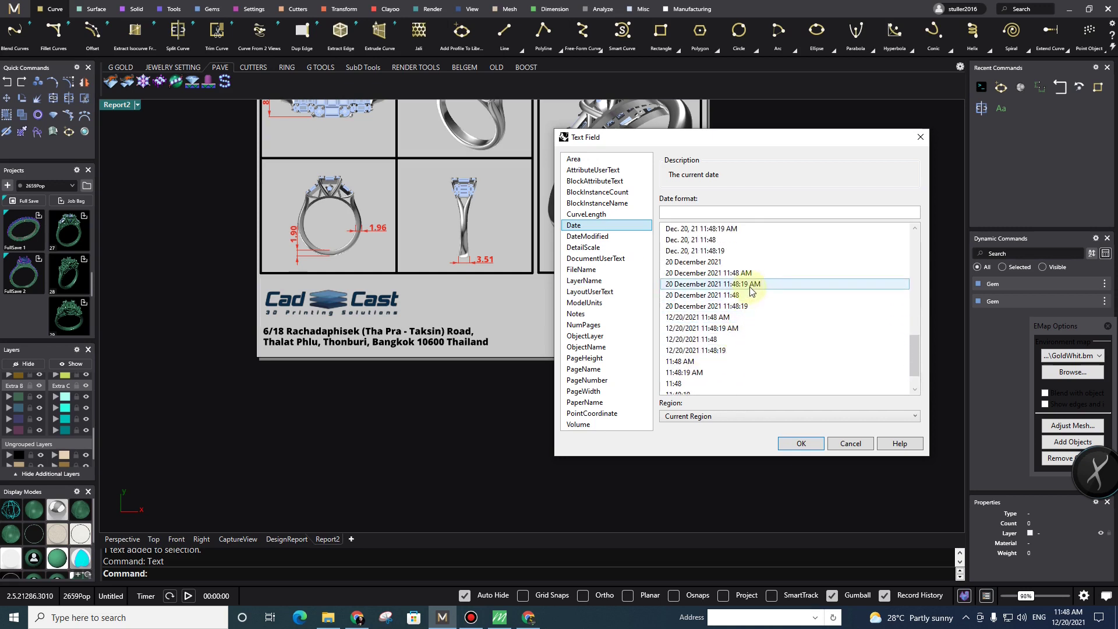
click(728, 262)
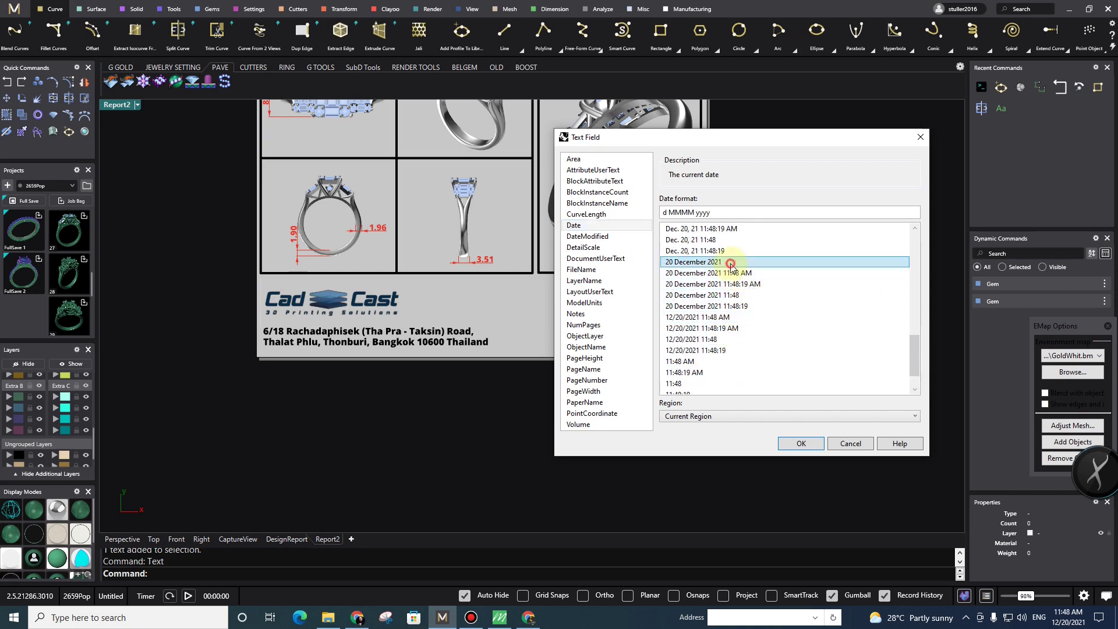
click(801, 443)
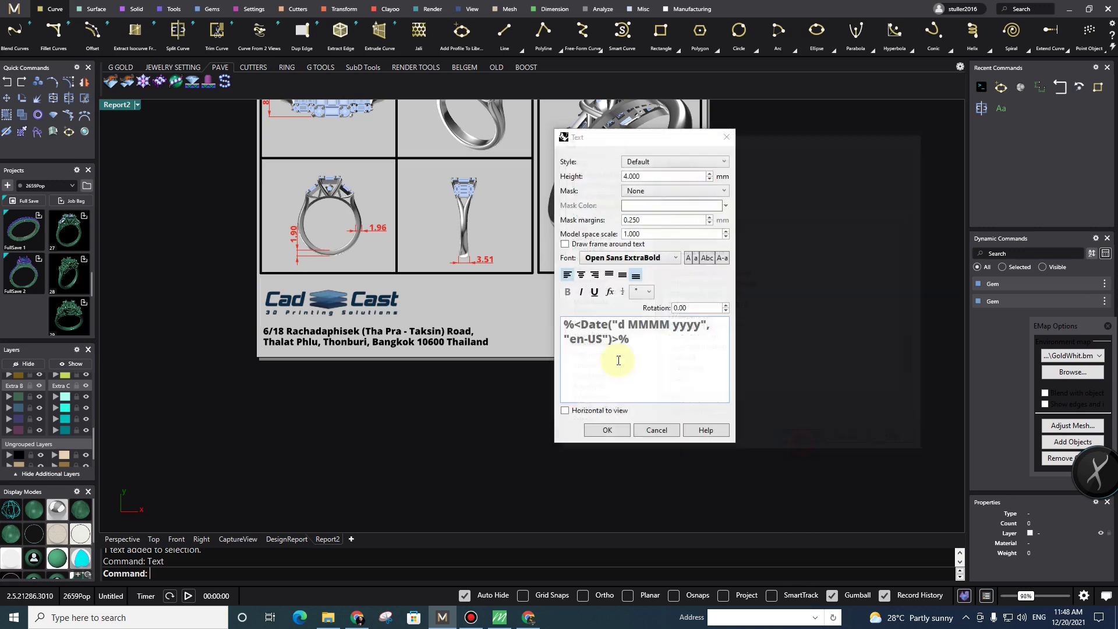
click(616, 434)
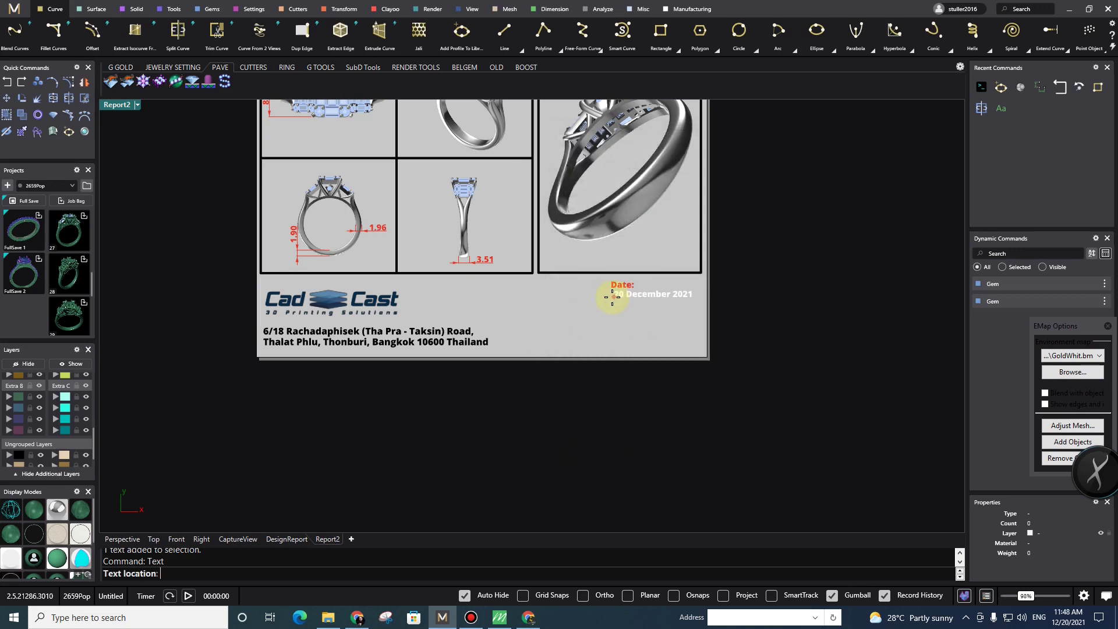
click(606, 297)
- Move the "Date:" label and the date text together slightly to the right beneath the large Perspective detail
drag(637, 375, 766, 274)
drag(663, 278, 672, 274)
click(840, 326)
click(840, 329)
- Scale down the two-line address text and move it up close beneath the Cad Cast logo, roughly matching the logo's width
scroll(669, 324, down, 3)
scroll(656, 299, up, 4)
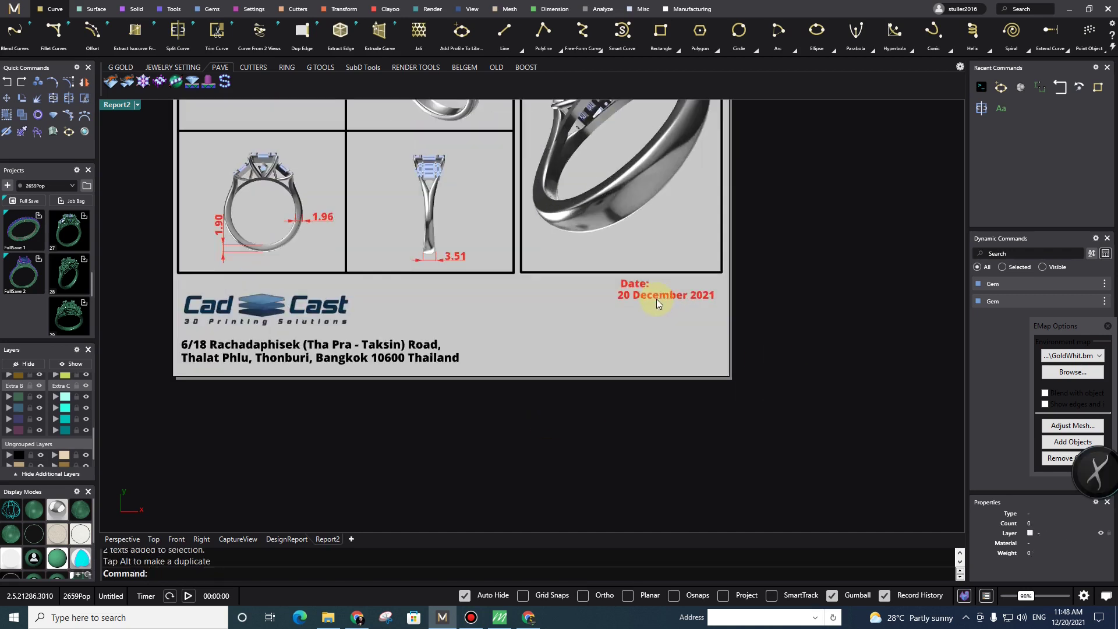
right_drag(557, 348, 645, 329)
drag(149, 381, 604, 303)
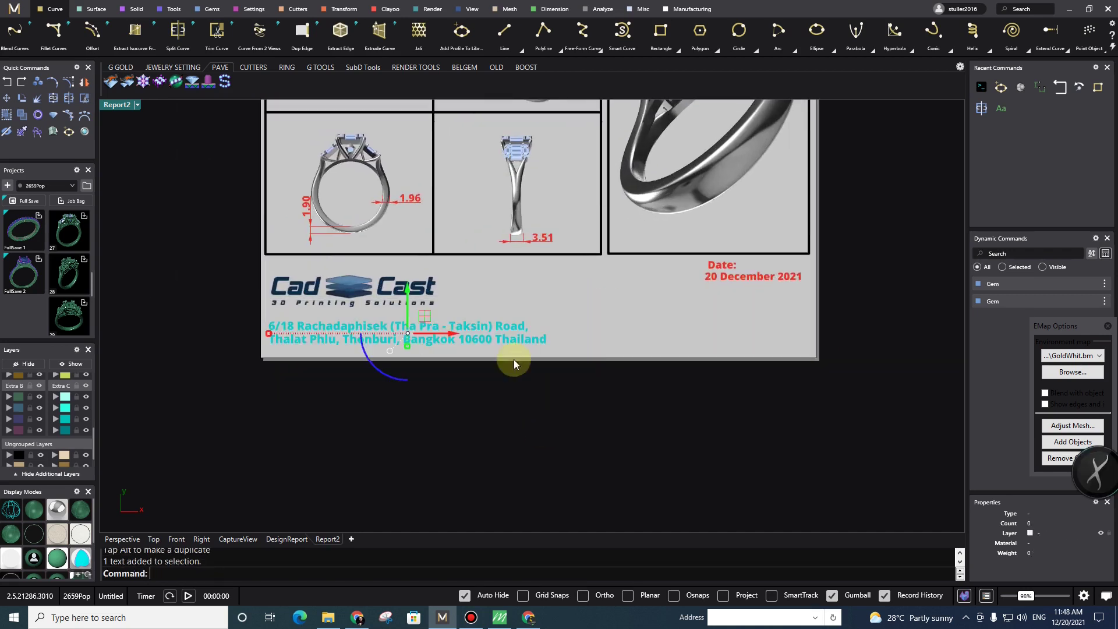
drag(282, 342, 378, 309)
click(397, 424)
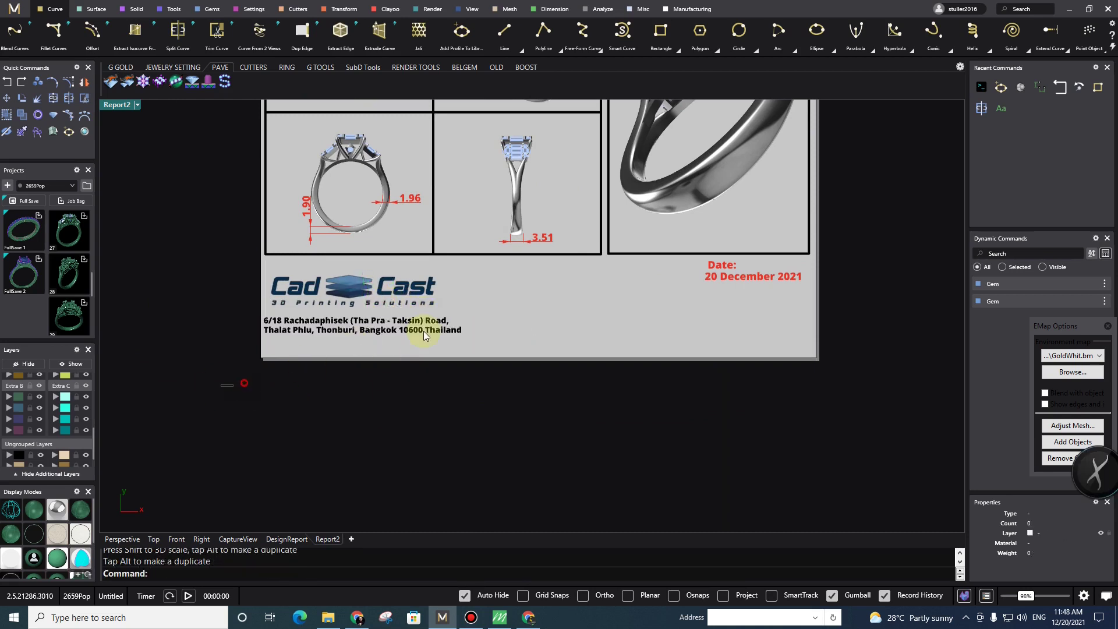
drag(306, 365, 513, 291)
drag(263, 325, 274, 326)
drag(377, 310, 371, 304)
click(513, 350)
- Move the address text down slightly to leave a small gap below the logo
scroll(524, 349, down, 4)
scroll(515, 326, up, 4)
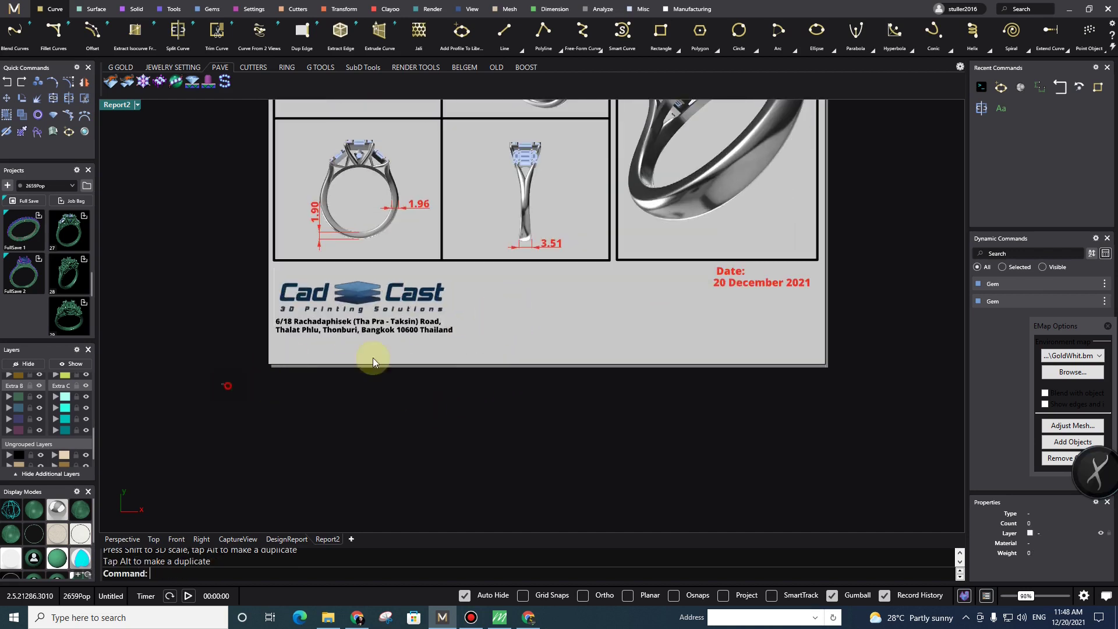
drag(266, 383, 489, 308)
drag(366, 288, 366, 297)
click(553, 353)
right_drag(560, 354, 510, 357)
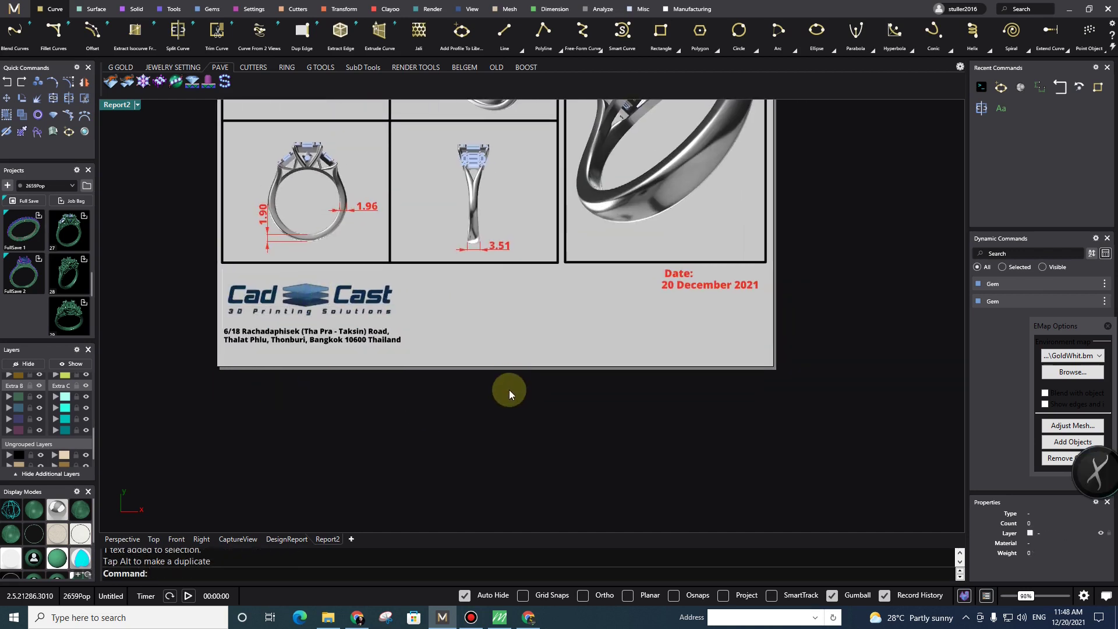
- Add a text object reading "Design:" and place it on the page between the logo and the date text
double_click(521, 311)
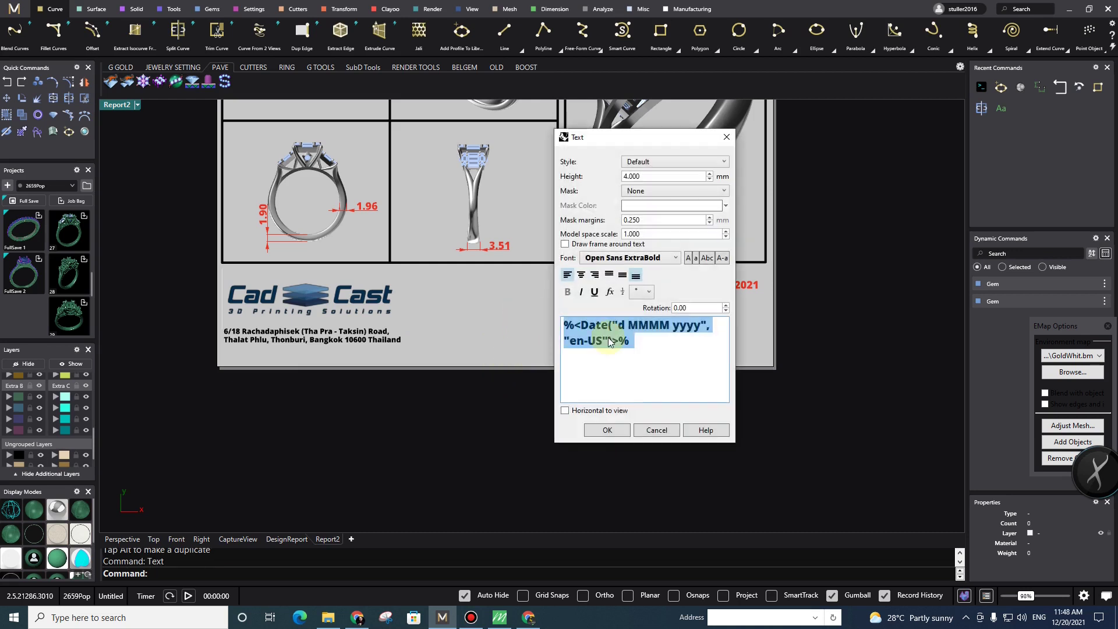
key(BackSpace)
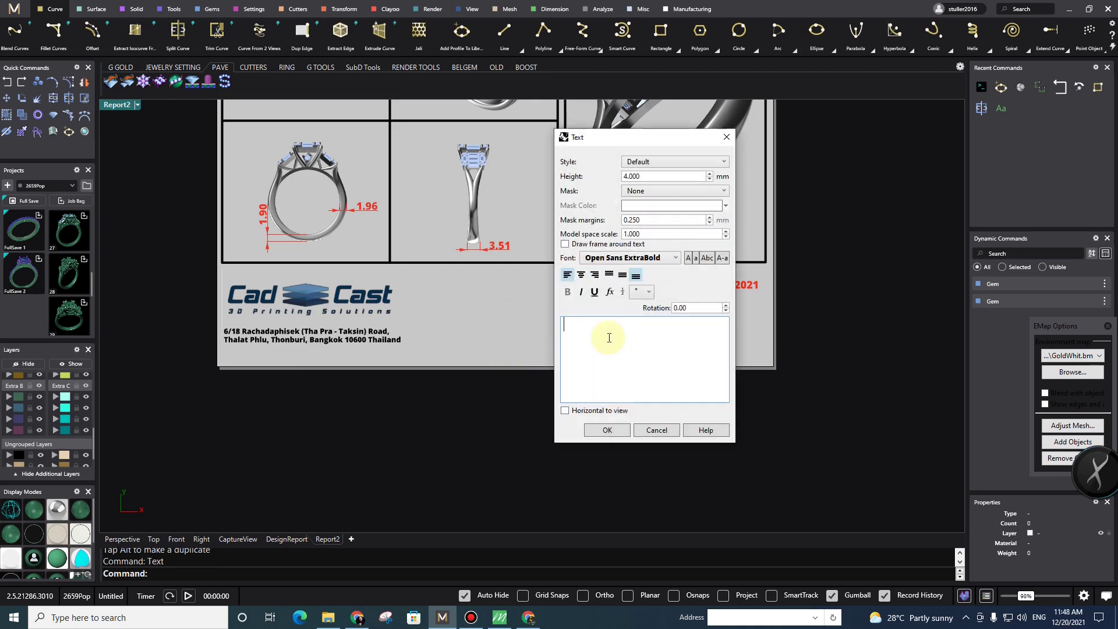
text(Jo)
click(604, 430)
click(505, 285)
- Add a text object reading "Gem Details:" and place it beneath the "Design:" label
right_click(541, 411)
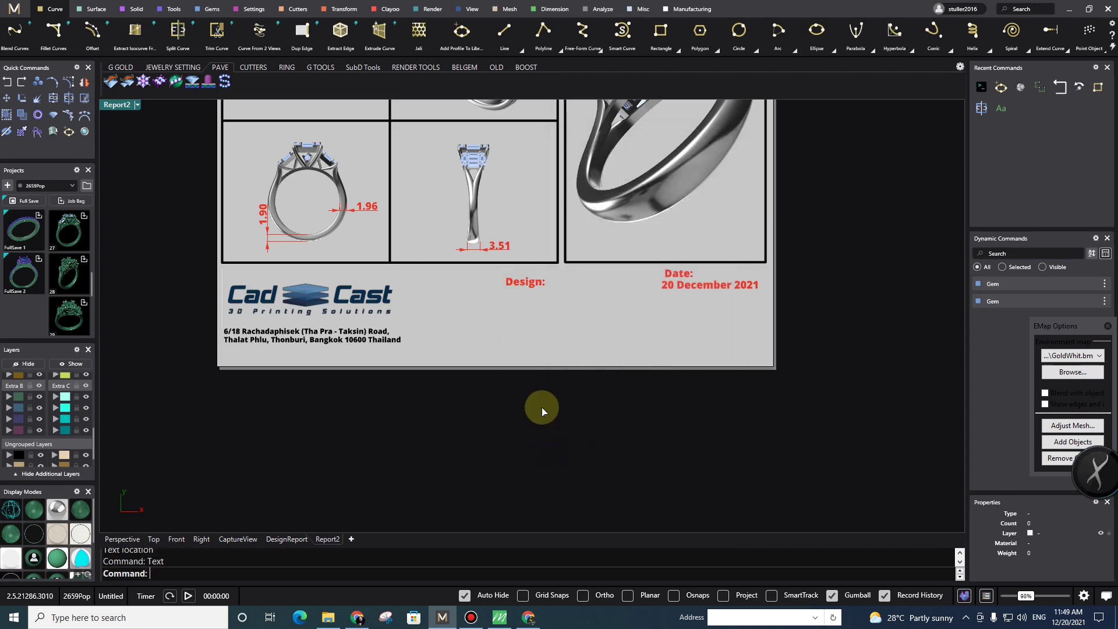
key(BackSpace)
text(Diamond)
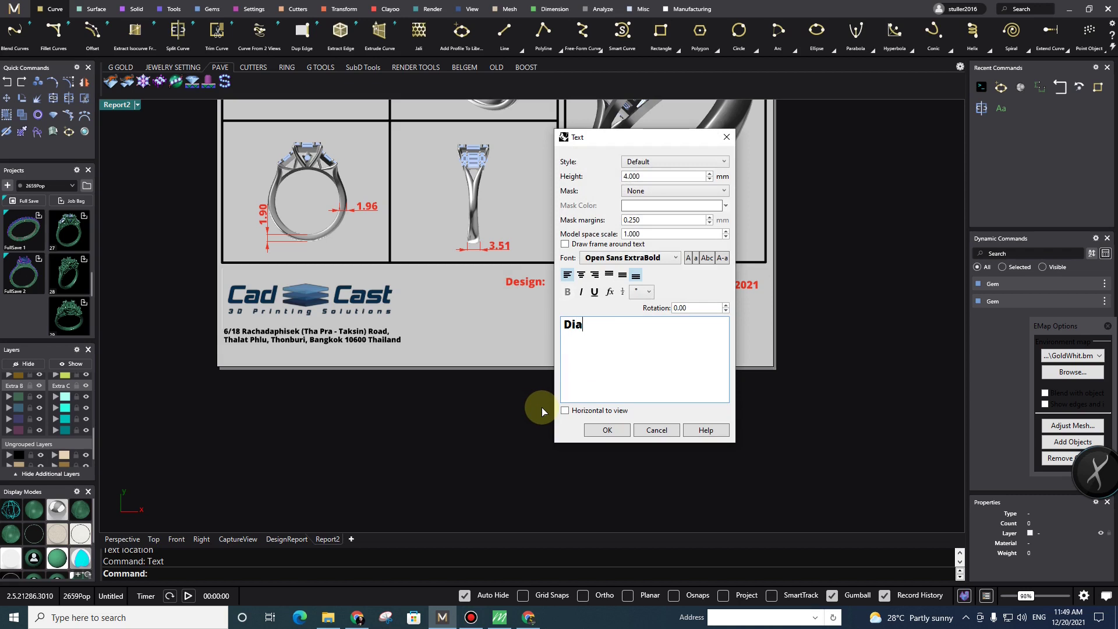
key(BackSpace)
key(BackSpace)
key(BackSpace)
key(BackSpace)
key(BackSpace)
key(BackSpace)
key(BackSpace)
key(BackSpace)
text(Gem Detail:)
key(Left)
key(Left)
text(s)
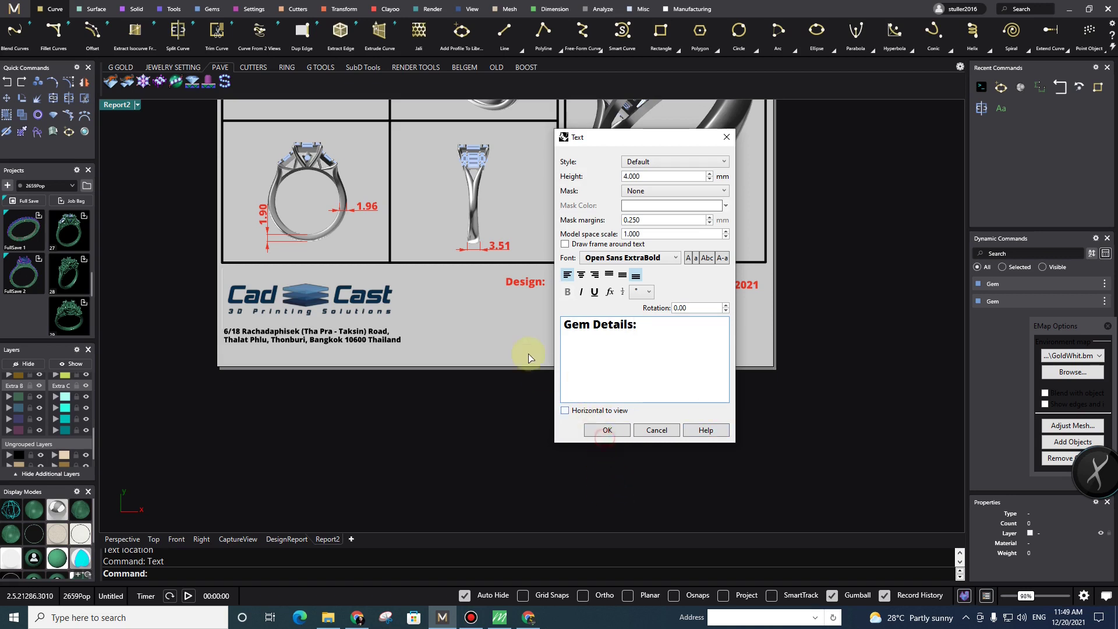
click(606, 429)
click(500, 309)
- Change the layout viewport color to white in the Appearance color options
scroll(589, 390, down, 3)
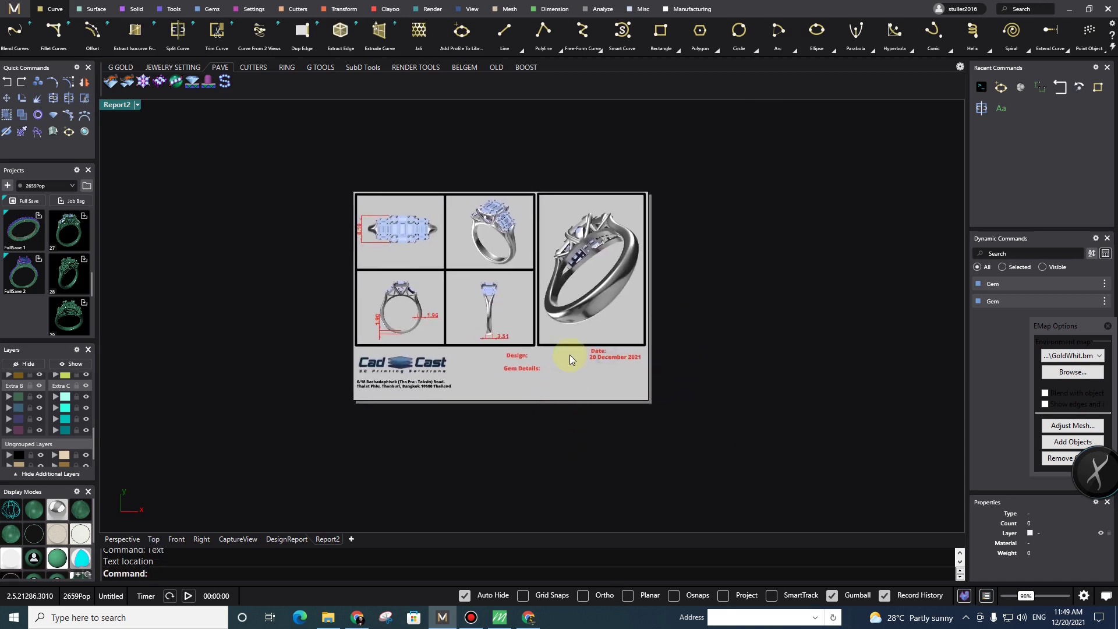
scroll(567, 368, up, 5)
right_drag(629, 252, 617, 310)
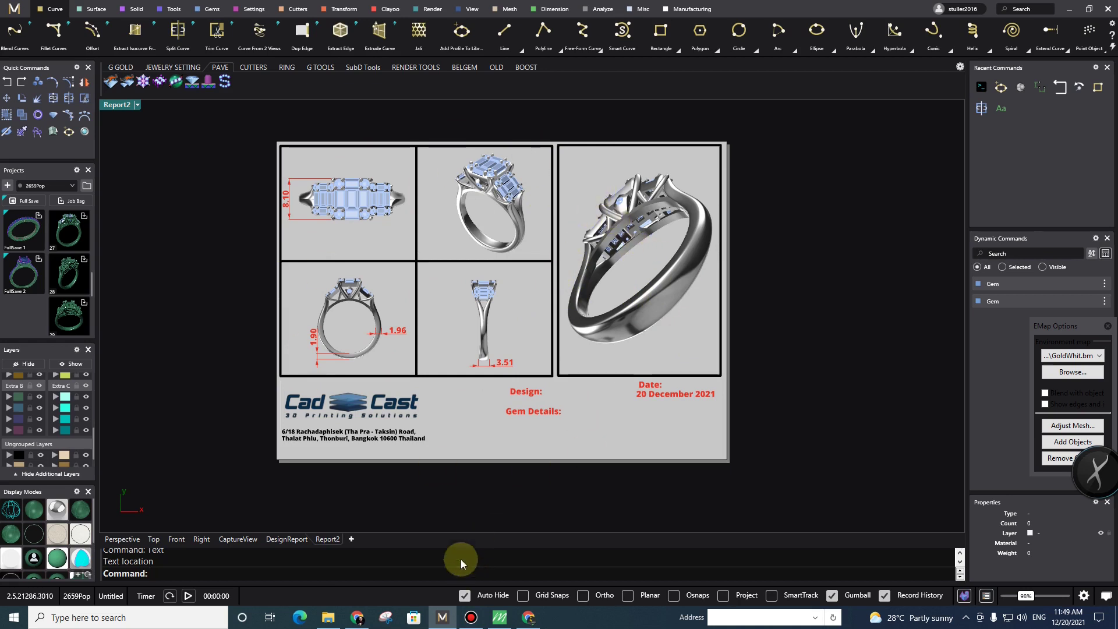
click(376, 567)
text(Options)
key(Return)
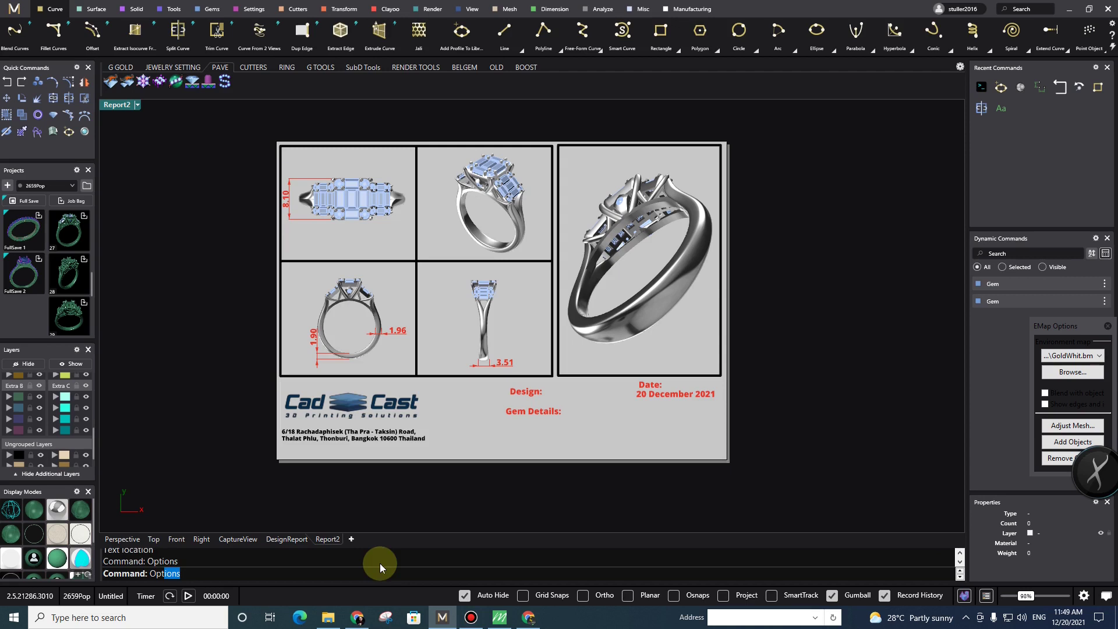
click(286, 198)
click(276, 187)
click(299, 220)
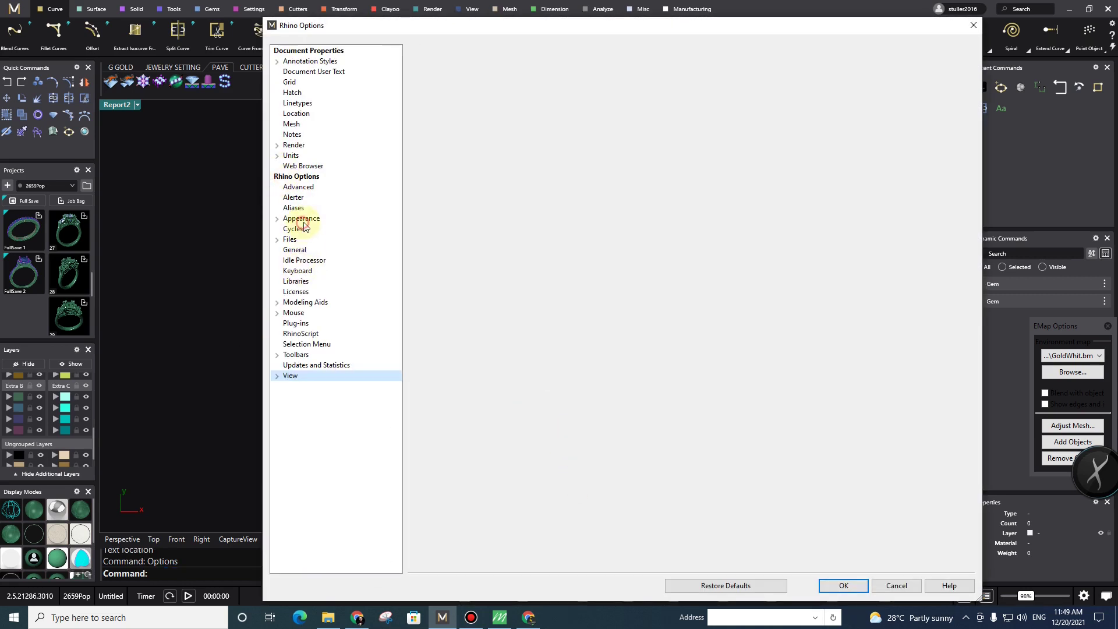
click(283, 219)
click(303, 228)
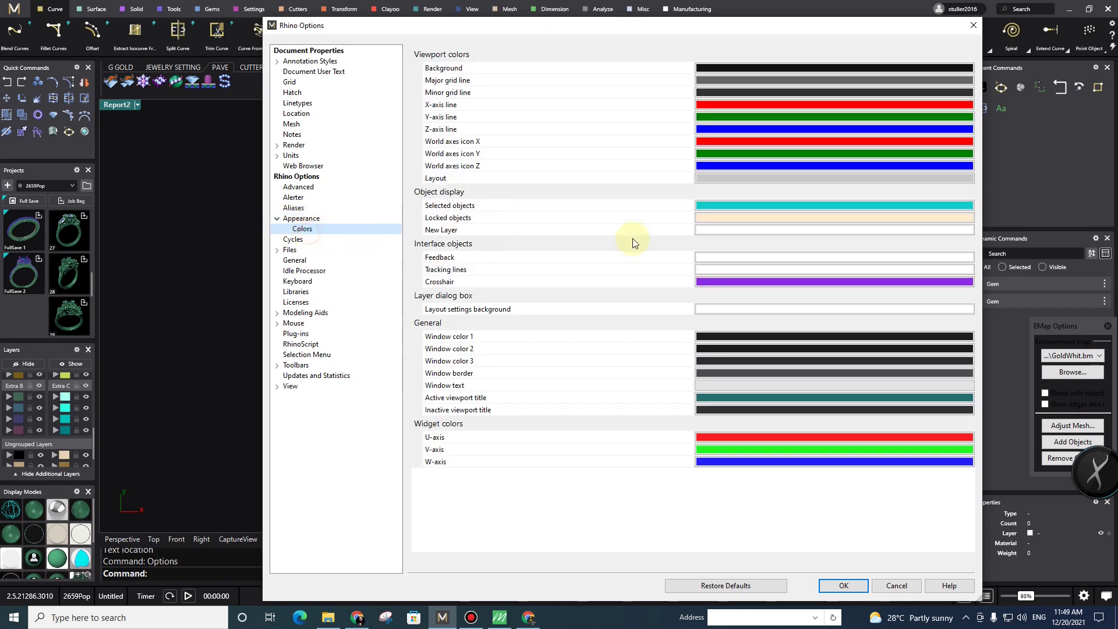
click(708, 230)
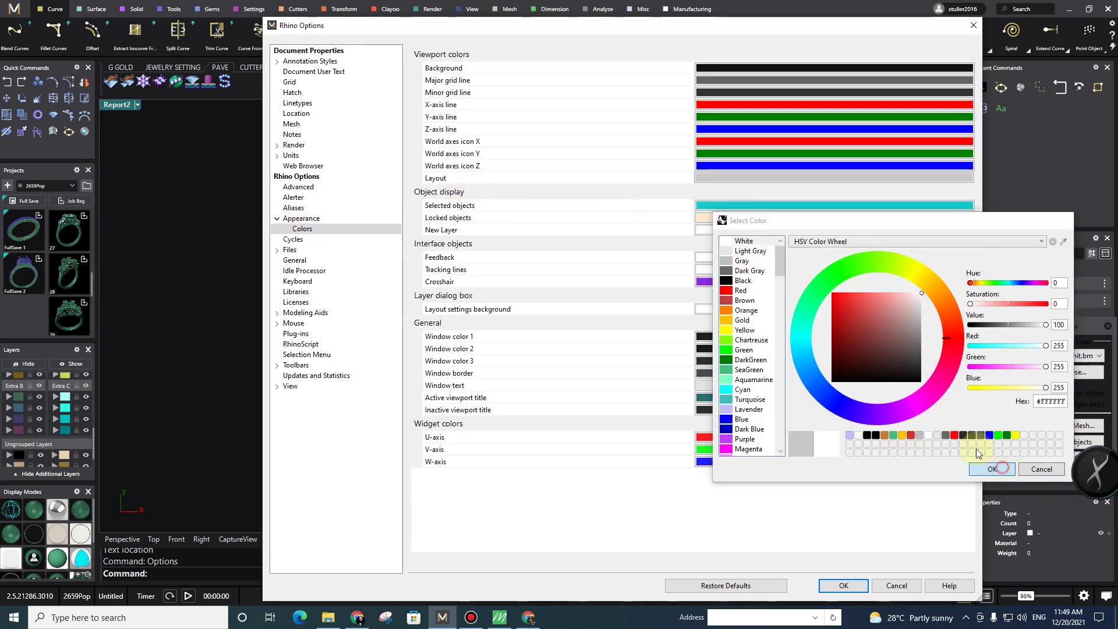
click(992, 469)
- Examine the complete Report2 page with its details, dimensions, logo and text labels on the layout background
right_drag(544, 356, 681, 333)
scroll(604, 309, up, 4)
scroll(617, 347, down, 2)
right_drag(731, 386, 684, 401)
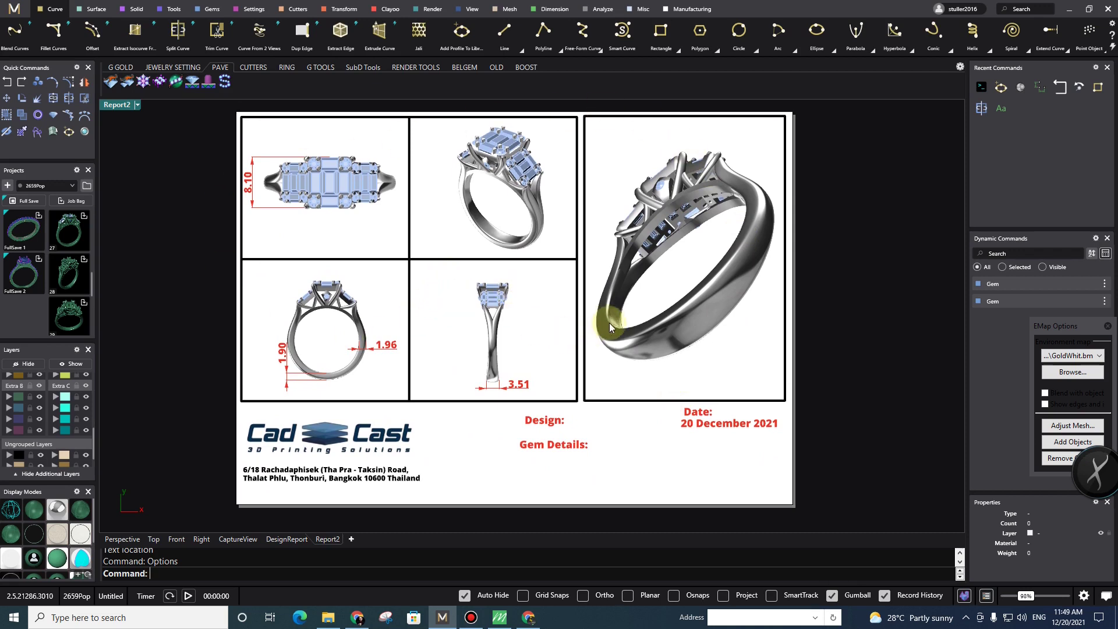
right_drag(608, 339, 632, 324)
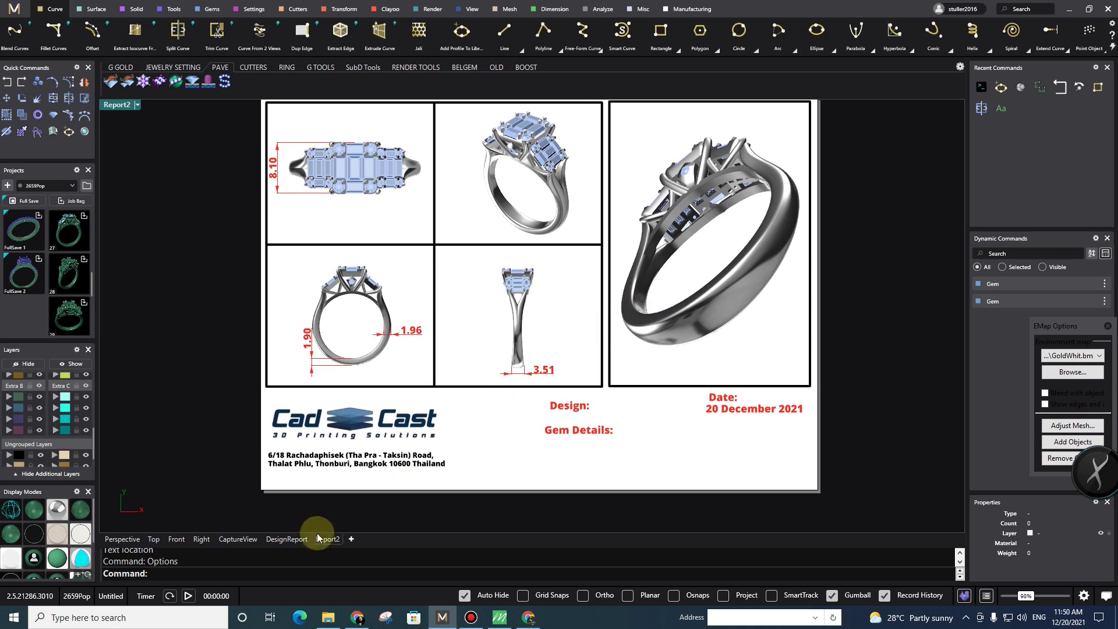
right_drag(731, 243, 668, 267)
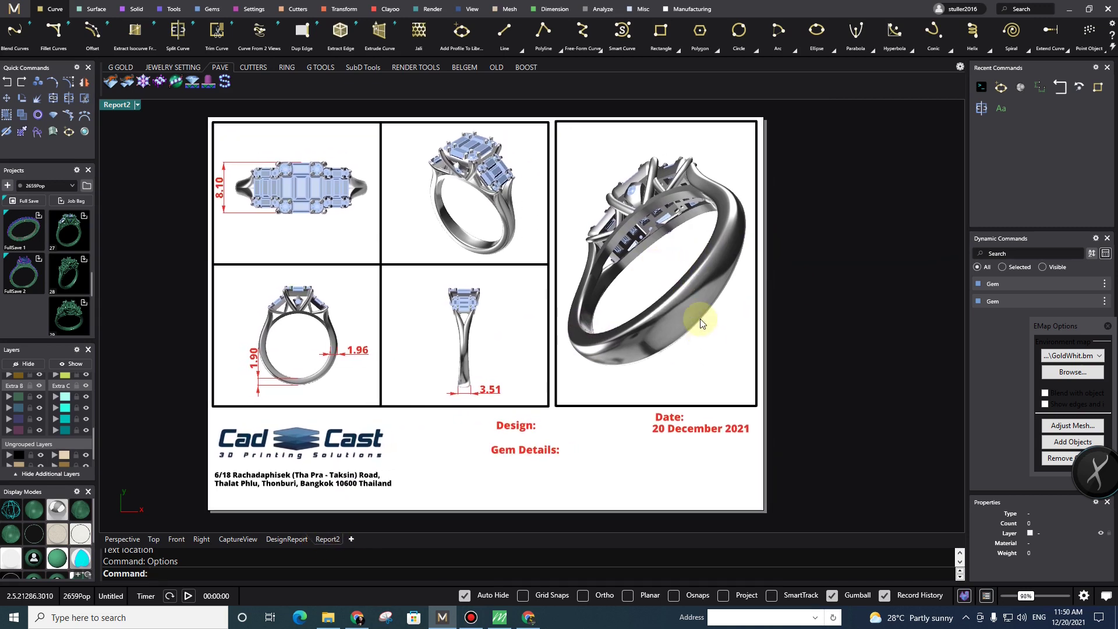
right_drag(499, 379, 514, 364)
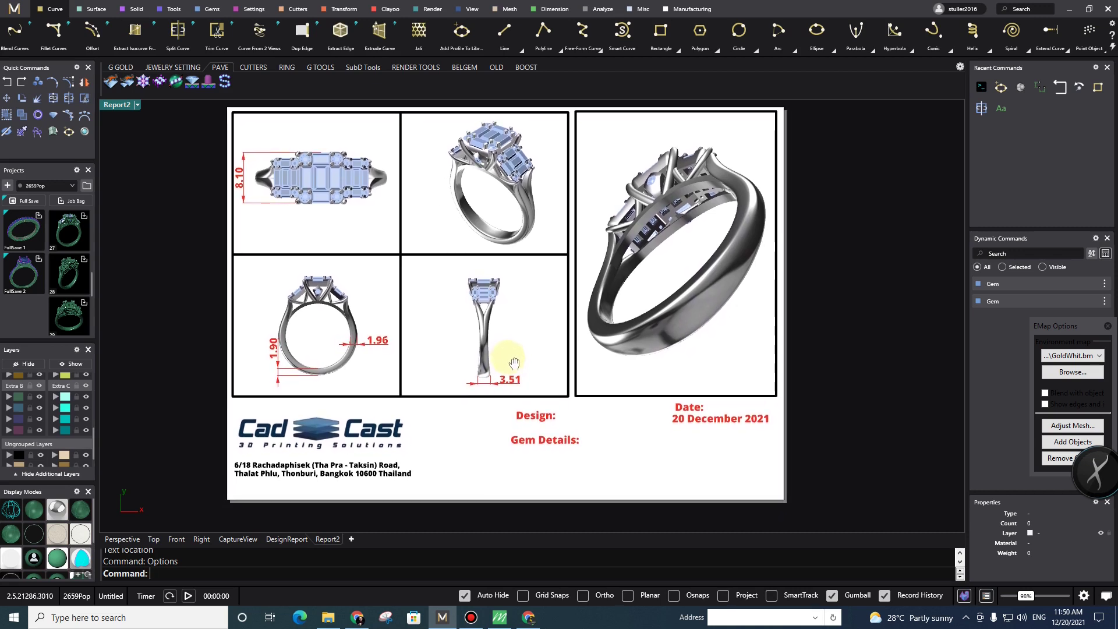